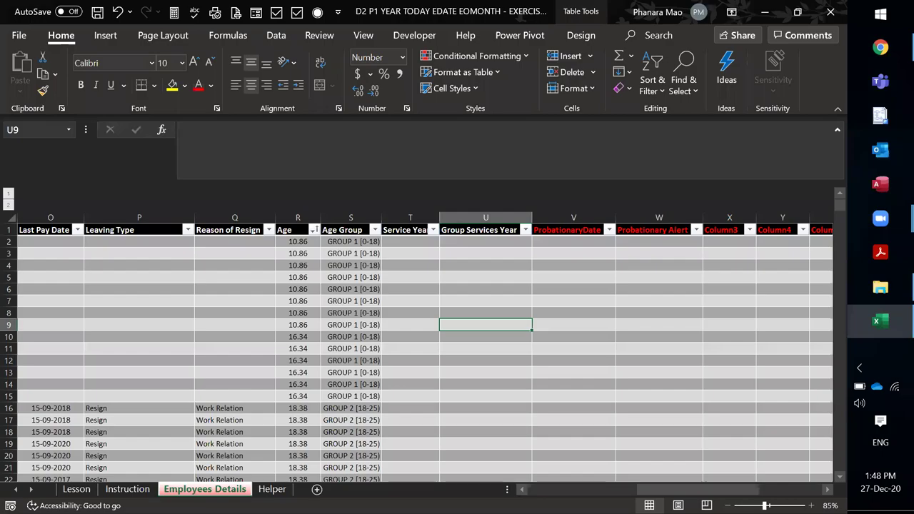
- Sort the employee table by Age from largest to smallest
left_click(484, 245)
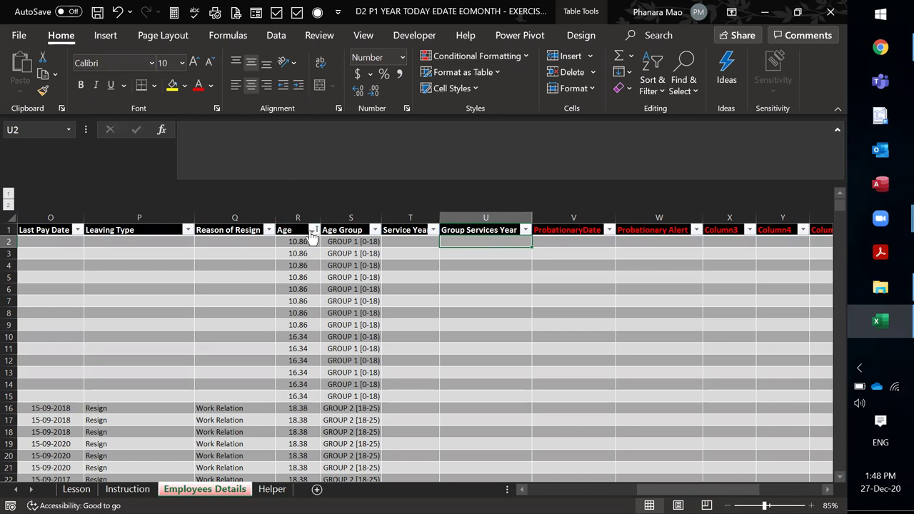
left_click(314, 229)
left_click(192, 250)
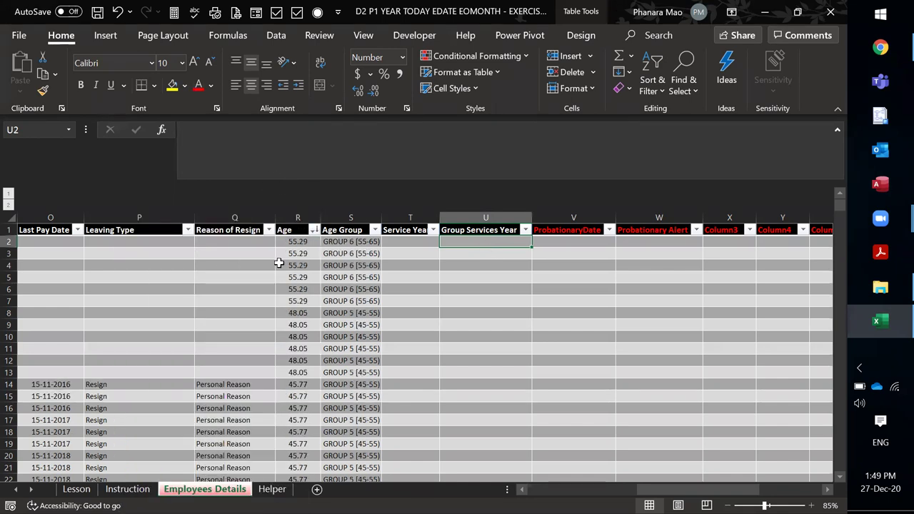
- Review the Service Year and Age Group formulas in row 2, ending on Group Services Year
left_click(391, 265)
left_click(369, 267)
left_click(393, 265)
left_click(398, 243)
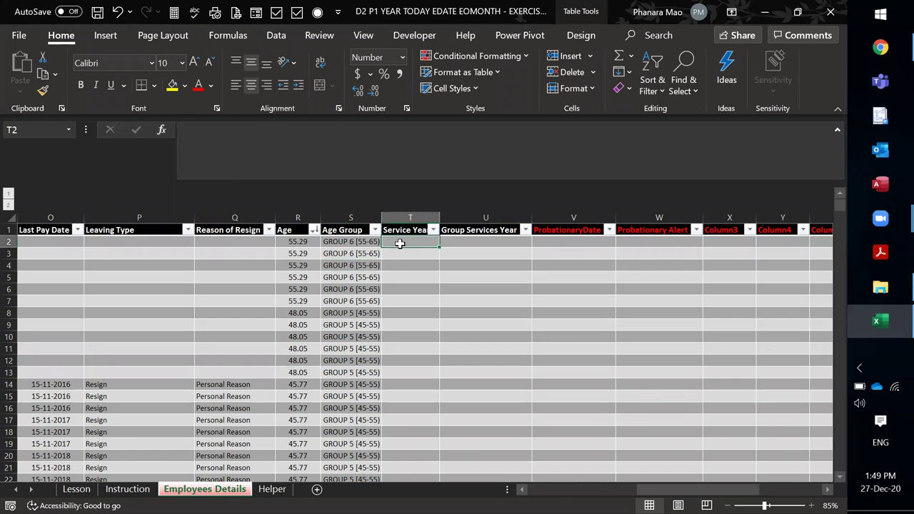
left_click(427, 251)
left_click(467, 243)
left_click(400, 243)
left_click(440, 243)
left_click(377, 244)
left_click(433, 250)
left_click(449, 246)
left_click(434, 250)
left_click(454, 241)
left_click(394, 241)
left_click(461, 242)
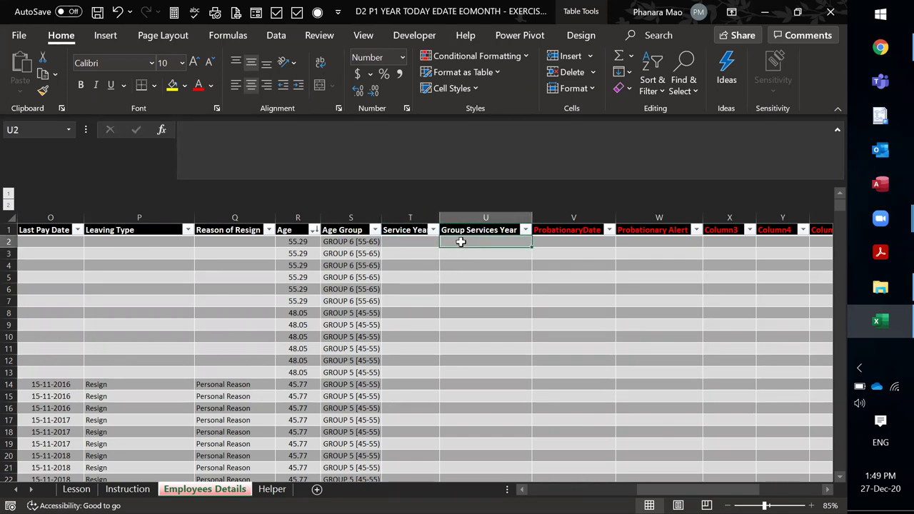
- Inspect the ACTIVE row of the Service Year helper table, its Key and Today end value
key("Right")
key("Right")
key("Right")
key("Right")
key("Right")
key("Right")
key("Right")
key("Right")
key("Right")
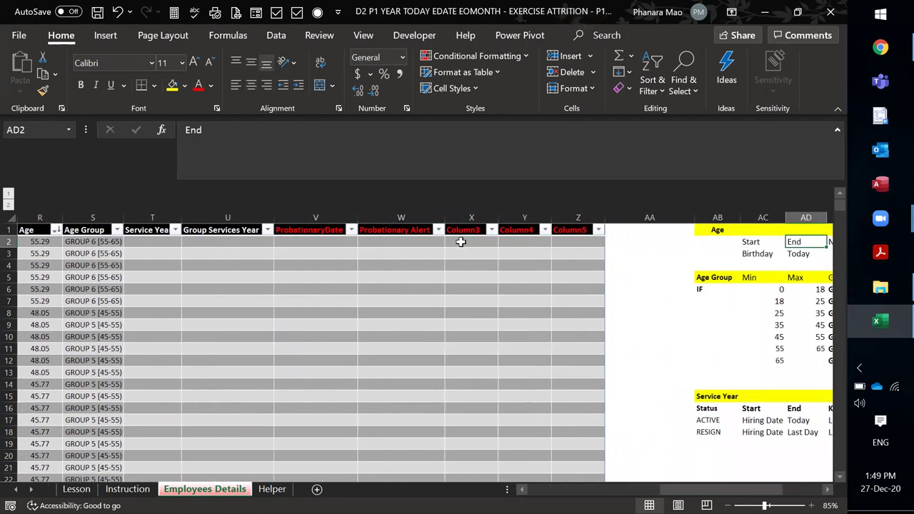
key("Right")
key("Right")
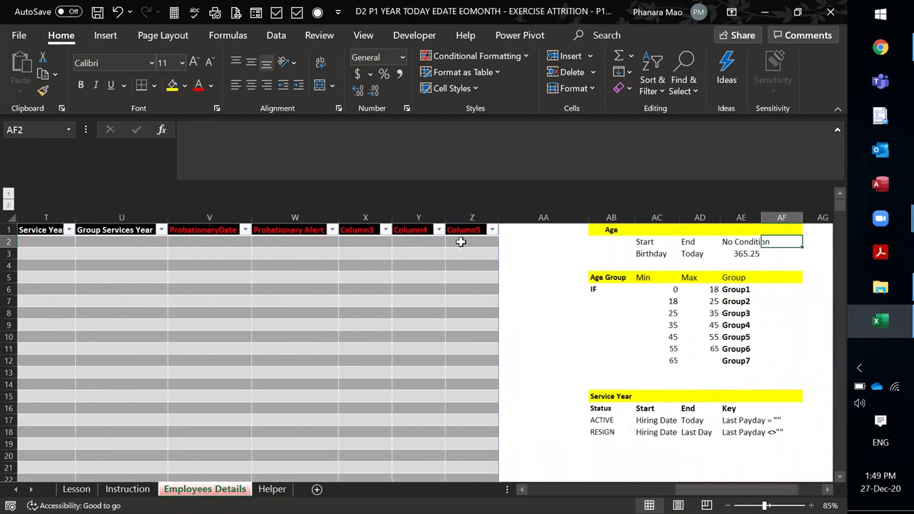
scroll(455, 286, "down", 1)
scroll(500, 296, "down", 1)
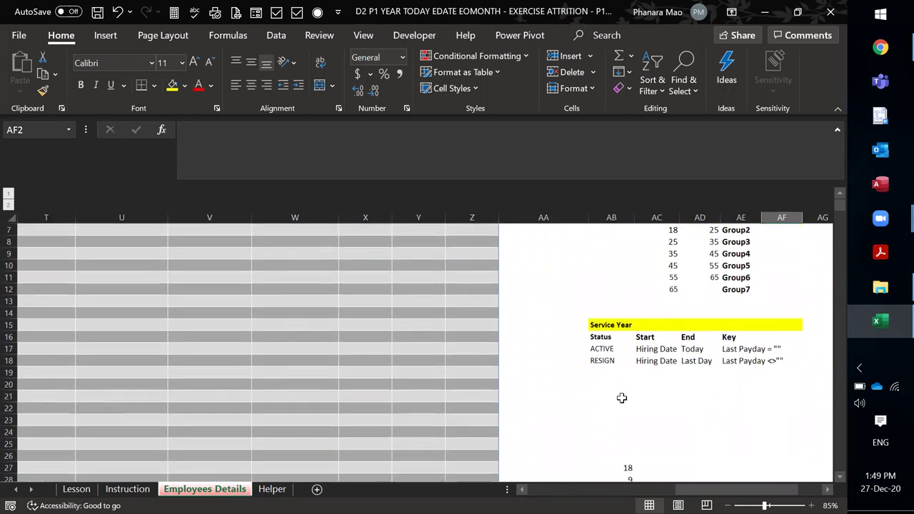
left_click(622, 398)
left_click(626, 376)
left_click(621, 350)
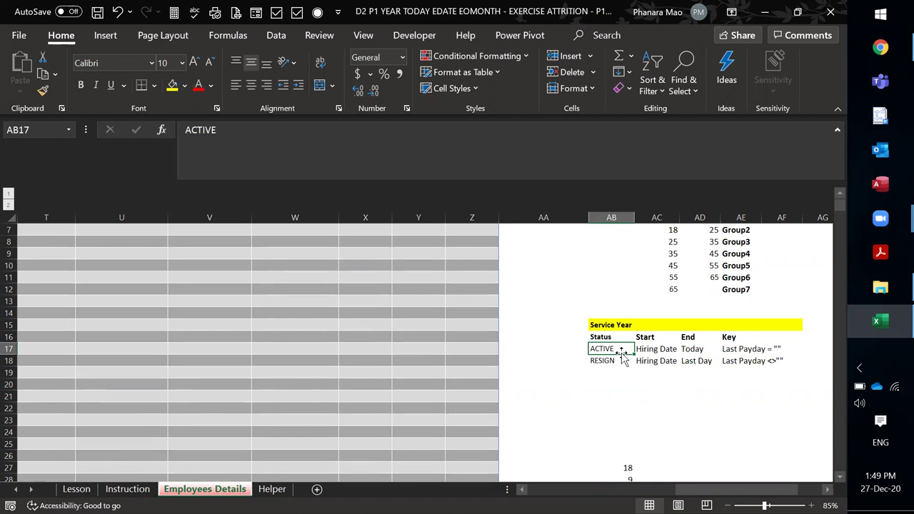
key("Right")
key("Right")
key("Right")
key("Right")
key("Left")
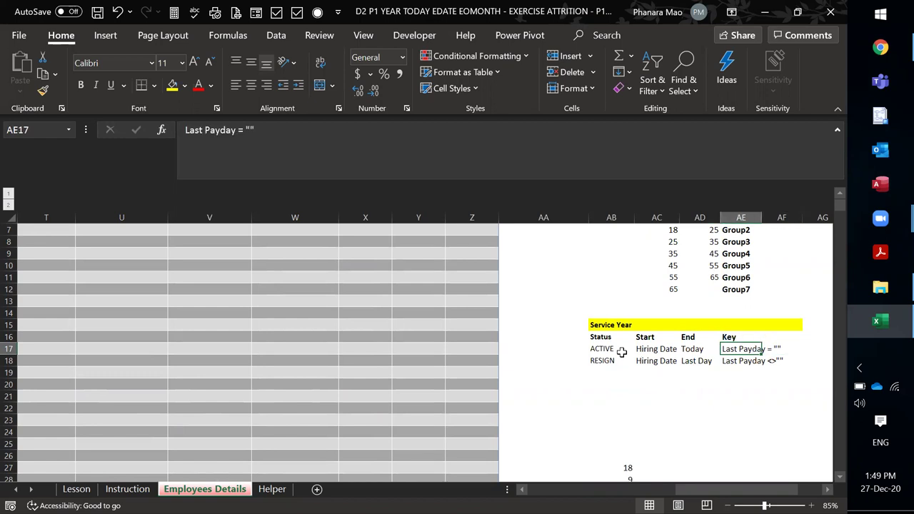
key("Left")
key("Right")
key("Right")
key("Left")
key("Right")
key("Left")
- Rename the RESIGN end label from 'Last Day' to 'Last Pay Day'
key("Down")
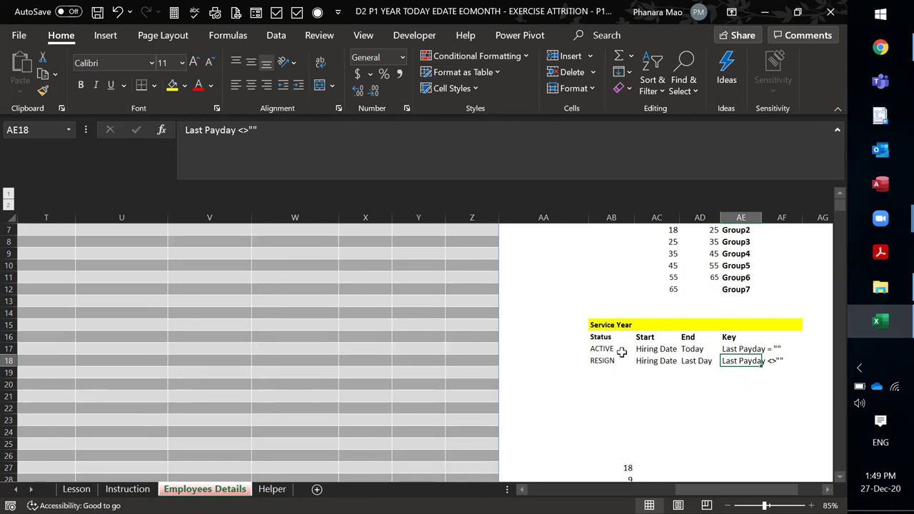
key("Right")
key("Left")
key("Right")
key("Left")
key("Left")
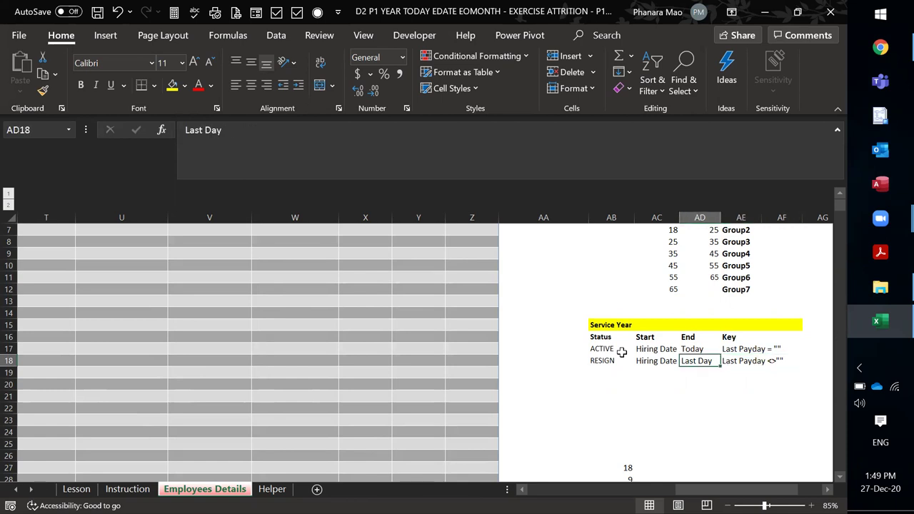
key("Left")
key("Left")
key("Left")
key("Right")
key("Right")
key("Right")
key("Left")
key("Right")
left_click(206, 134)
type("Pay")
key("Return")
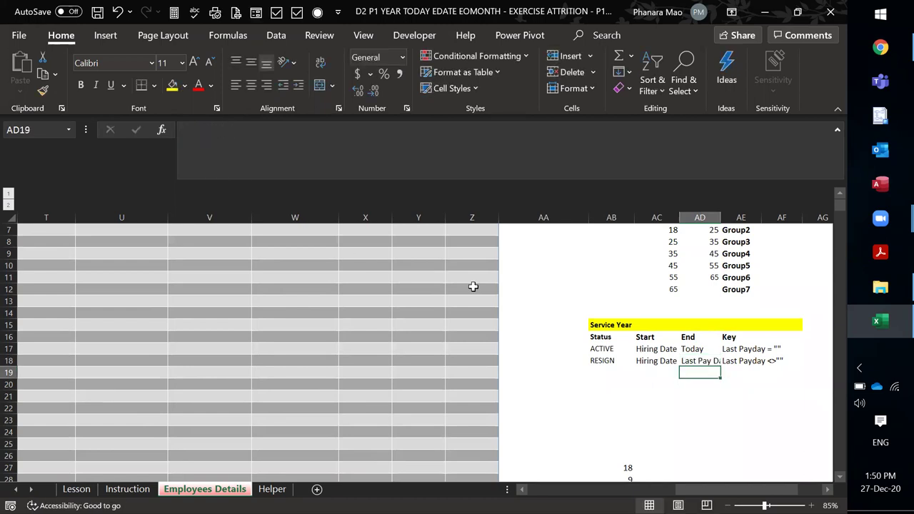
- Clear the scratch numbers 18, 9 and 27 below the helper table
left_click(651, 359)
left_click(656, 348)
left_click(650, 364)
left_click(650, 366)
scroll(651, 371, "down", 2)
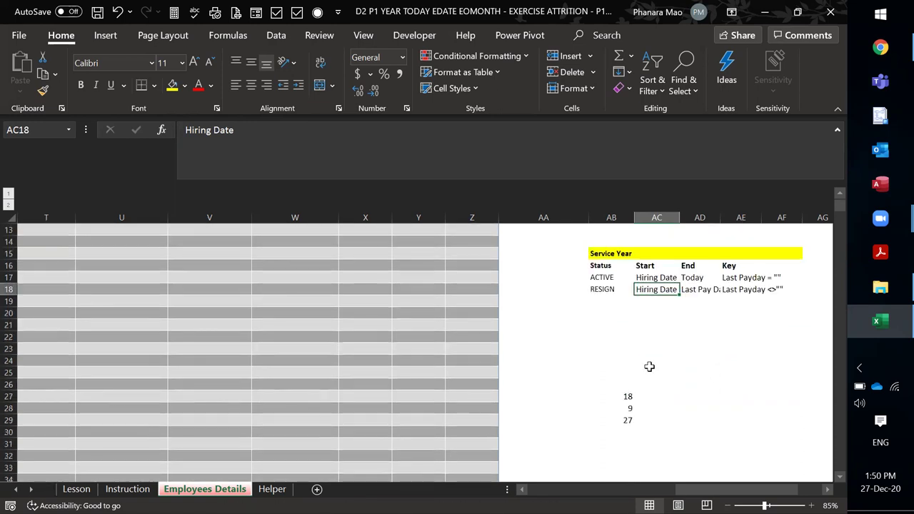
left_click_drag(616, 384, 640, 426)
key("Delete")
scroll(639, 424, "up", 3)
left_click(664, 399)
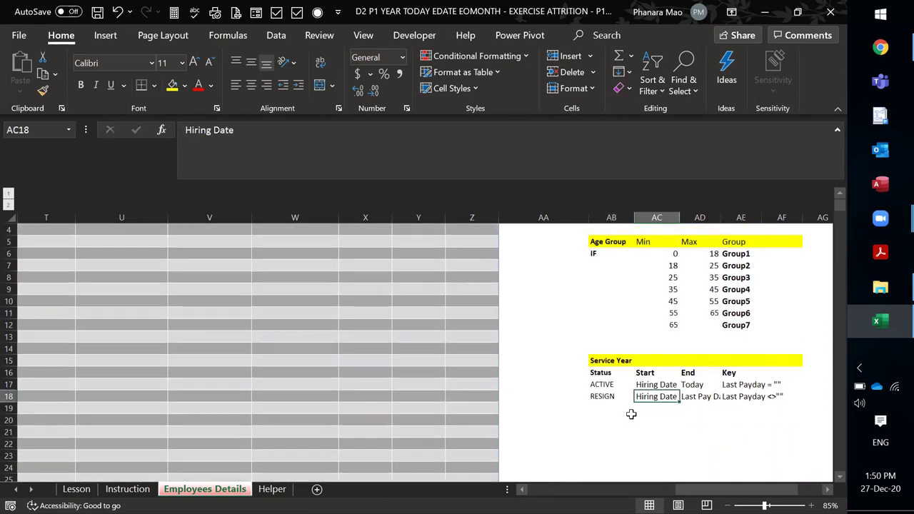
left_click(633, 417)
- Return to the first Service Year cell of the employee table
left_click(624, 312)
scroll(624, 311, "up", 1)
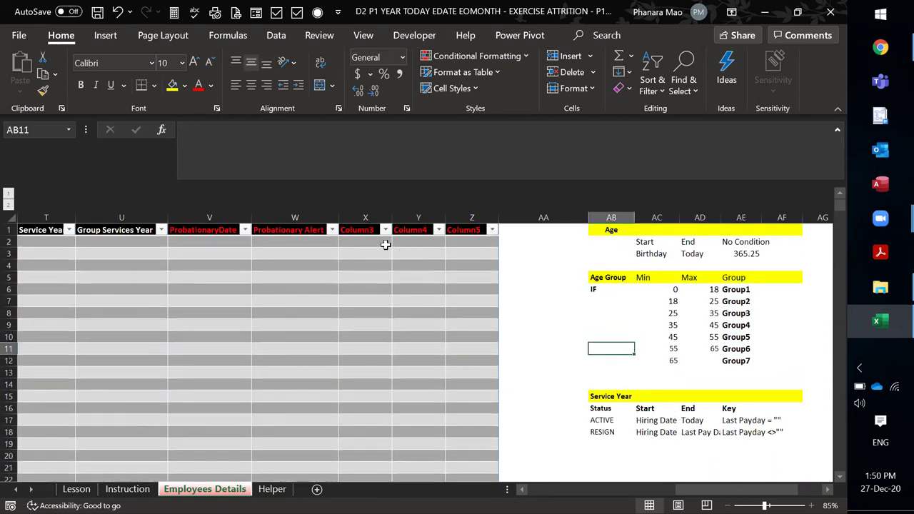
left_click(385, 245)
key("Left")
key("Left")
key("Left")
key("Left")
key("Left")
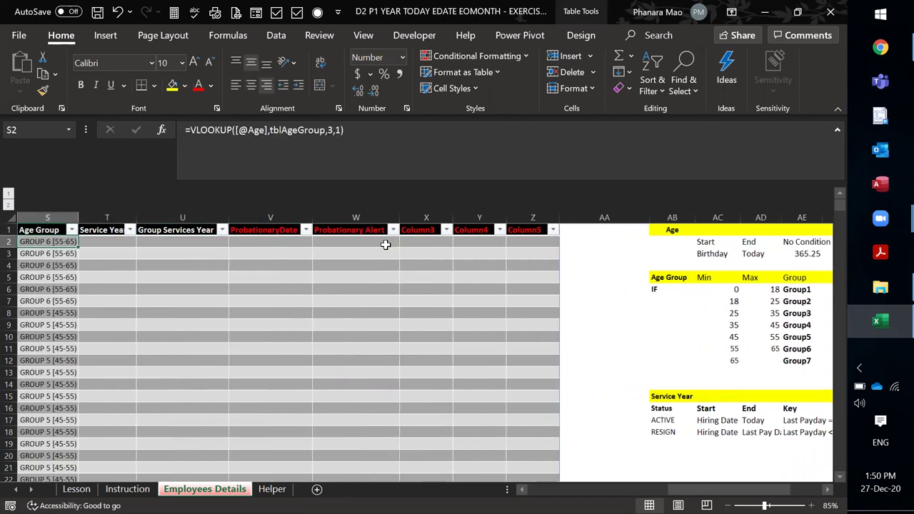
- Enter the T2 IF formula dividing TODAY or Last Pay Date minus Hiring Date by 365.25
key("Right")
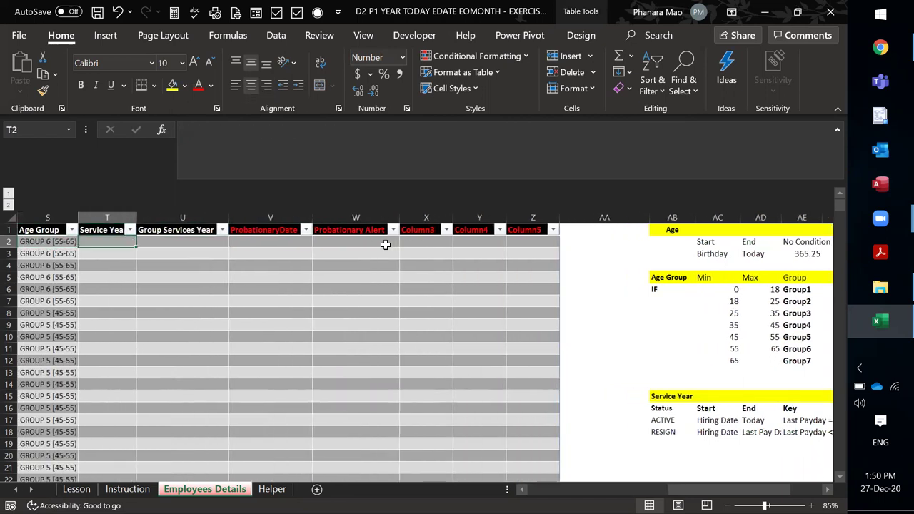
type("=")
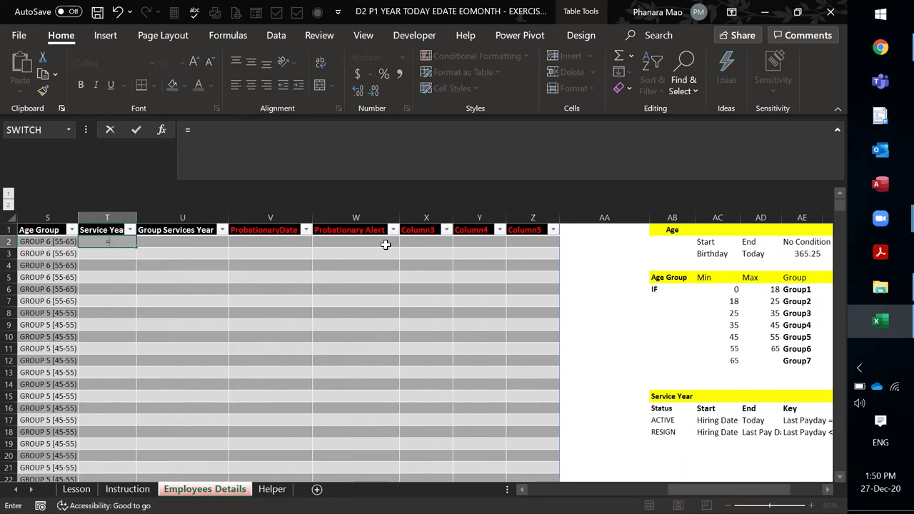
type("IF(")
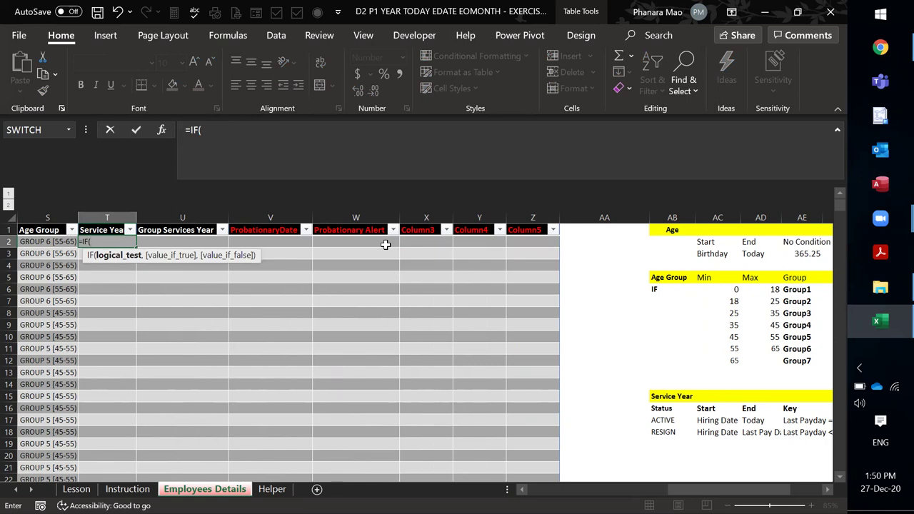
type("[@[")
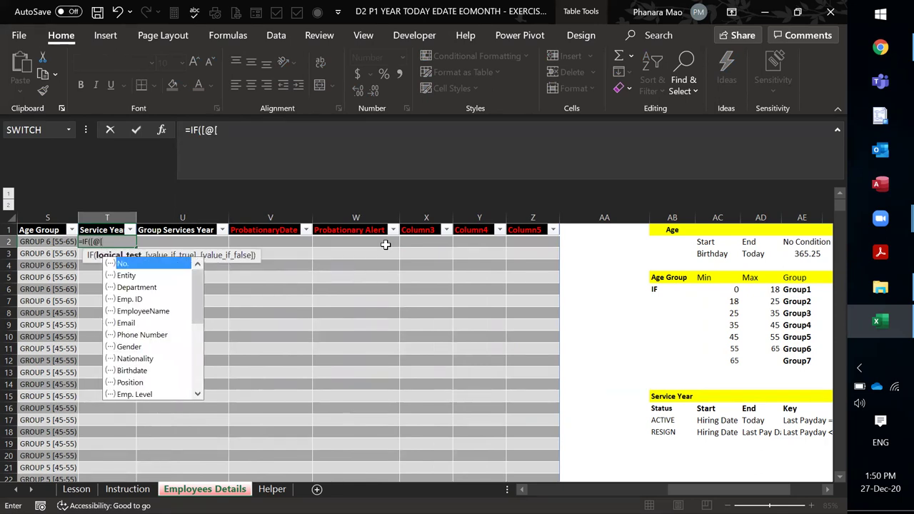
type("Last Pay Date")
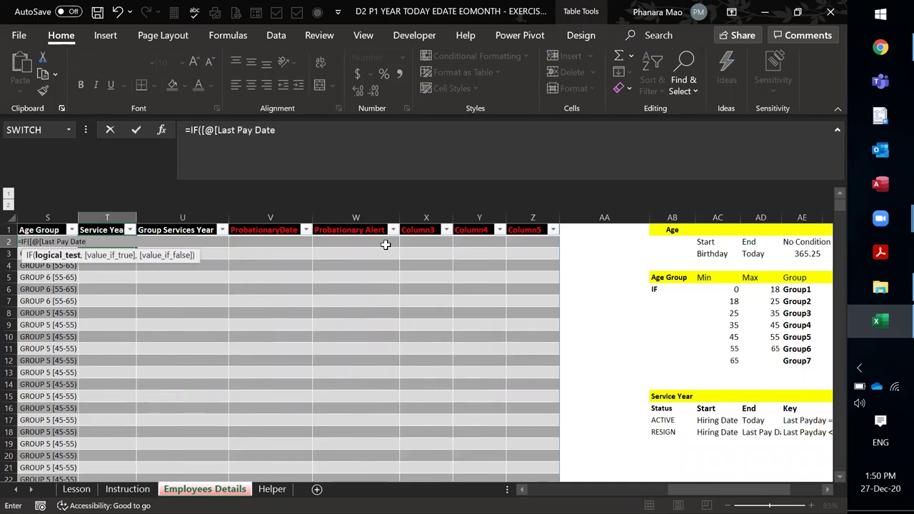
type("]]=\"\",")
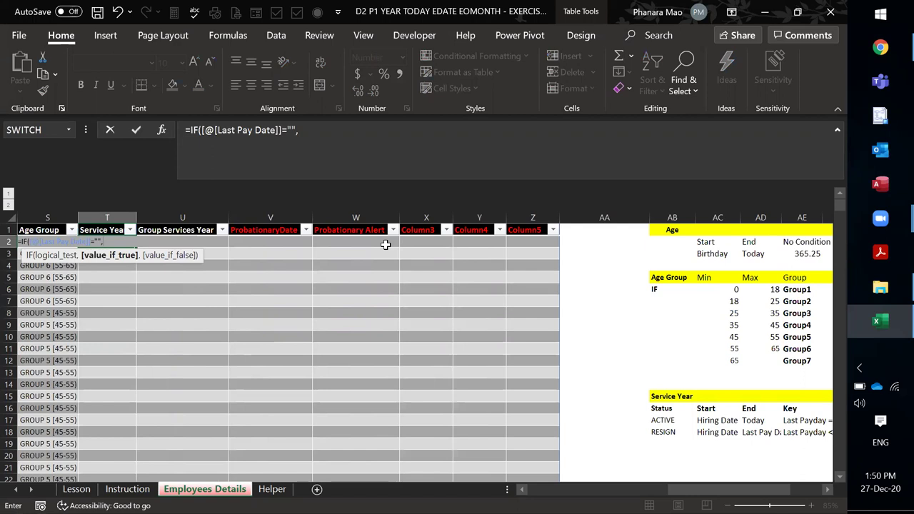
type(" today")
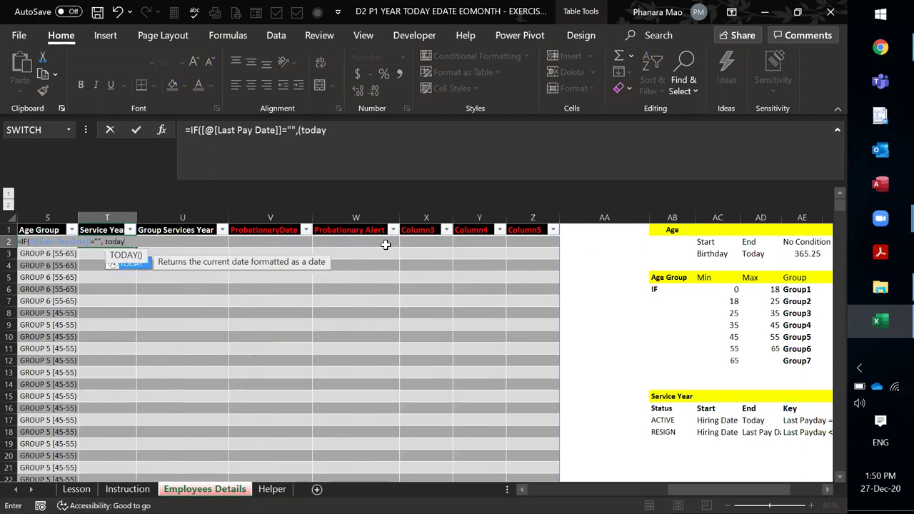
key("Tab")
type(")-[")
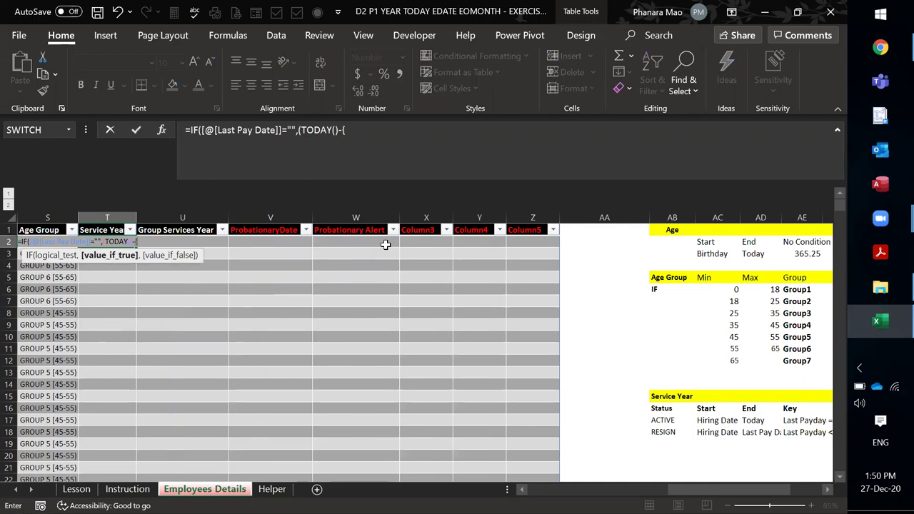
type("@[")
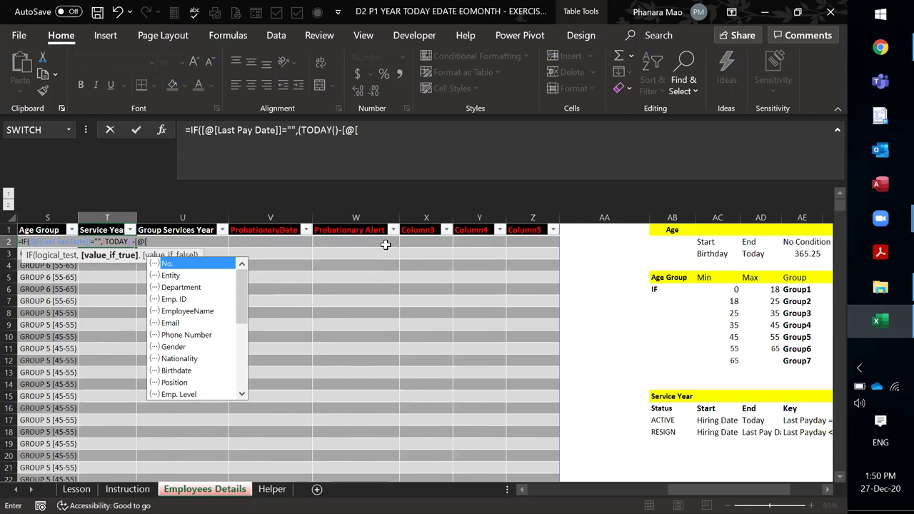
type("h")
key("Tab")
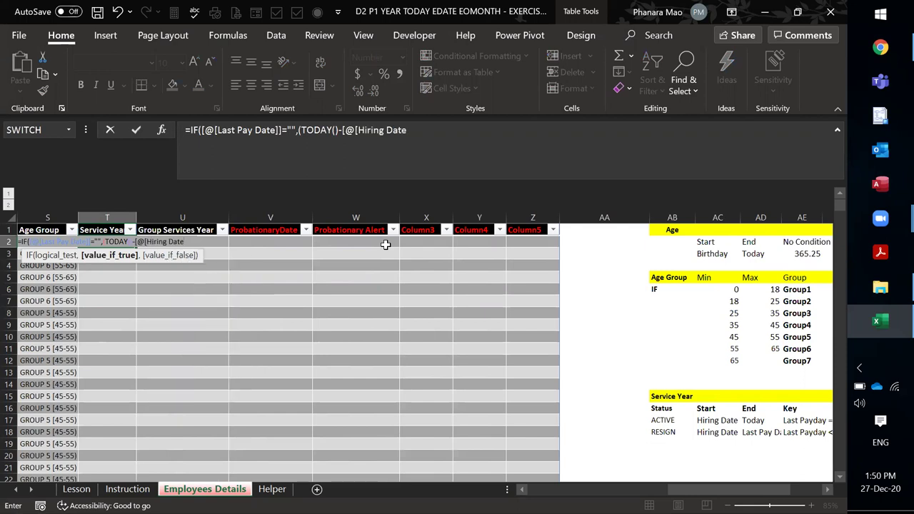
type("]])")
type("/365.25,")
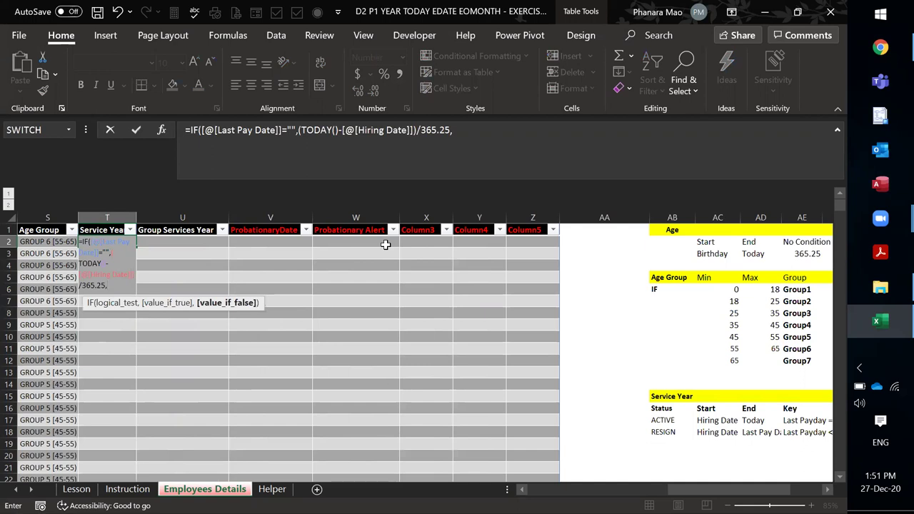
type("(")
type("[@[las")
key("Tab")
type("]-")
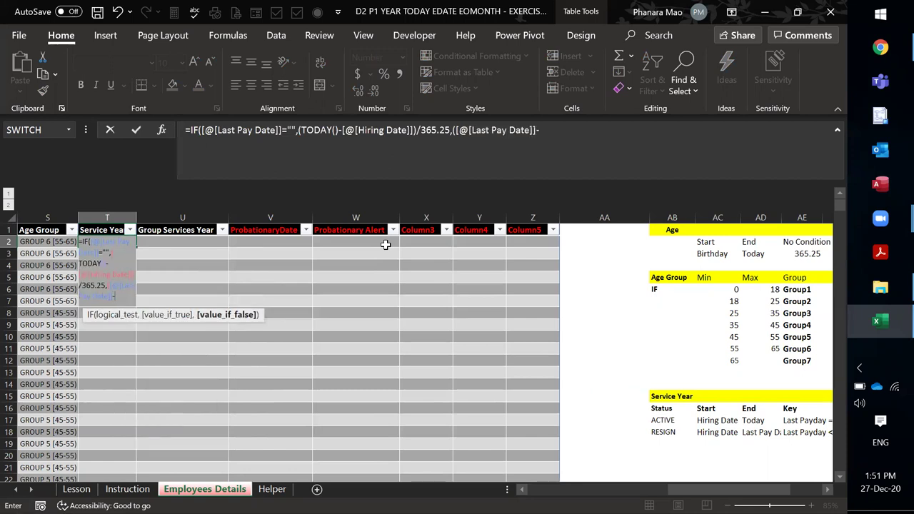
type("[@[")
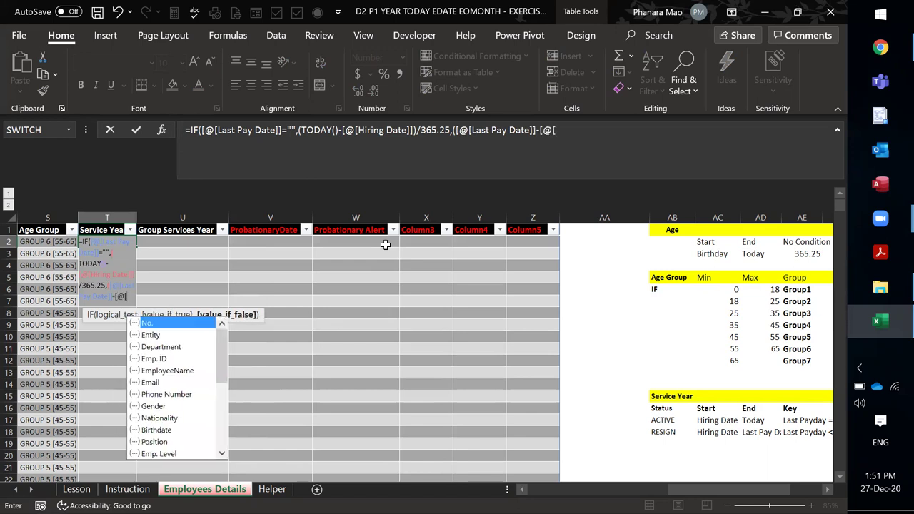
type("hi")
key("Tab")
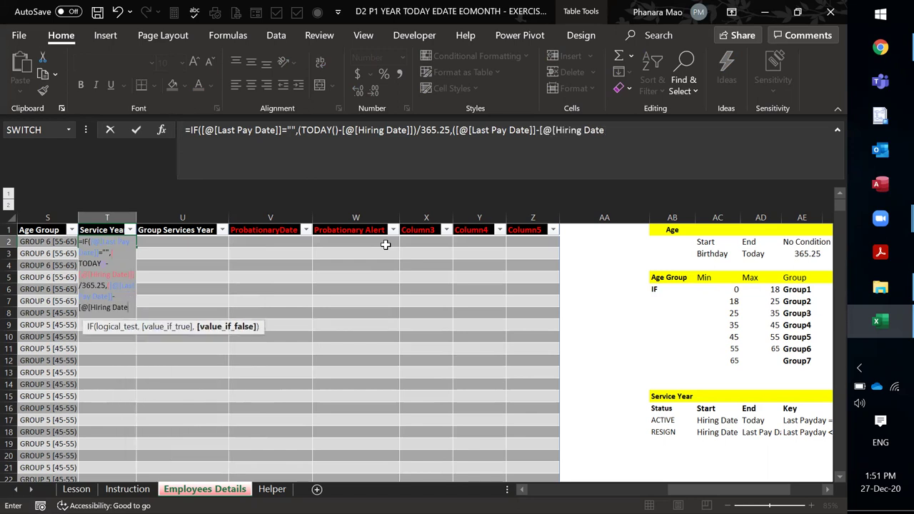
type("]")
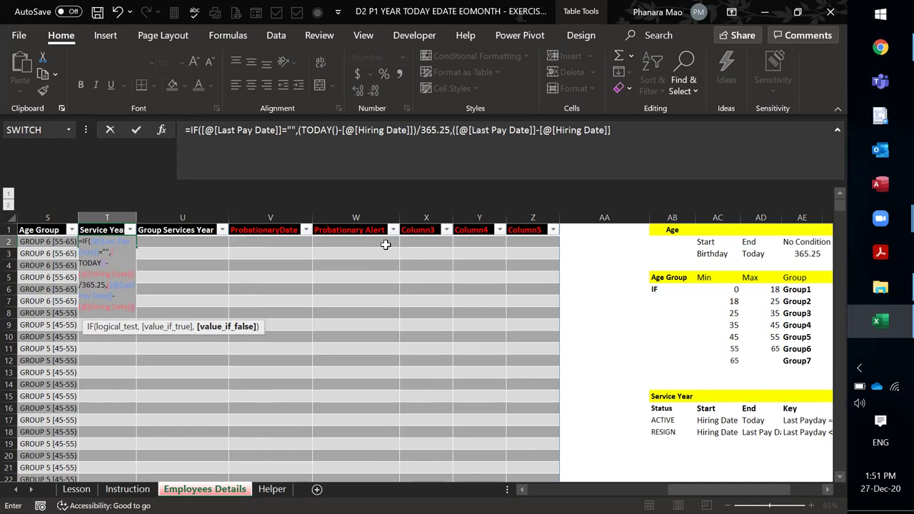
type(")/365")
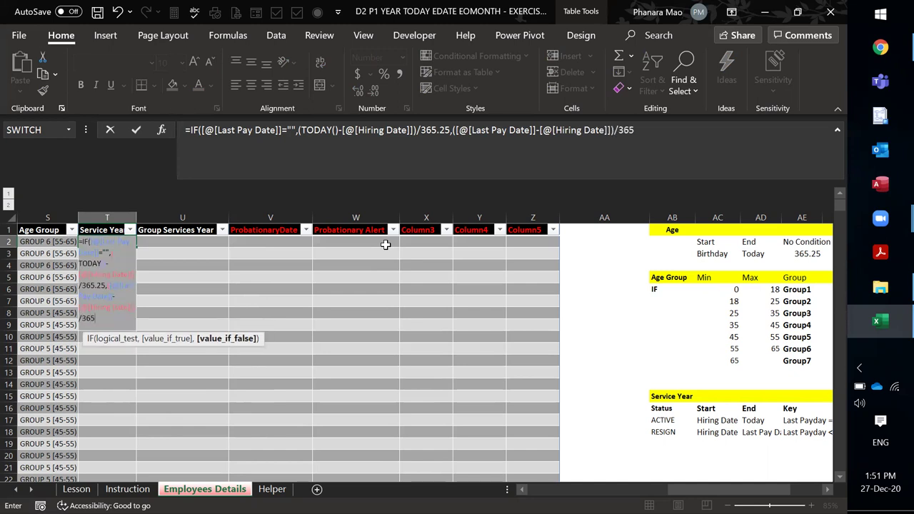
type(".25")
type(")")
key("Return")
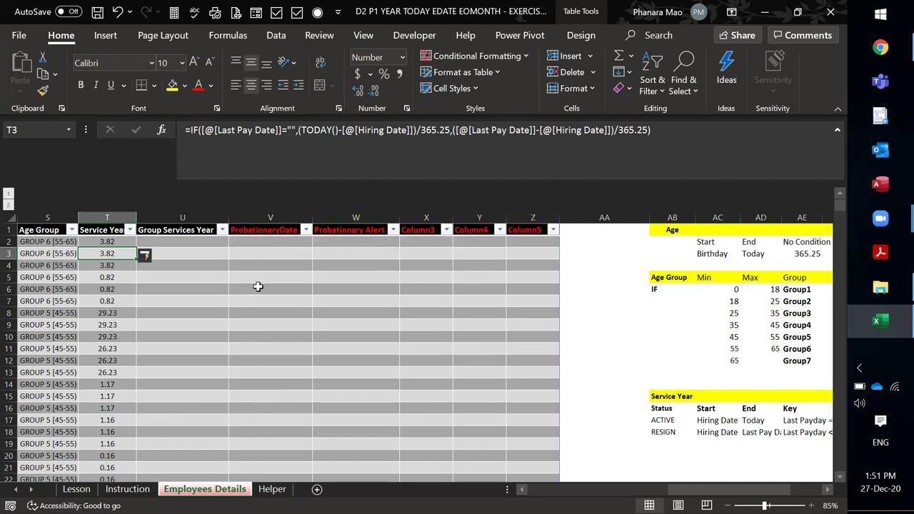
left_click(164, 215)
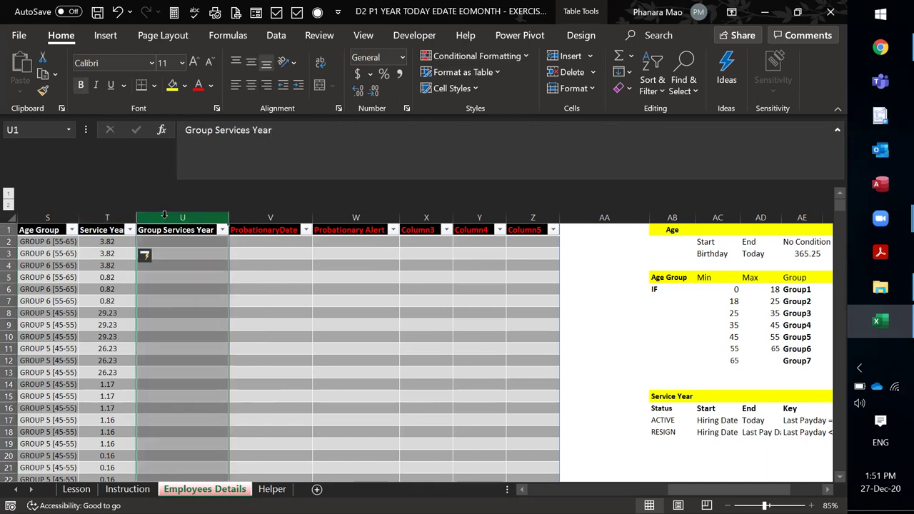
- Add an empty table column, Column1, left of Group Services Year and select U2
key("ctrl+shift+equal")
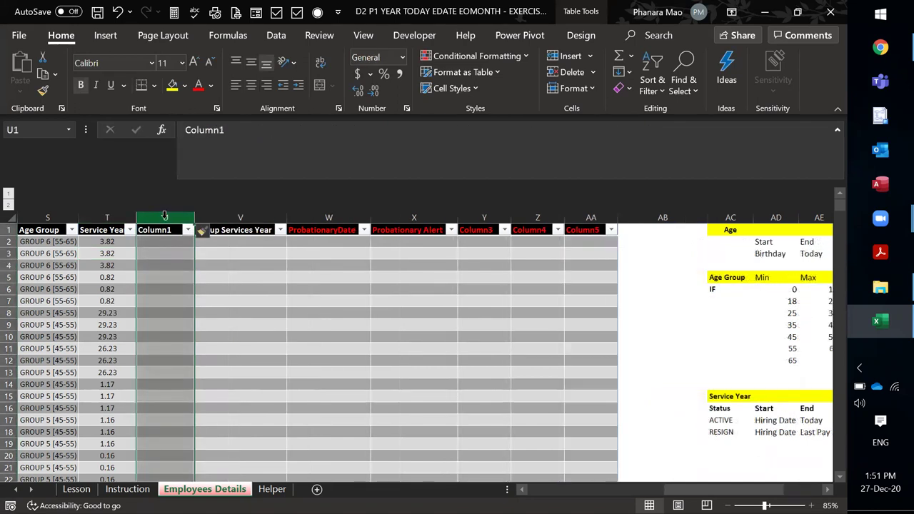
left_click(187, 301)
left_click(180, 253)
left_click(180, 270)
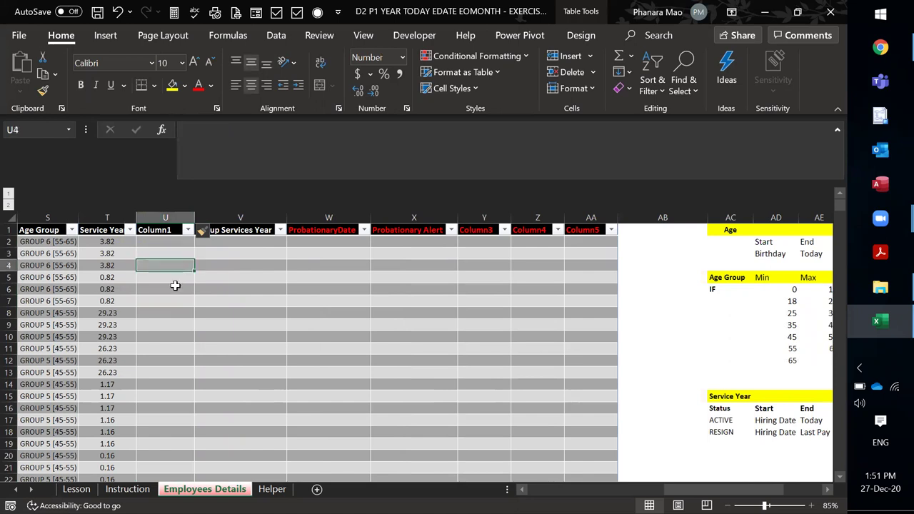
left_click(166, 242)
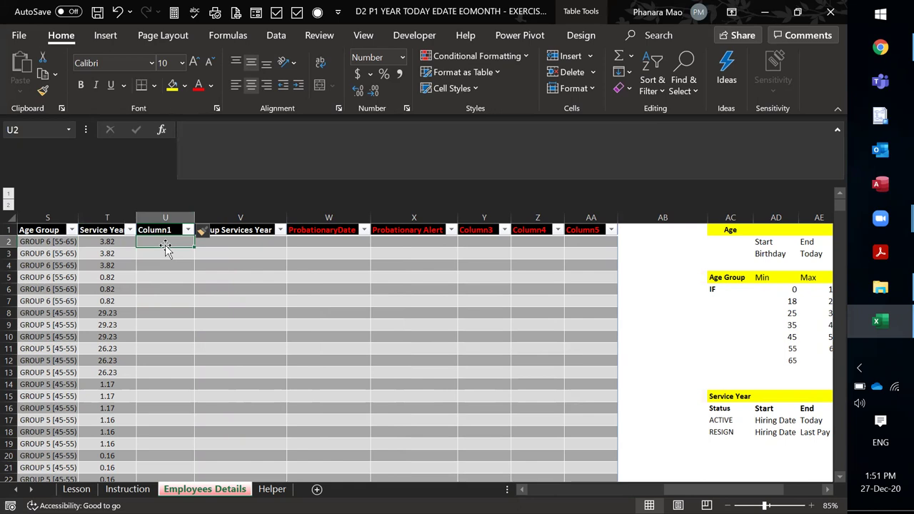
type("=if")
key("Tab")
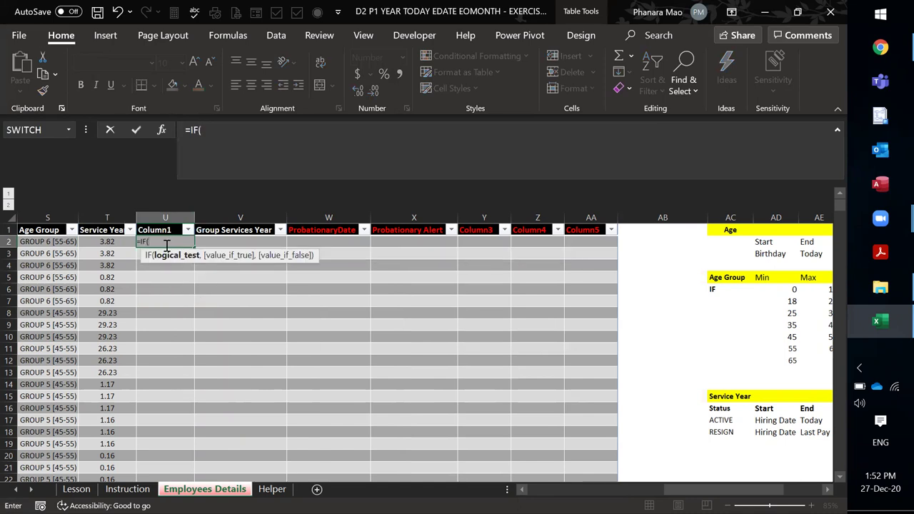
key("BackSpace")
key("BackSpace")
key("BackSpace")
key("BackSpace")
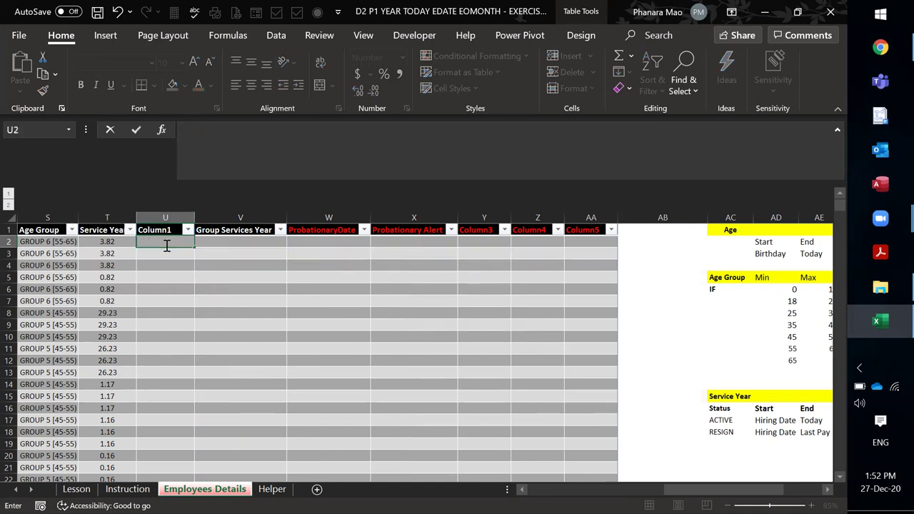
key("Escape")
key("Right")
key("Right")
key("Right")
key("Right")
key("Right")
key("Right")
key("Right")
key("Down")
key("Down")
key("Down")
key("Down")
key("Down")
key("Down")
key("Down")
key("Down")
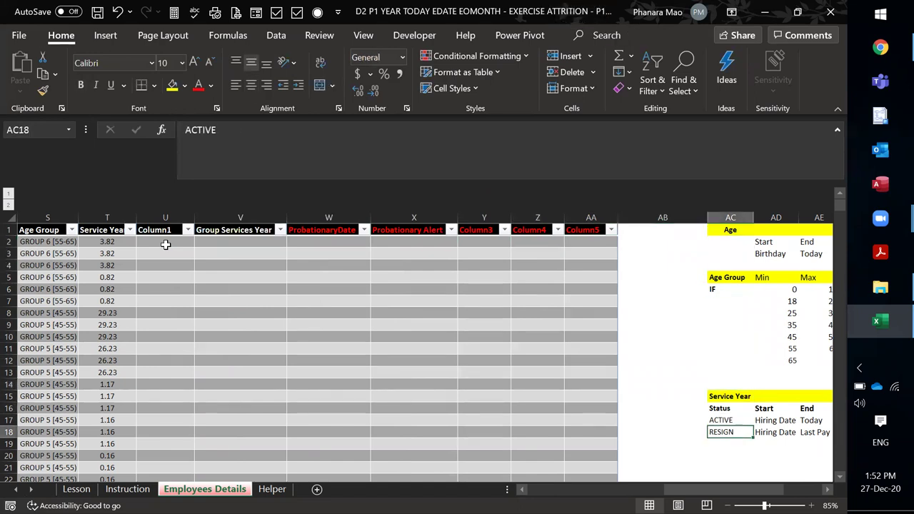
key("Down")
key("Down")
key("Down")
key("Up")
key("Down")
key("Down")
key("Up")
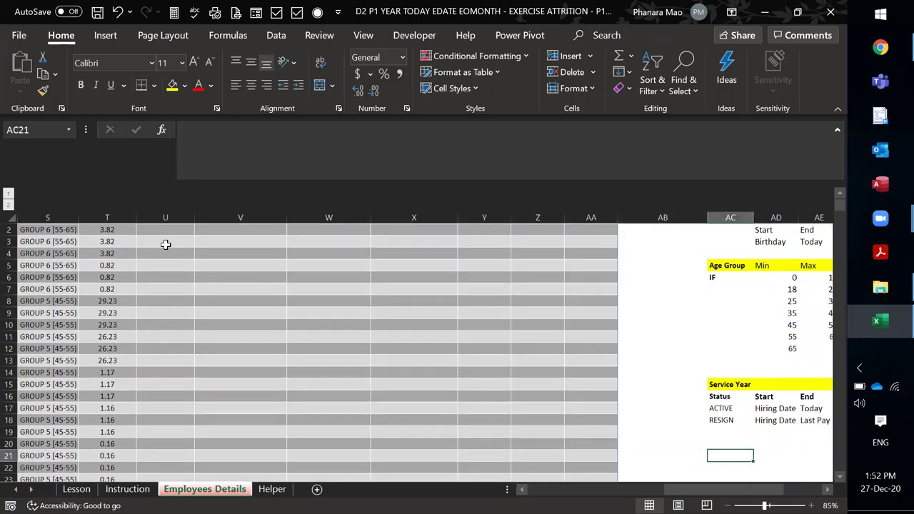
- Add the note ROW CONTEXT with the example [@[***]] beside it
type("R")
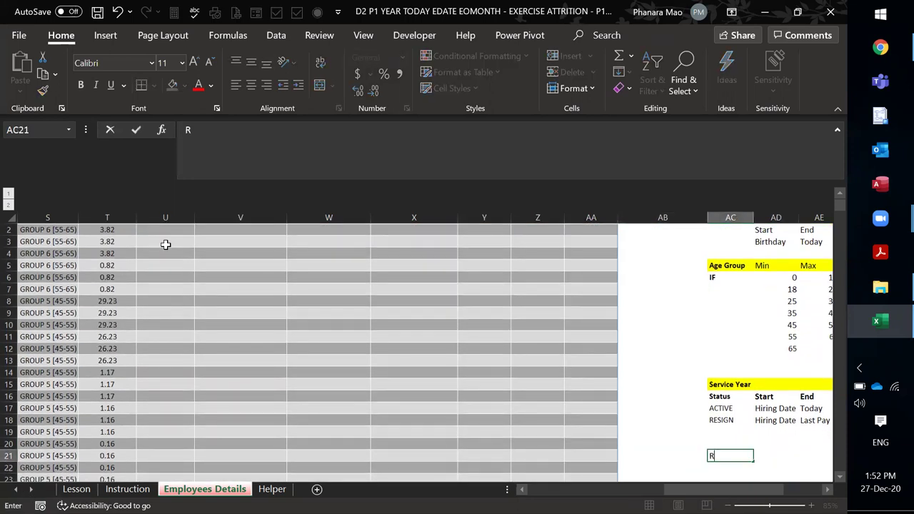
type("OW")
type(" CONTEXT")
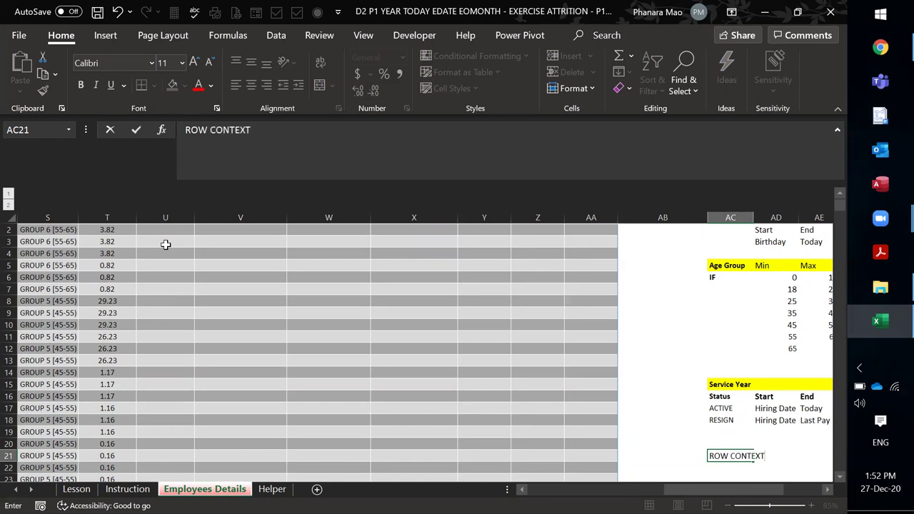
key("Tab")
key("Tab")
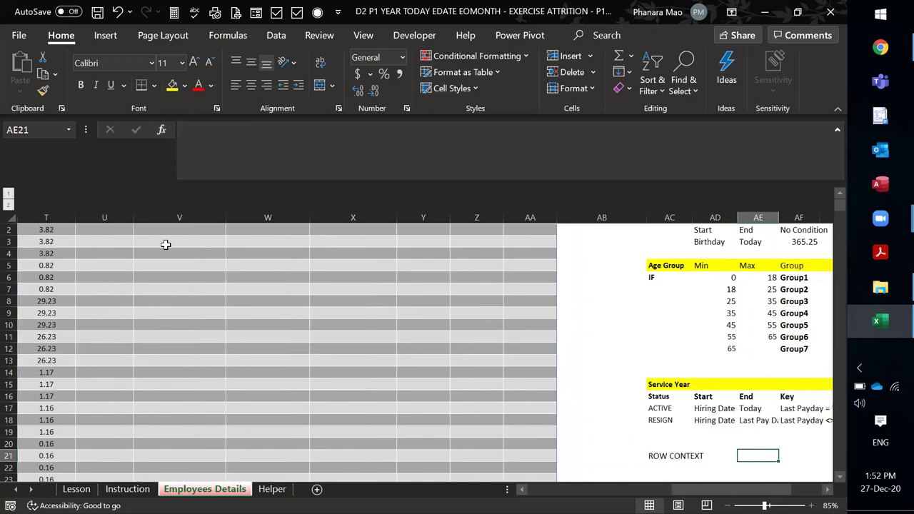
key("Left")
key("Left")
key("Right")
key("Right")
type("[")
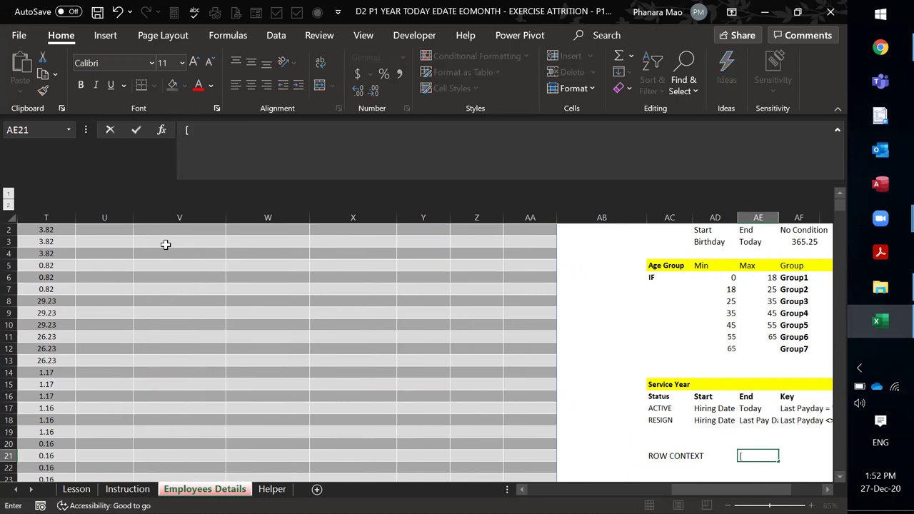
type("@[")
type("***]]")
key("Return")
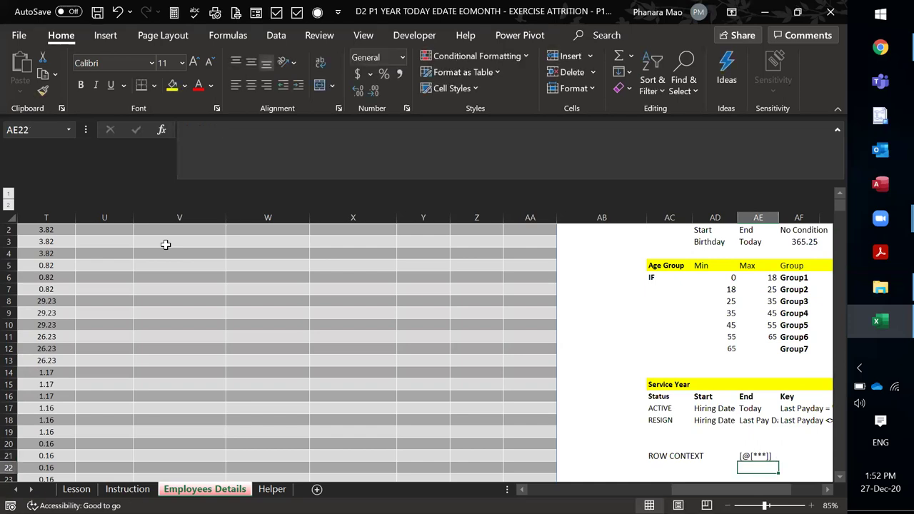
- Add the note COLLUMN CONTEXT with the example [***] beside it
key("Left")
key("Left")
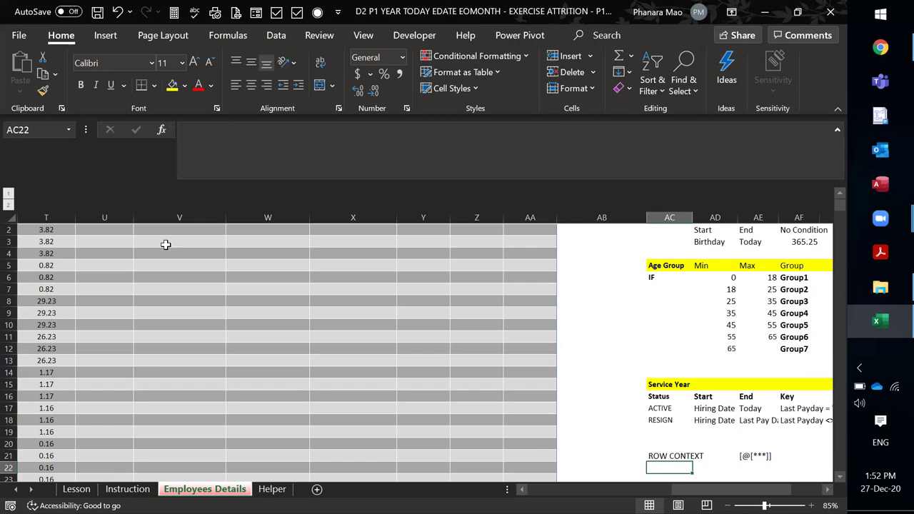
type("COLLUMNS")
key("BackSpace")
type("CONTEXT")
key("Right")
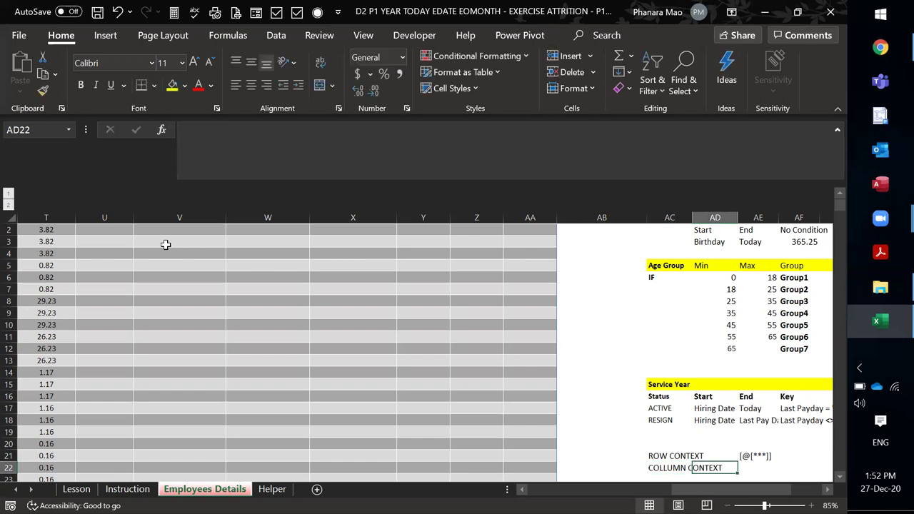
key("Right")
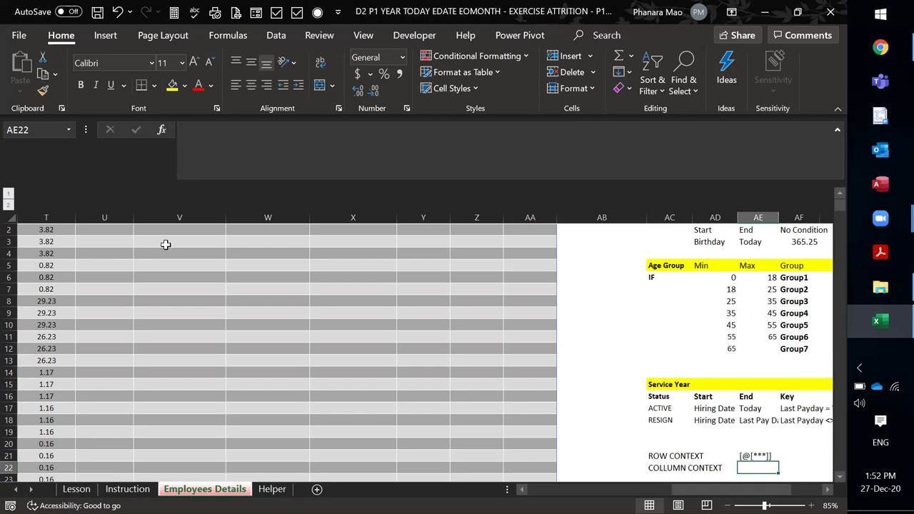
type("[***]")
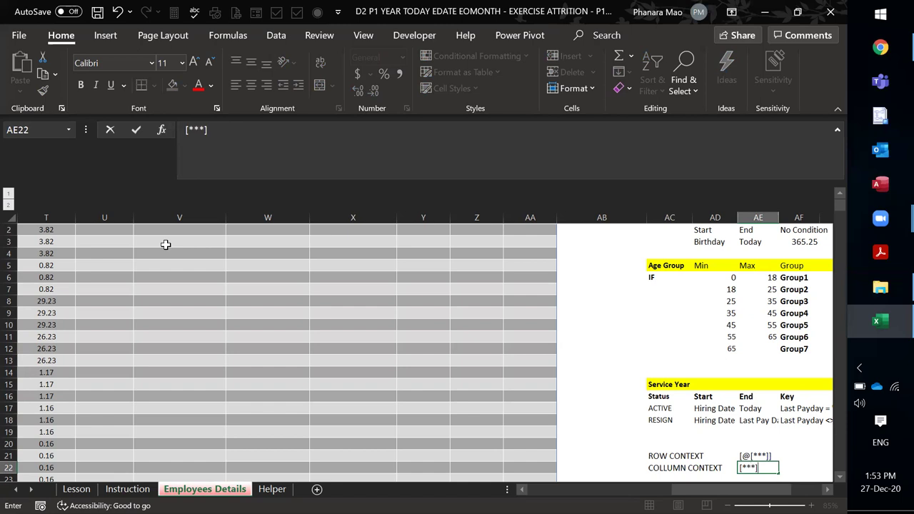
key("Return")
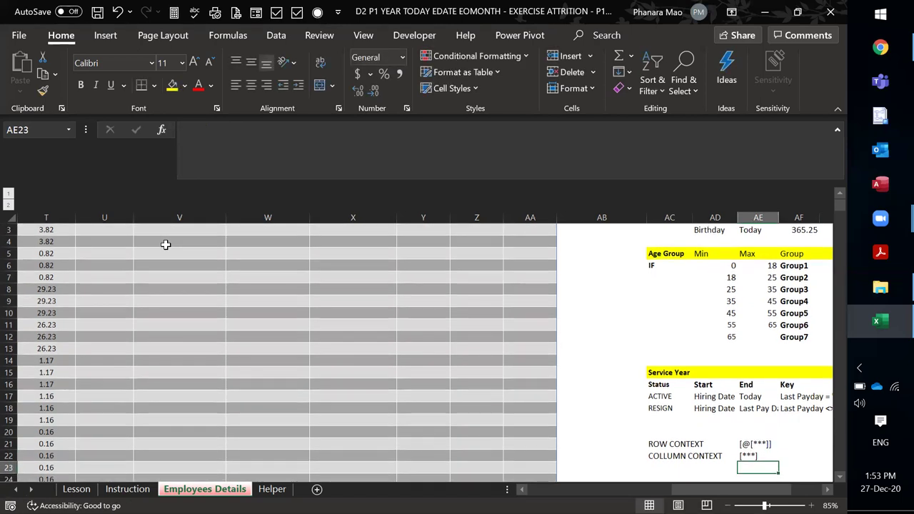
key("Up")
- Enter =tblAgeGroup[@[AGE MIN]] below the notes, producing #VALUE!
key("Left")
key("Down")
key("Down")
type("=")
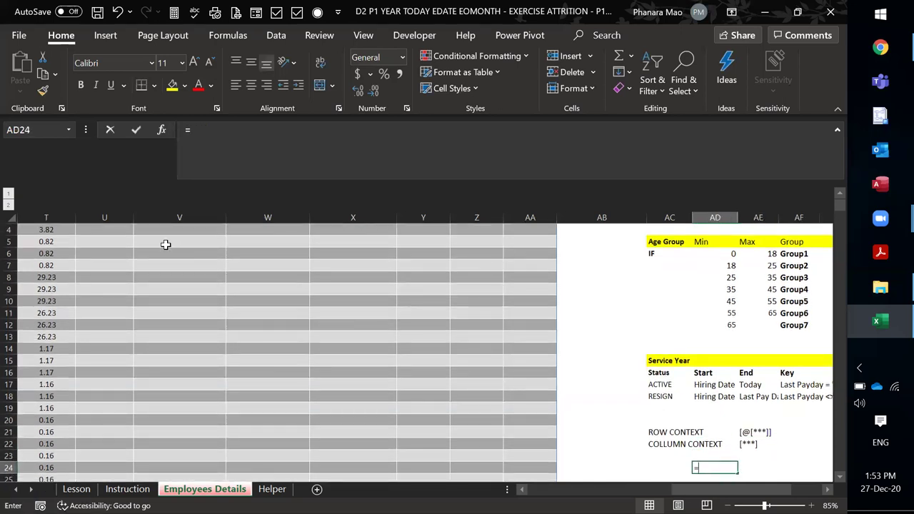
type("[@[")
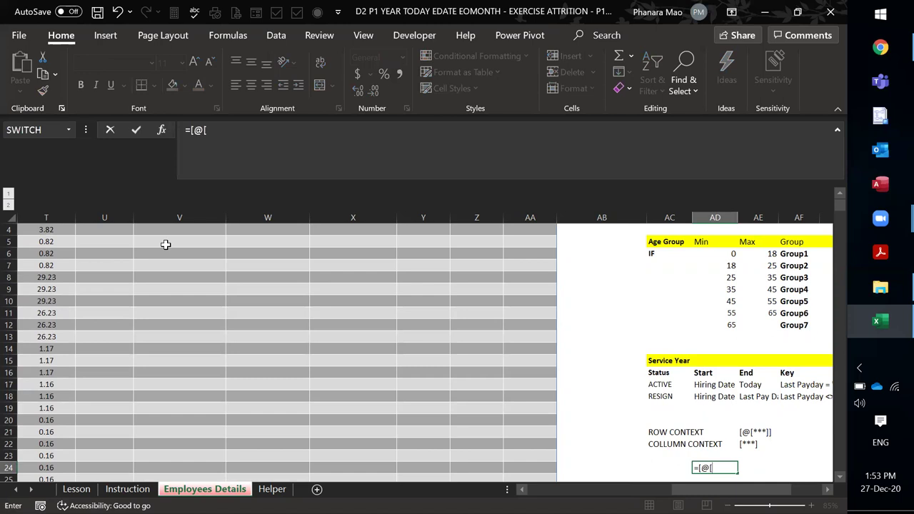
key("BackSpace")
key("BackSpace")
key("BackSpace")
type("[@[")
key("BackSpace")
key("BackSpace")
key("BackSpace")
type("=")
type("tbl")
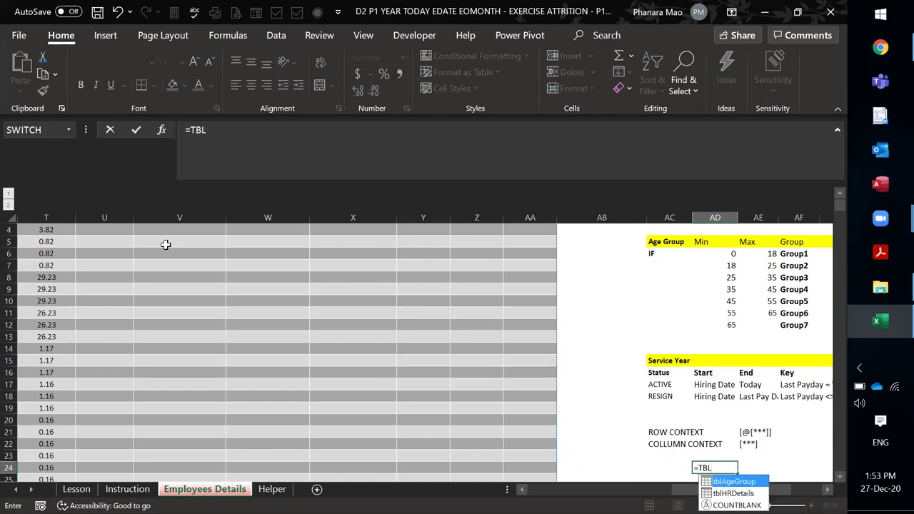
key("Tab")
type("[")
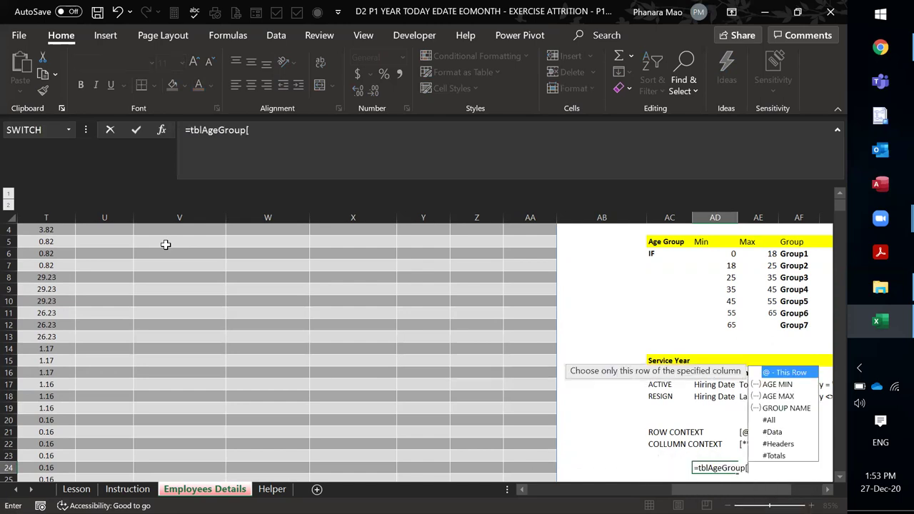
type("@[")
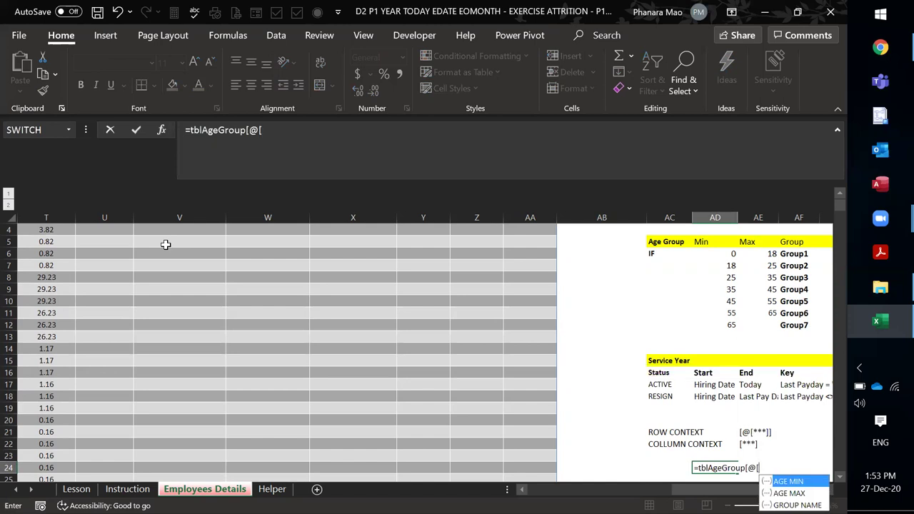
key("Tab")
type("]]")
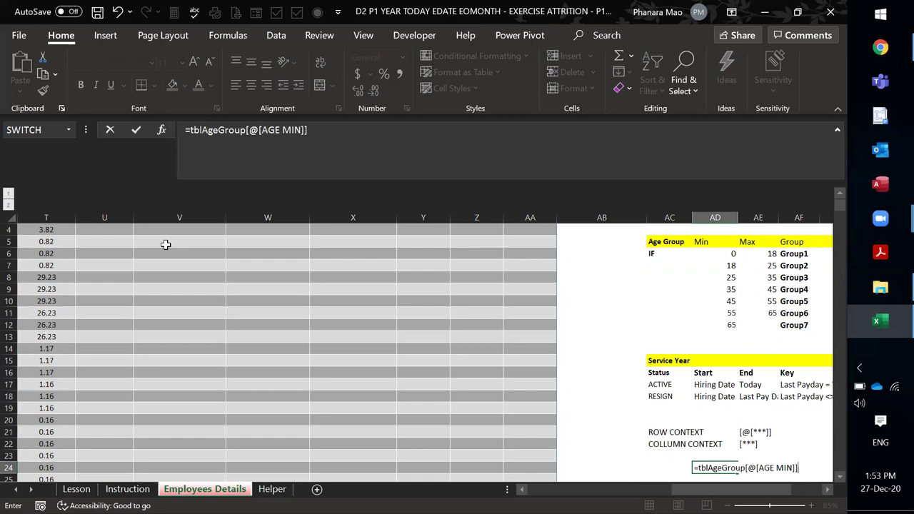
key("Return")
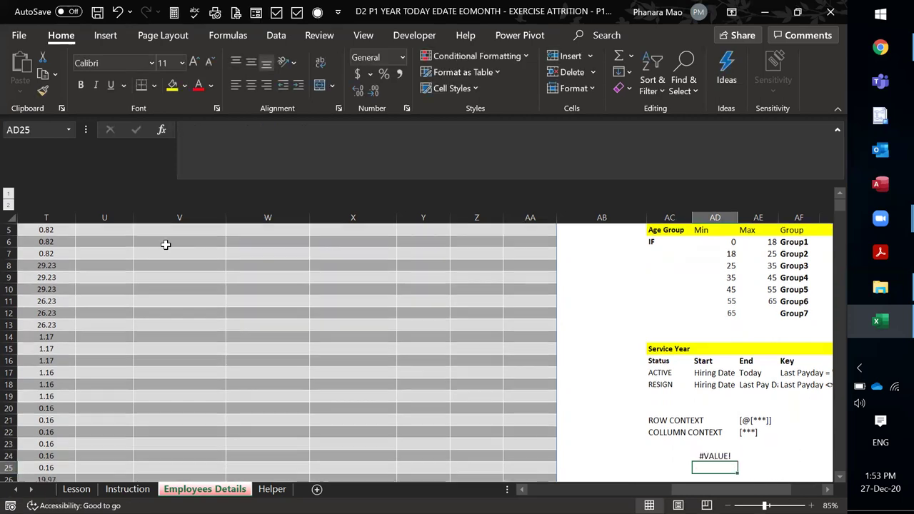
key("Up")
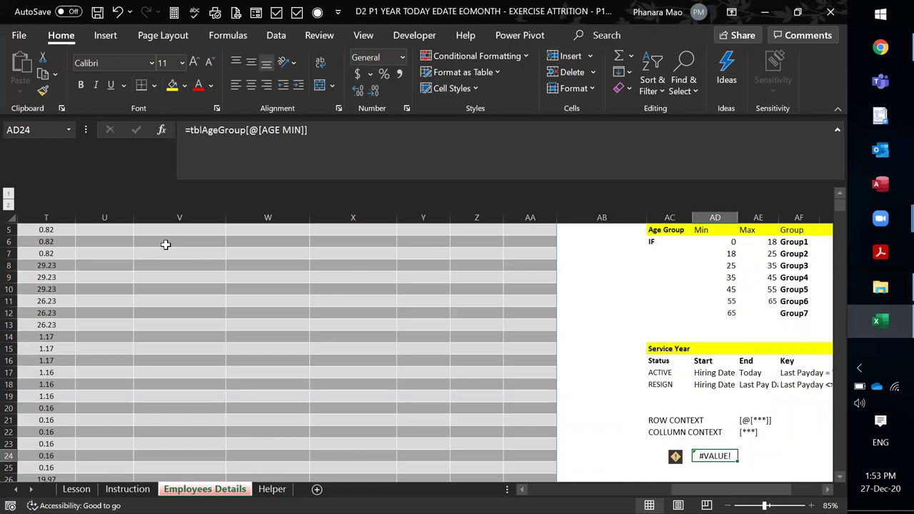
left_click(341, 142)
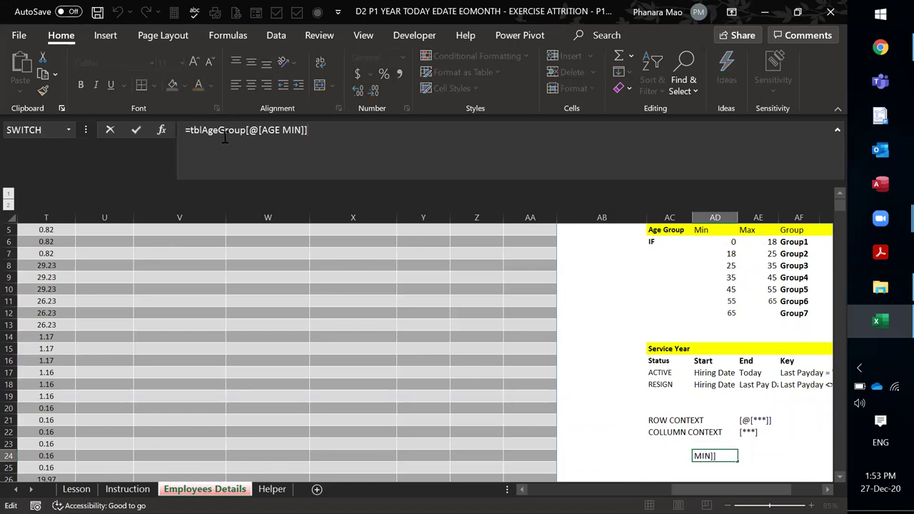
key("BackSpace")
key("BackSpace")
key("BackSpace")
key("BackSpace")
key("BackSpace")
key("BackSpace")
key("BackSpace")
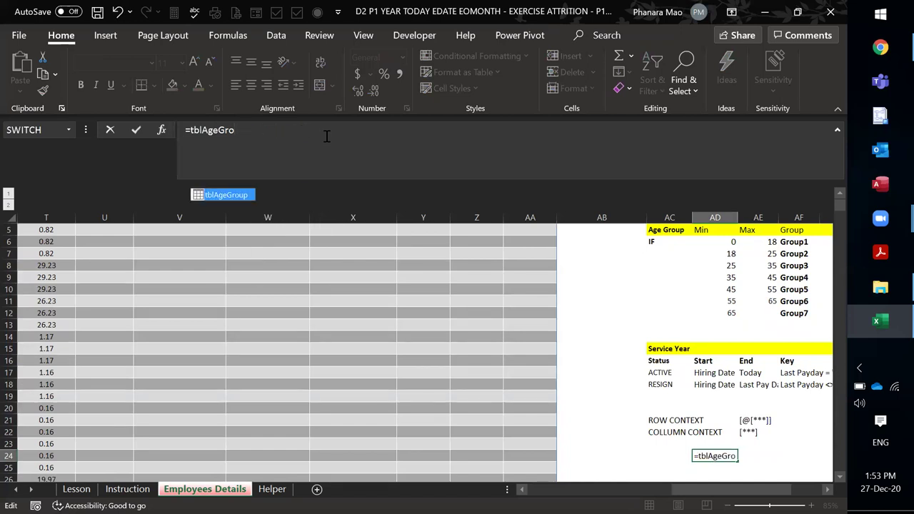
type("up[")
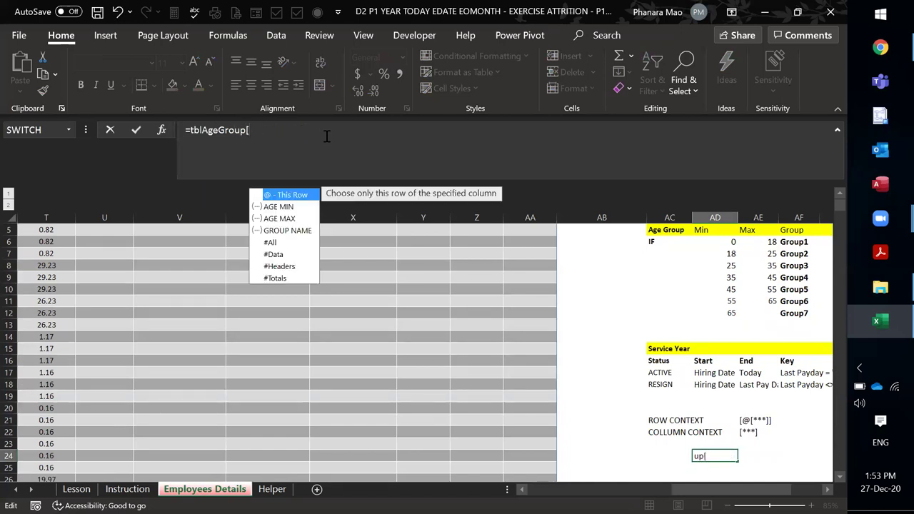
key("Down")
key("Tab")
type("]")
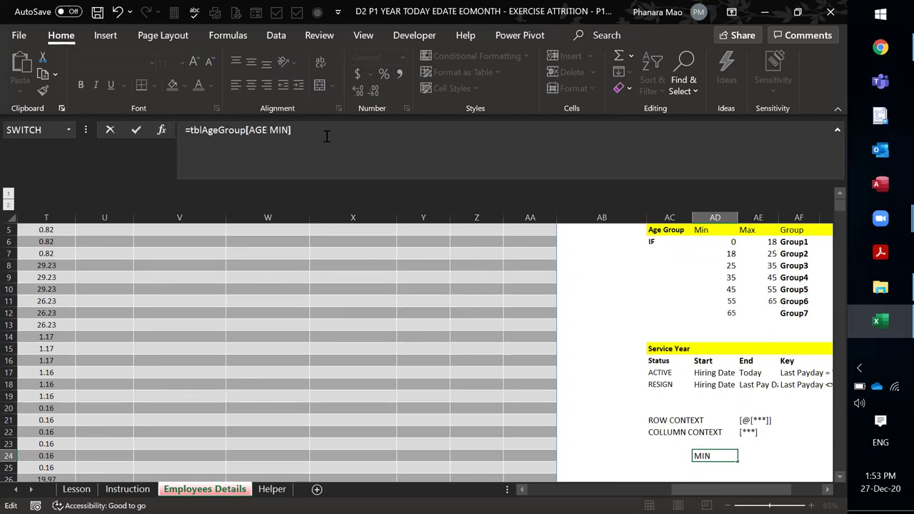
key("Return")
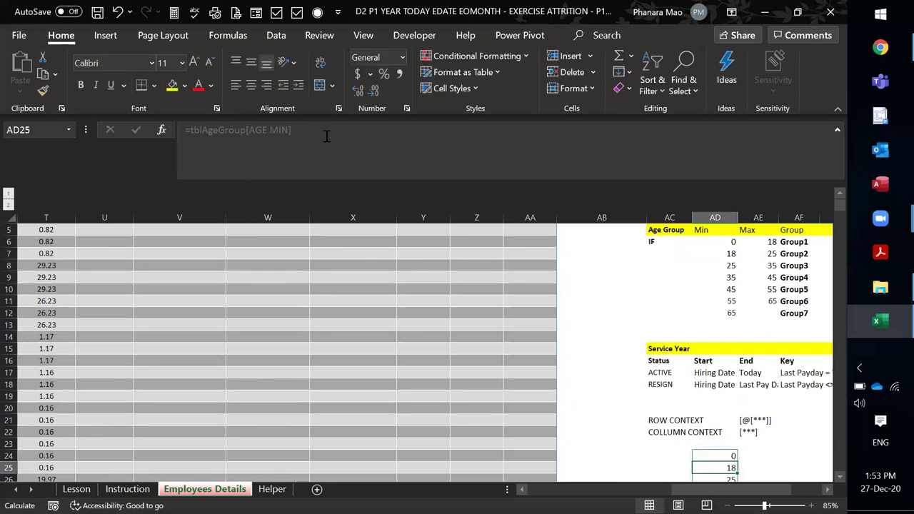
scroll(587, 279, "down", 1)
scroll(621, 297, "down", 1)
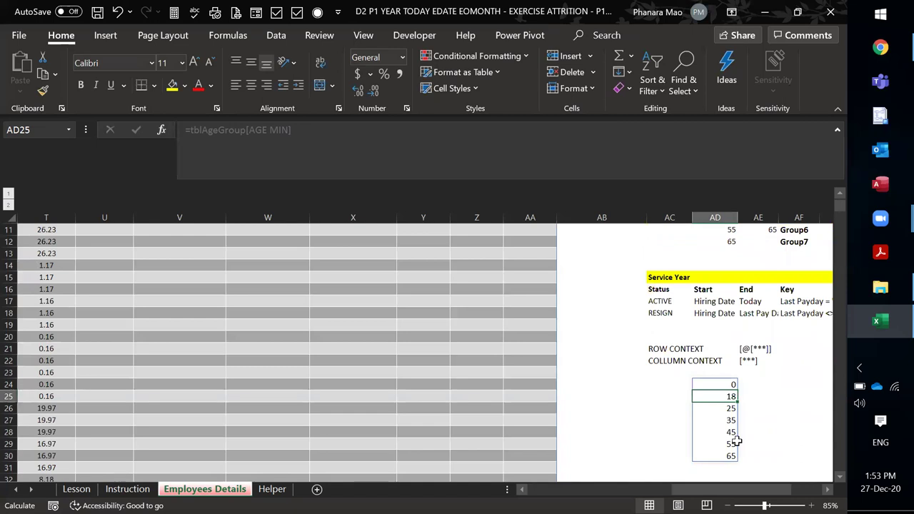
left_click(764, 417)
left_click_drag(716, 386, 722, 455)
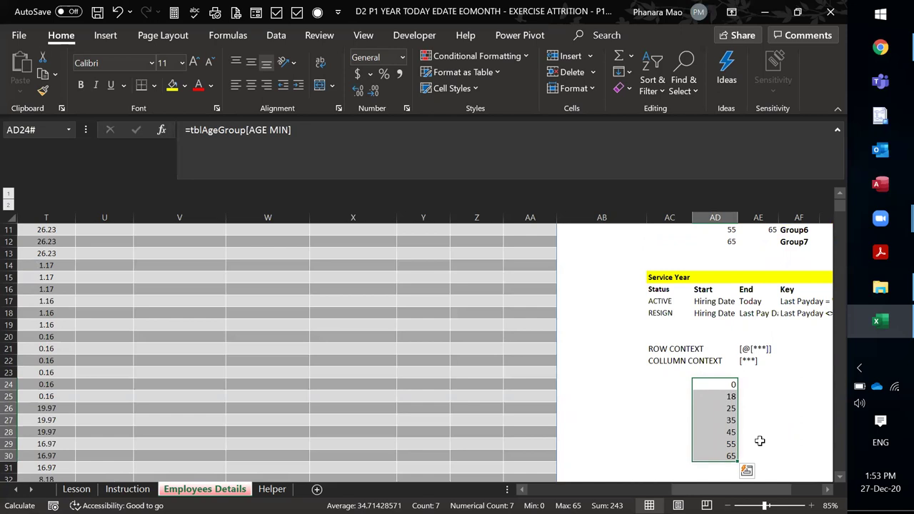
key("Delete")
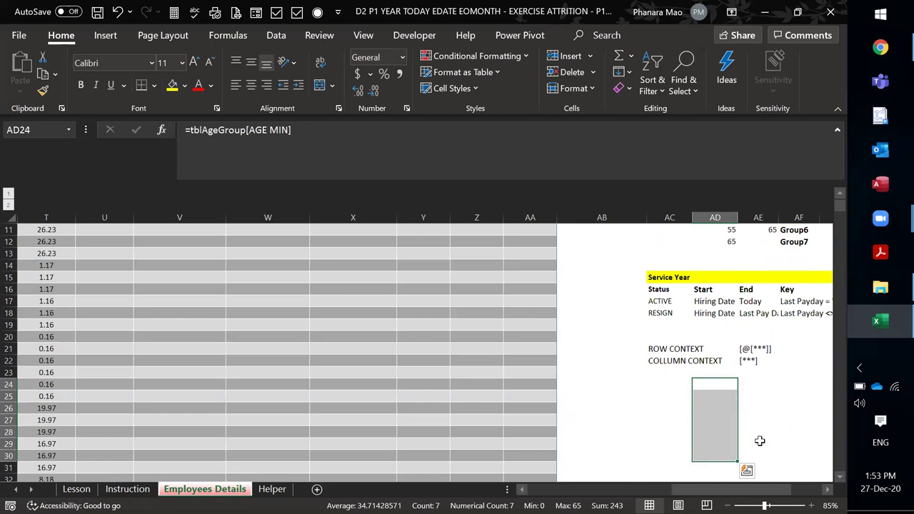
left_click(608, 410)
scroll(637, 359, "up", 1)
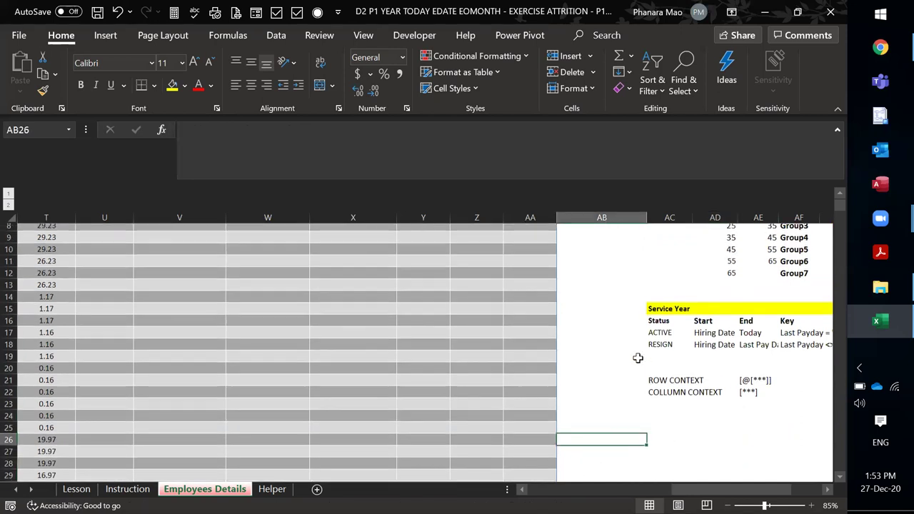
scroll(637, 359, "up", 2)
left_click(405, 242)
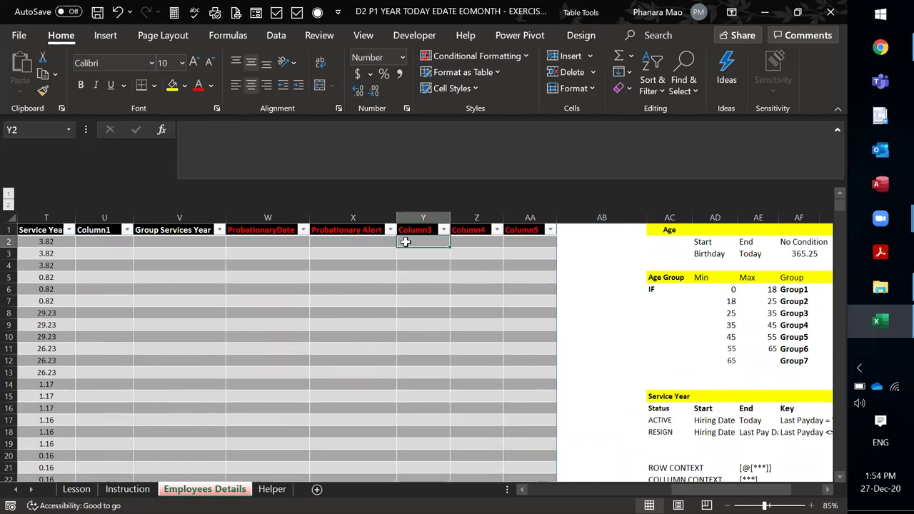
type("=")
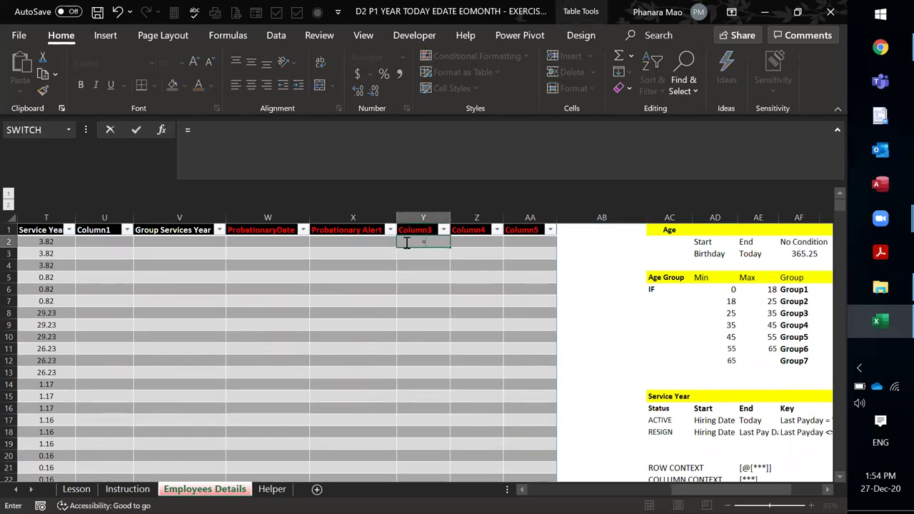
type("[@[")
key("Down")
key("Down")
key("Down")
key("Tab")
type("]]")
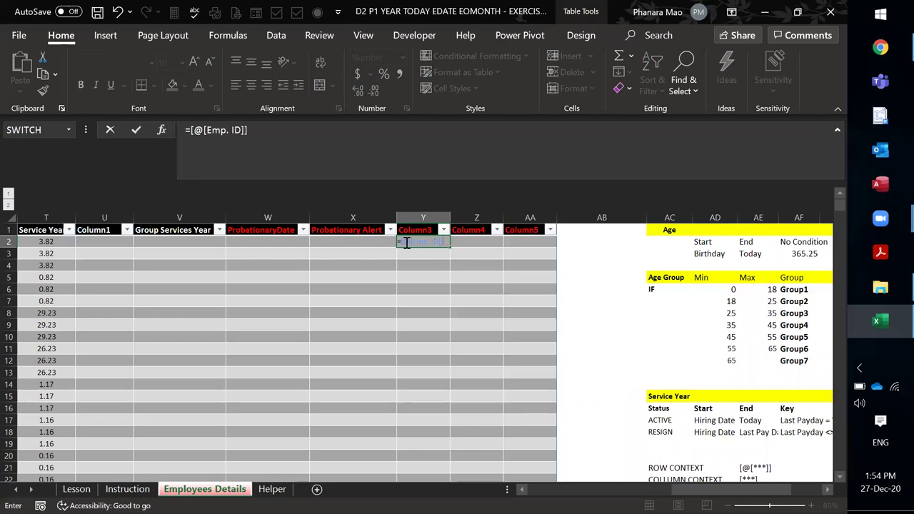
key("Return")
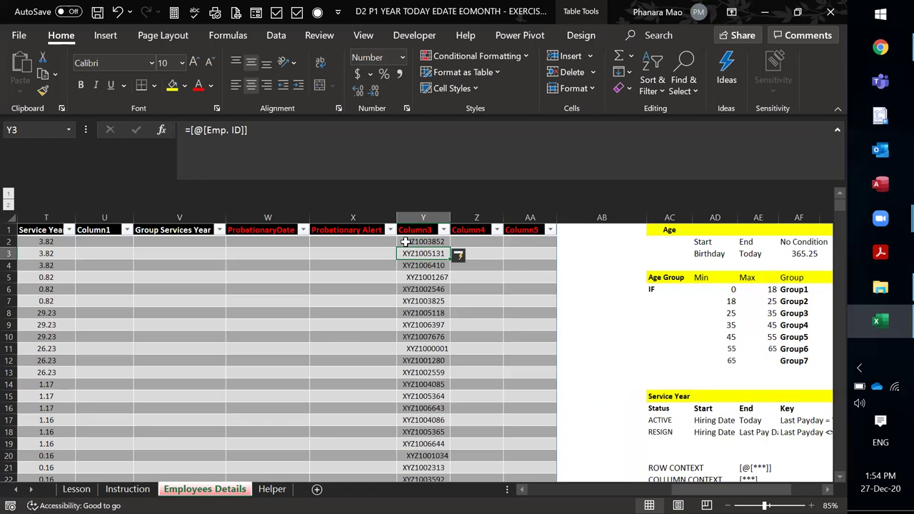
key("ctrl+z")
key("Delete")
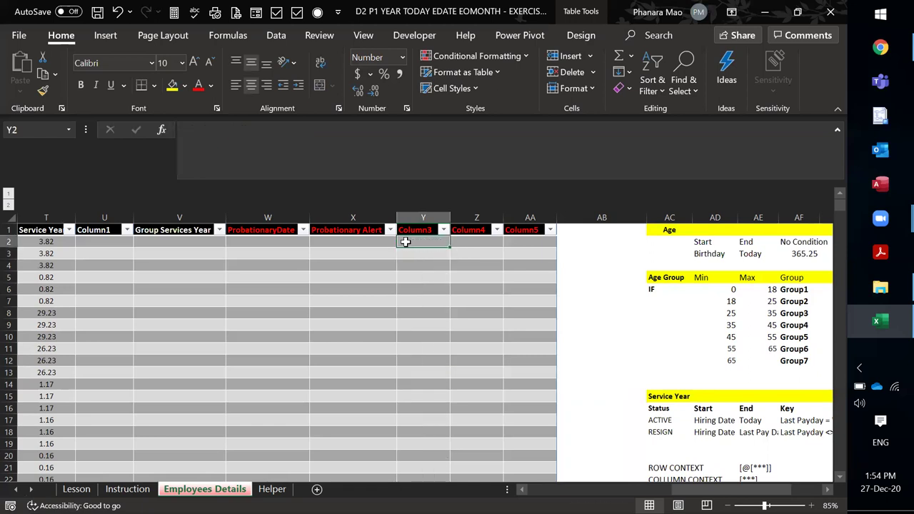
key("Left")
key("Left")
key("Left")
key("Left")
key("Left")
key("Left")
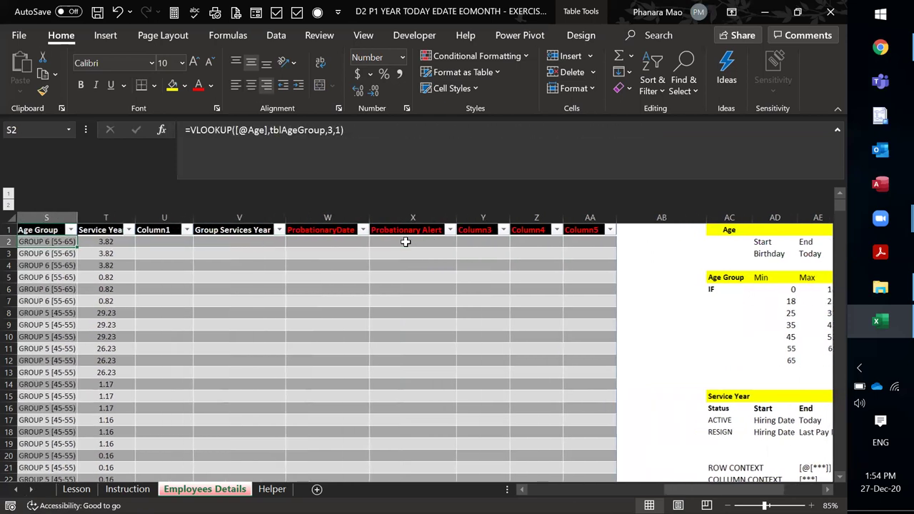
- Enter the U2 IF formula: (TODAY or Last Pay Date minus Hiring Date)/365.25
key("Right")
key("Right")
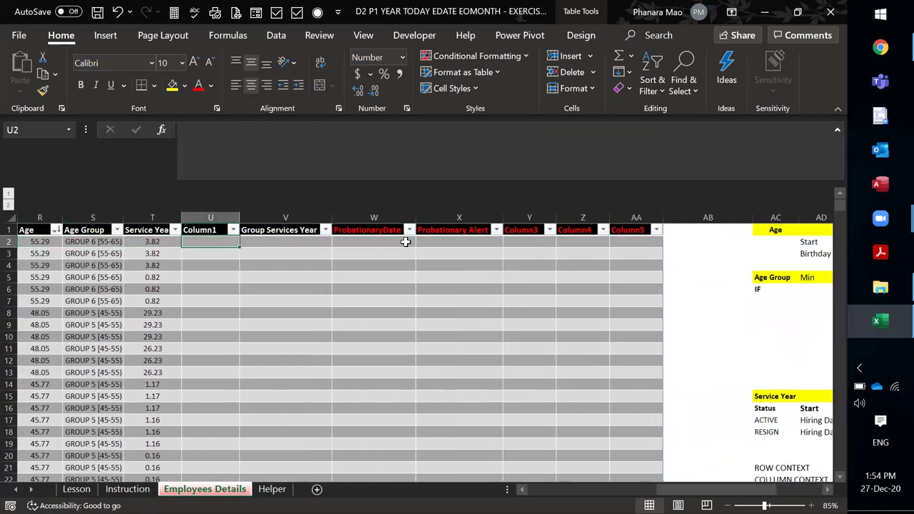
key("Left")
key("Right")
key("Left")
key("Right")
type("=")
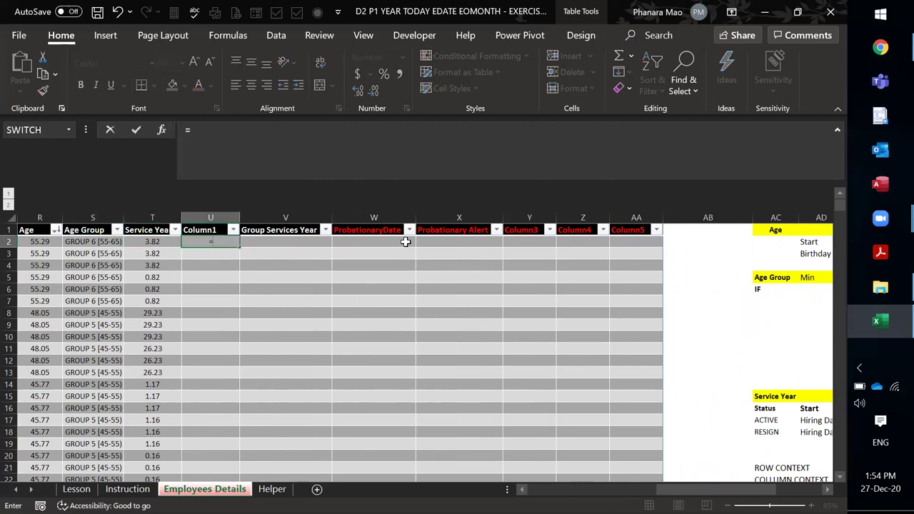
type("IF(")
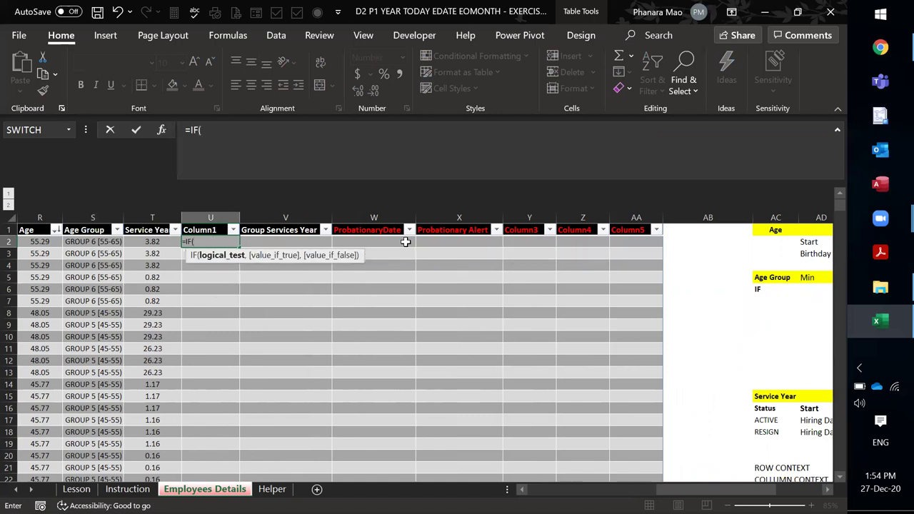
type("[@[")
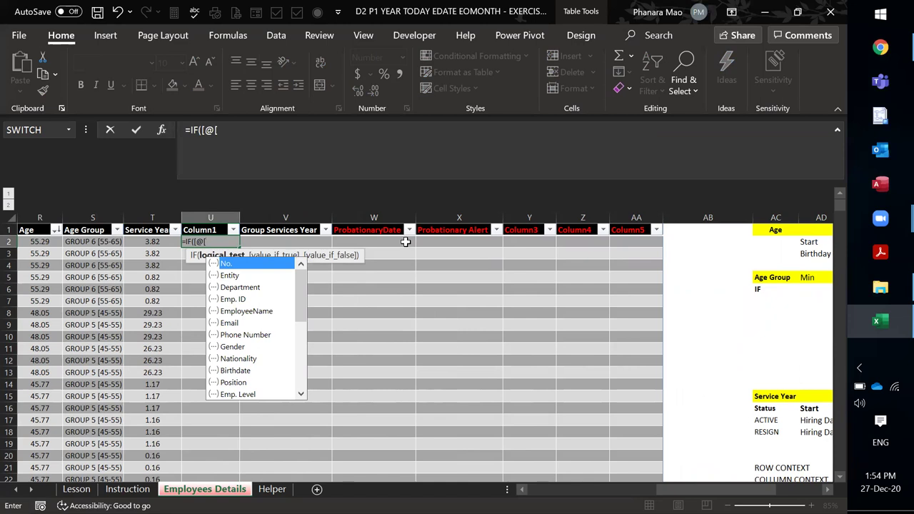
type("Last Pay Date")
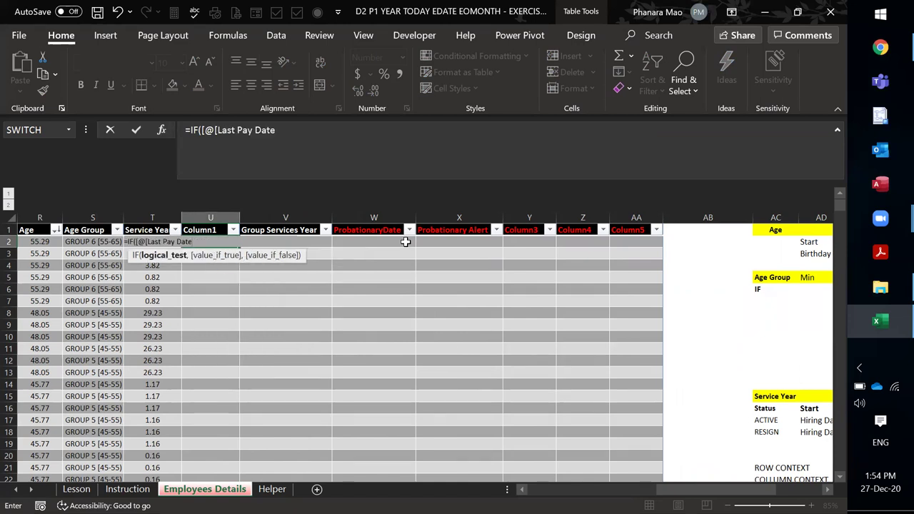
type("]]=\"\",(")
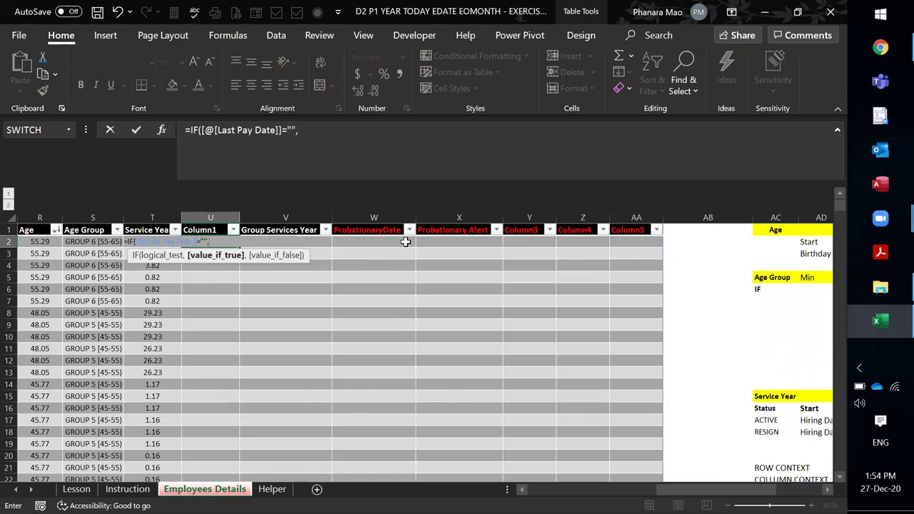
type("TODAY()-")
type("[@[HIR")
key("Tab")
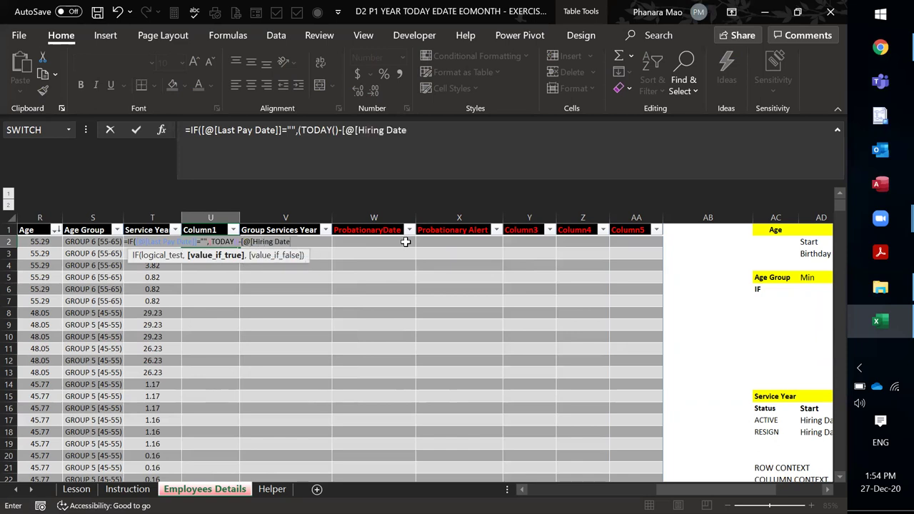
type("]])")
type("/365.25")
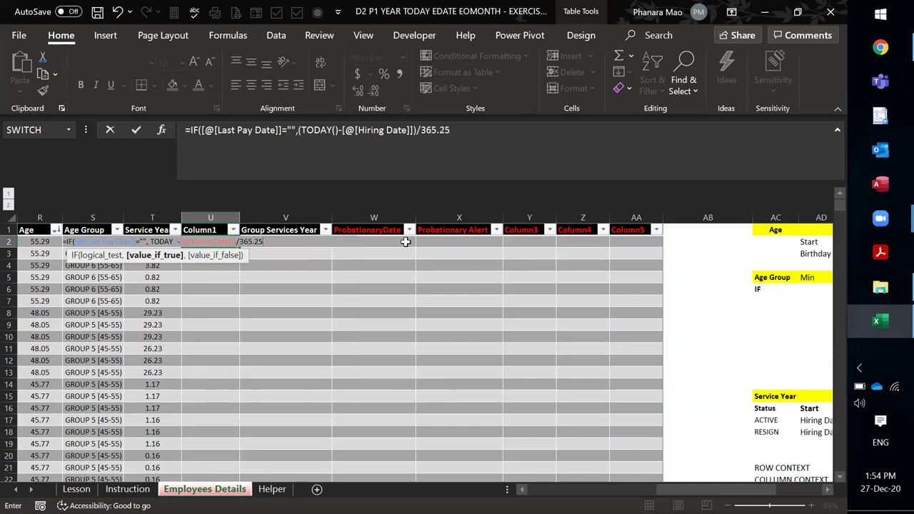
type(",")
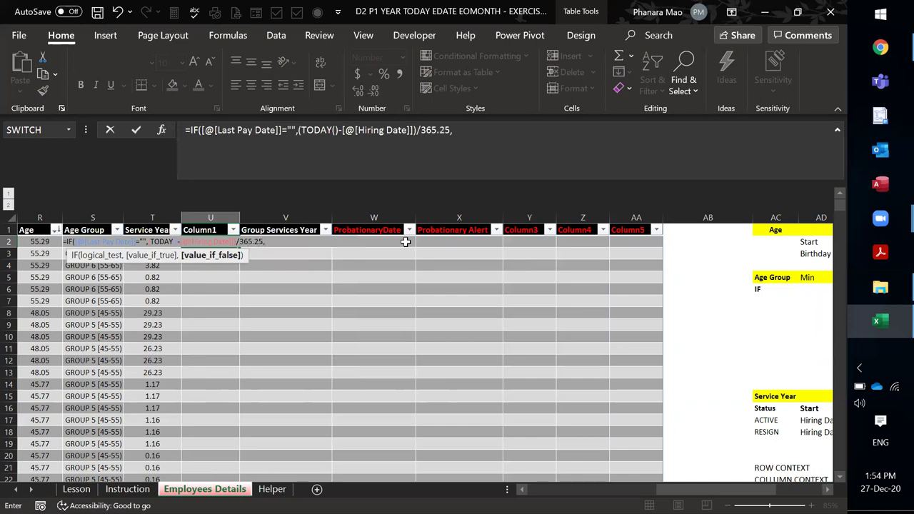
type("(")
type("[")
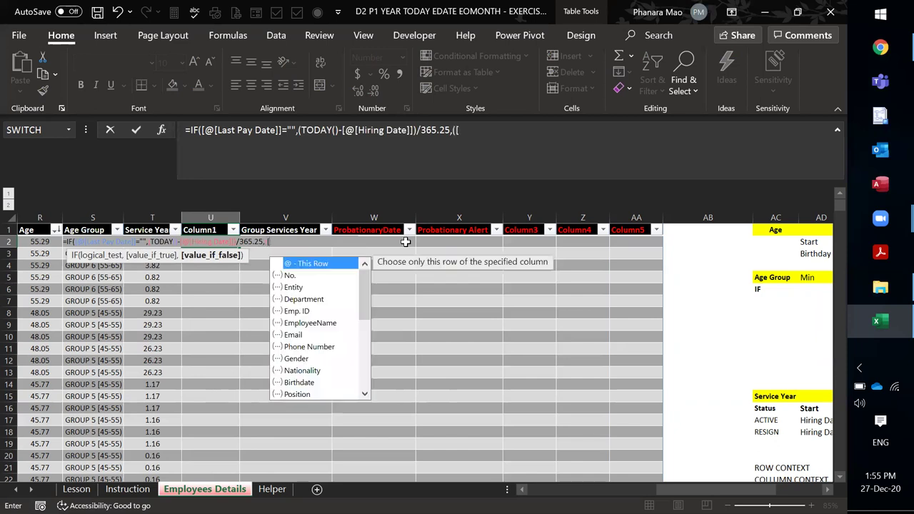
type("@[Las")
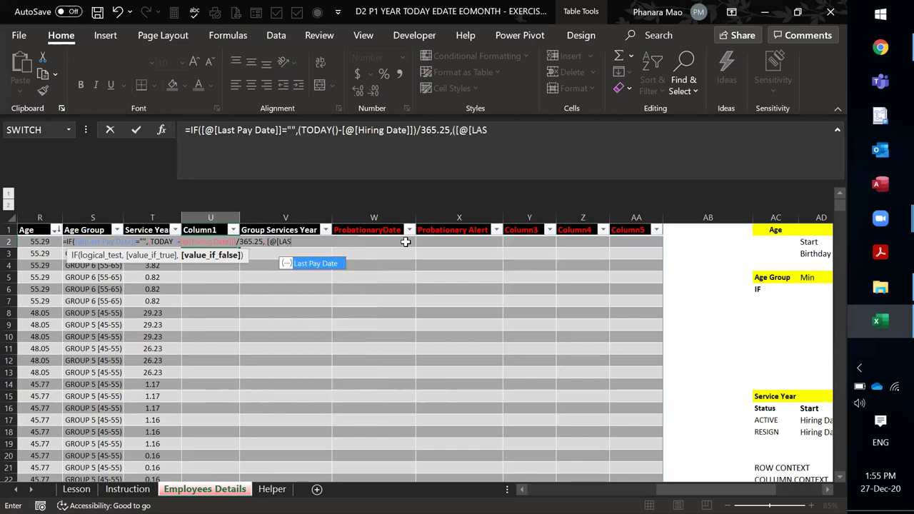
type("t Pay Date]]-")
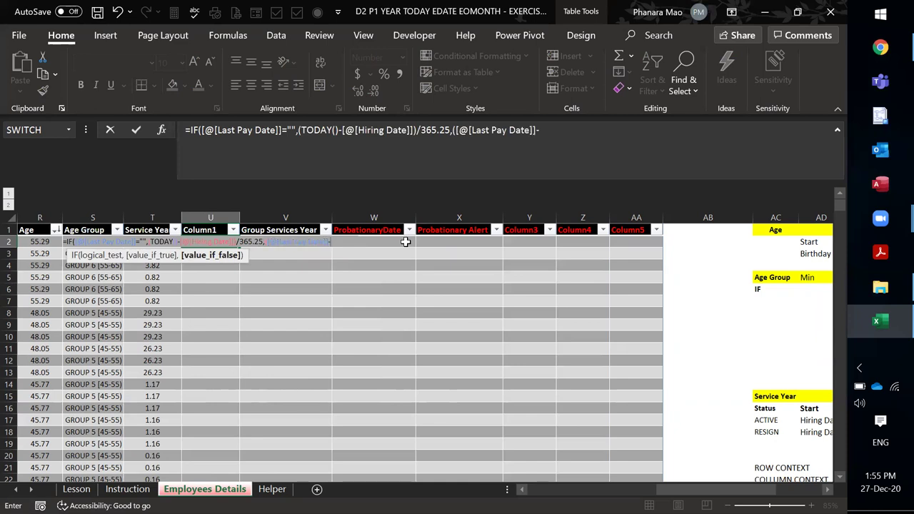
type("[")
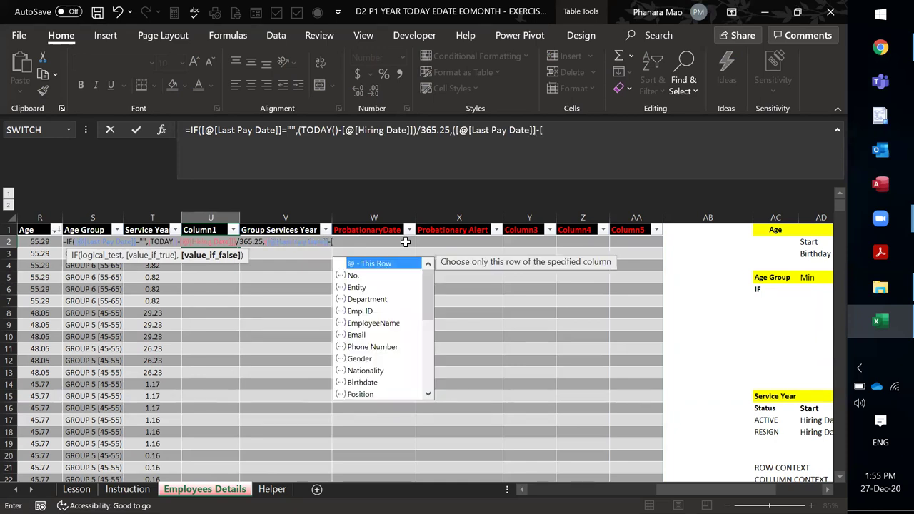
type("@H")
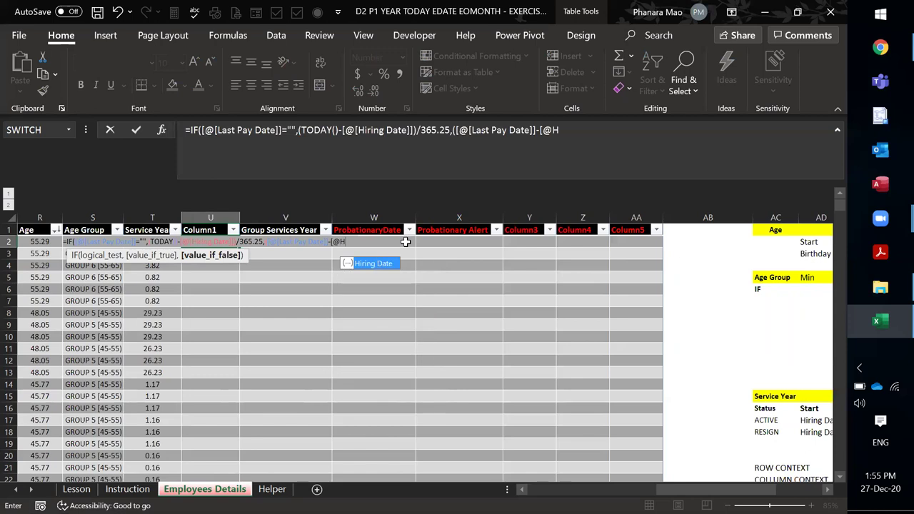
key("Tab")
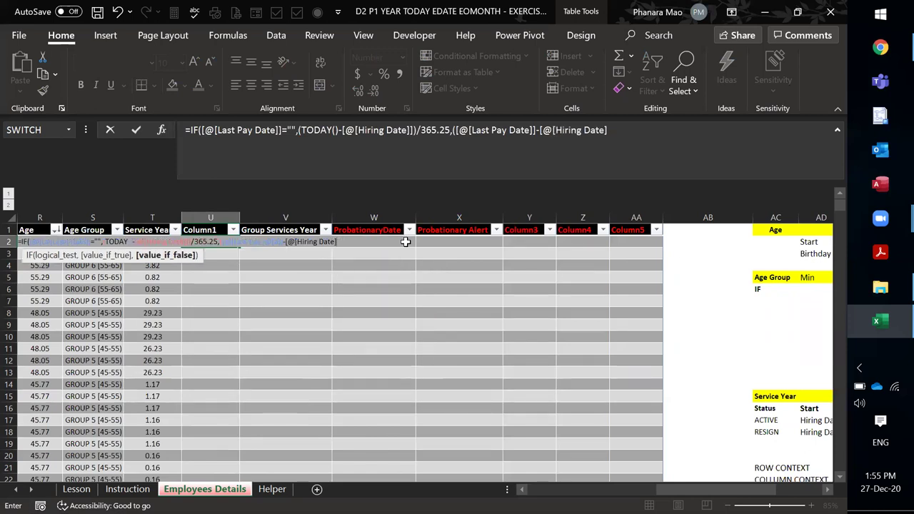
type(")")
key("BackSpace")
type("])/365.2")
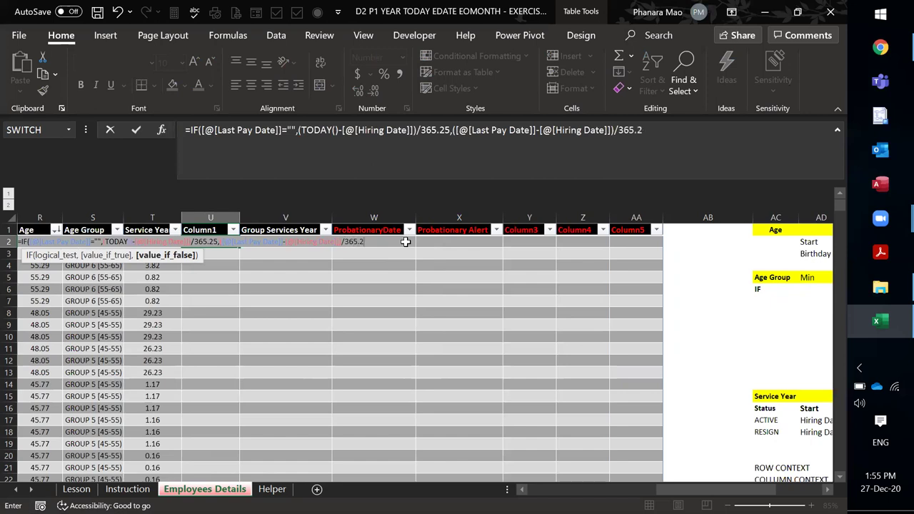
type(")")
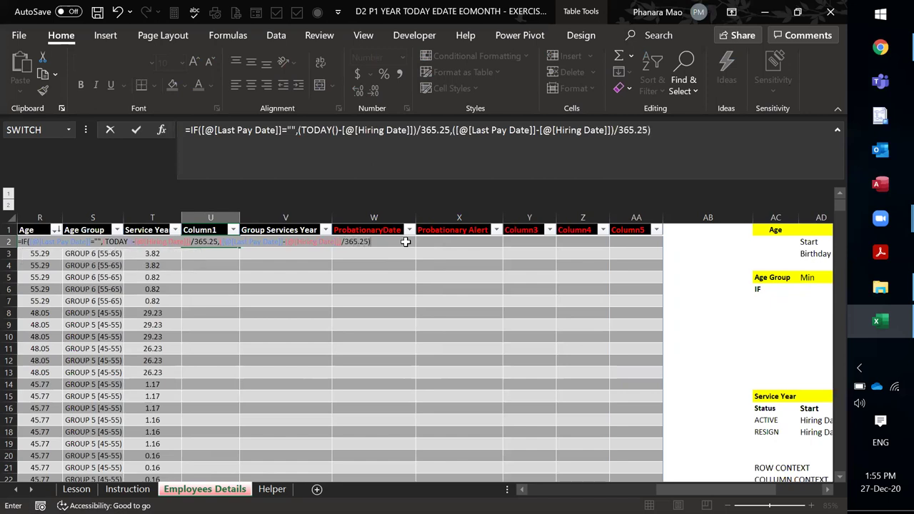
key("Return")
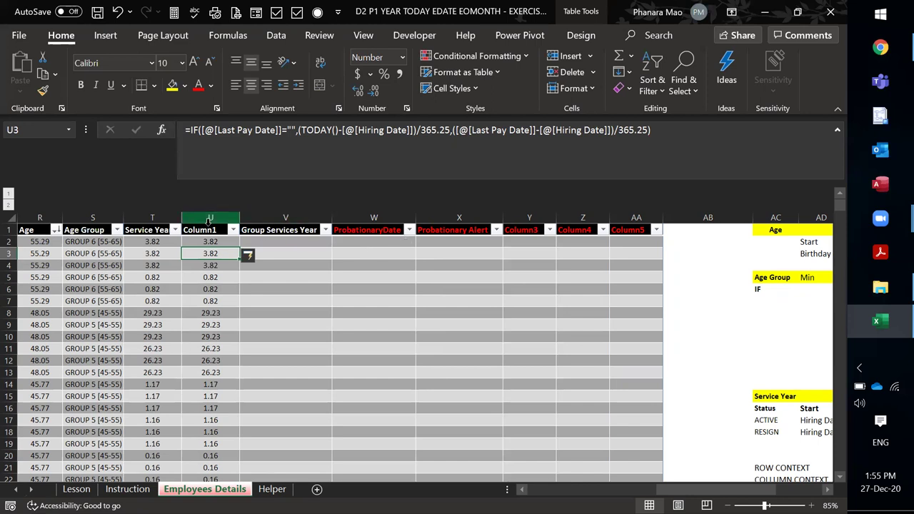
- Clear the leftover values from Column1 in the employee table
left_click(272, 301)
left_click(213, 217)
key("Delete")
left_click(287, 282)
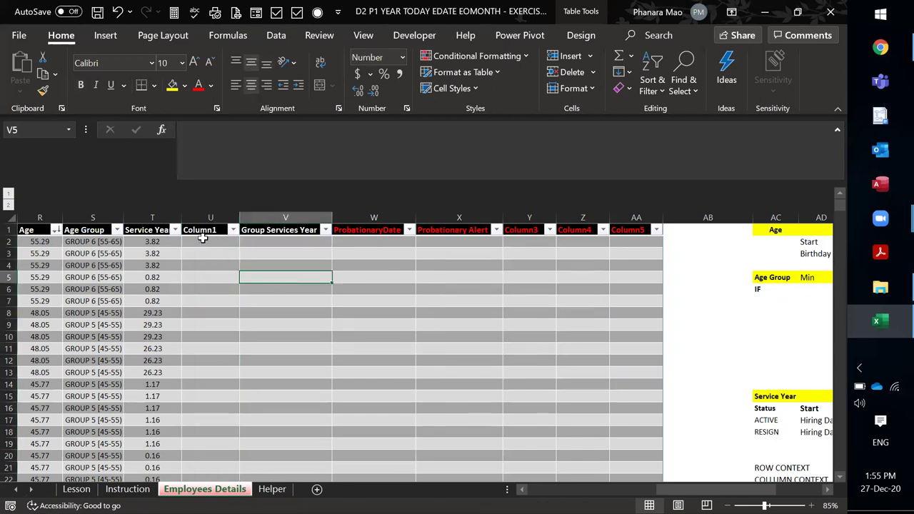
- Review the Group Services Year cells and the Service Year formula in column T
left_click(205, 242)
left_click(274, 242)
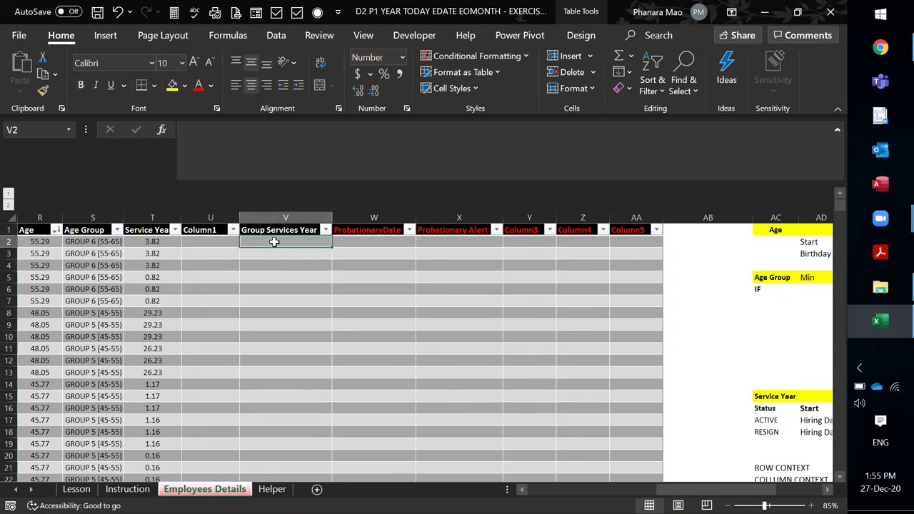
left_click(152, 243)
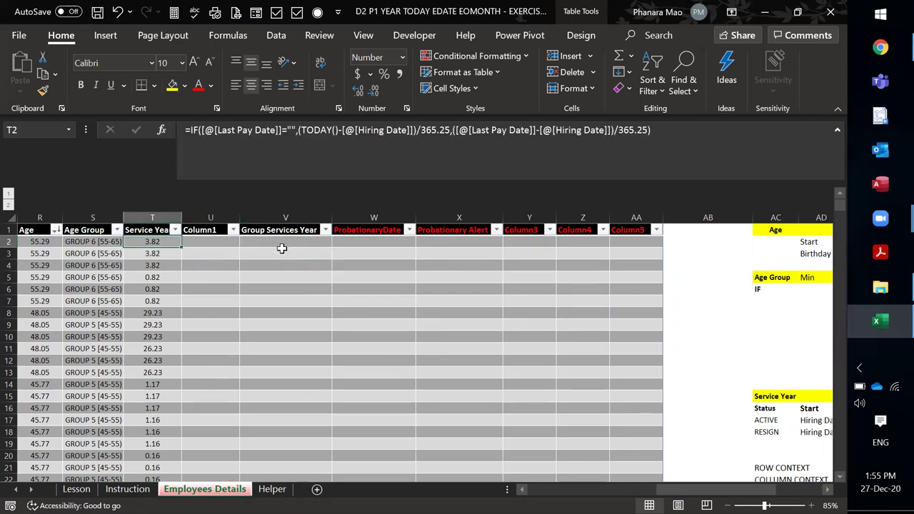
left_click(283, 245)
left_click(295, 302)
left_click(184, 319)
left_click(153, 349)
left_click(153, 384)
left_click(285, 313)
left_click(291, 245)
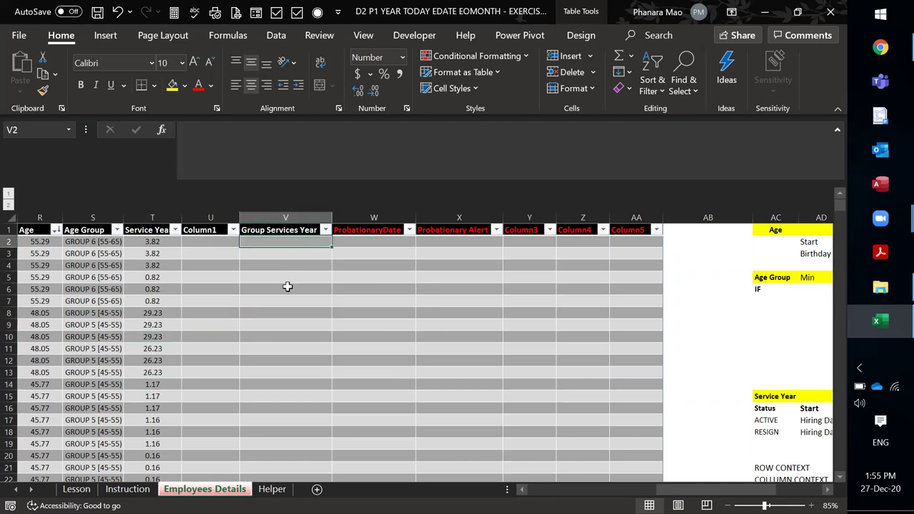
left_click(287, 289)
left_click(156, 289)
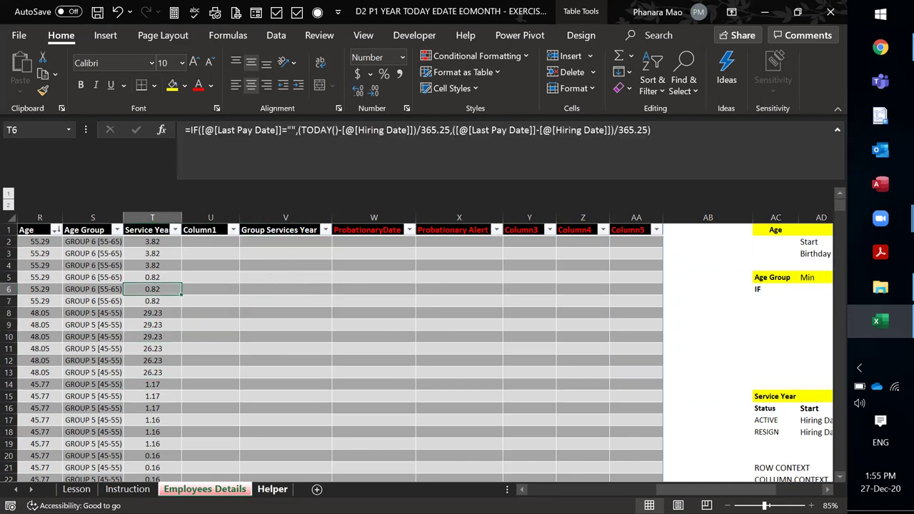
left_click(291, 323)
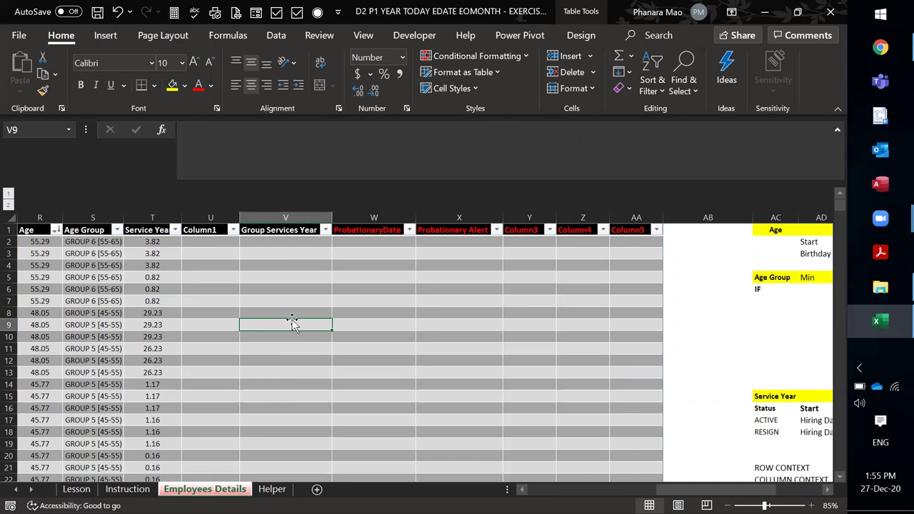
left_click(350, 276)
left_click(278, 277)
left_click(383, 276)
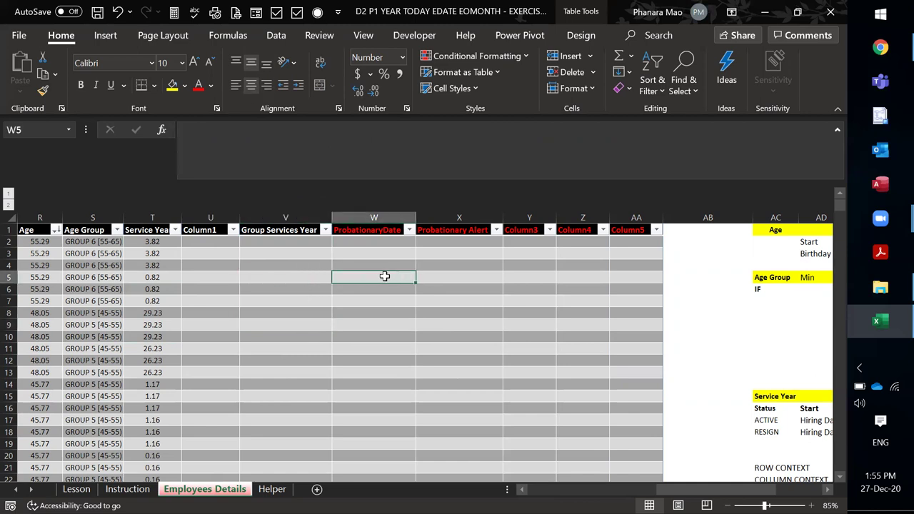
left_click(325, 277)
- Check the ProbationaryDate and Group Services Year cells, then go to the Helper sheet
left_click(344, 262)
left_click(277, 254)
left_click(279, 243)
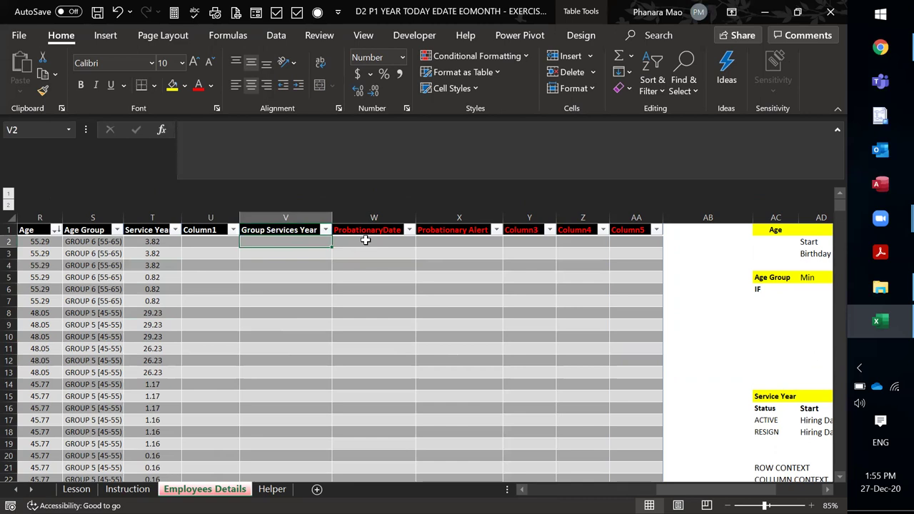
left_click(366, 241)
left_click(310, 241)
left_click(400, 249)
left_click(261, 258)
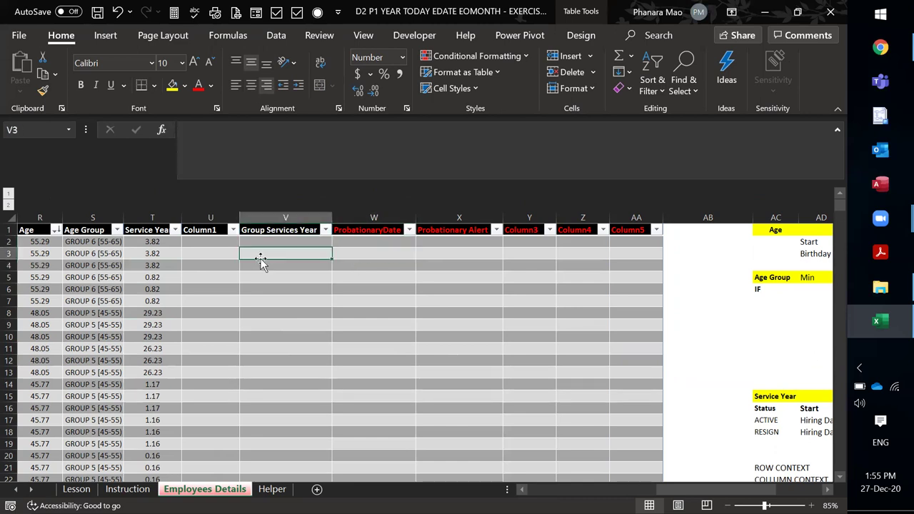
left_click(372, 276)
left_click(307, 243)
left_click(311, 278)
left_click(273, 251)
left_click(267, 284)
left_click(279, 272)
left_click(272, 306)
left_click(276, 262)
left_click(289, 243)
left_click(296, 254)
left_click(298, 243)
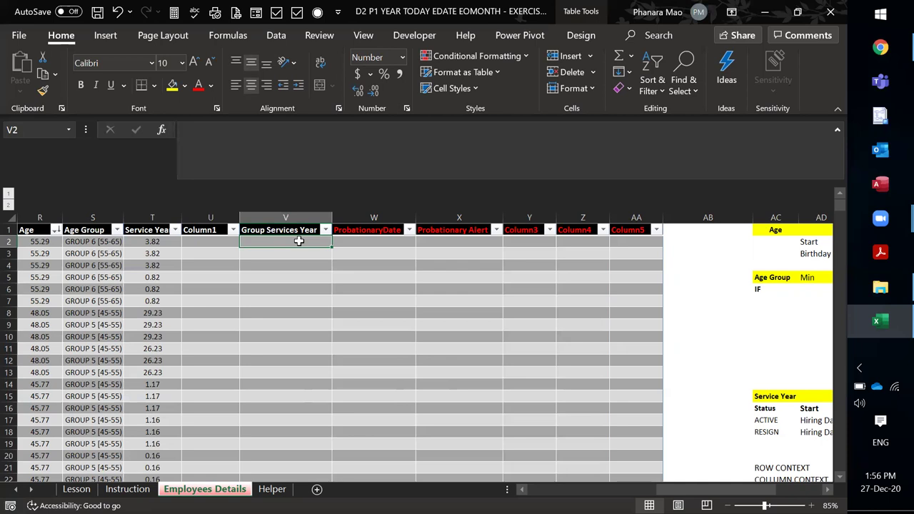
left_click(363, 261)
left_click(306, 266)
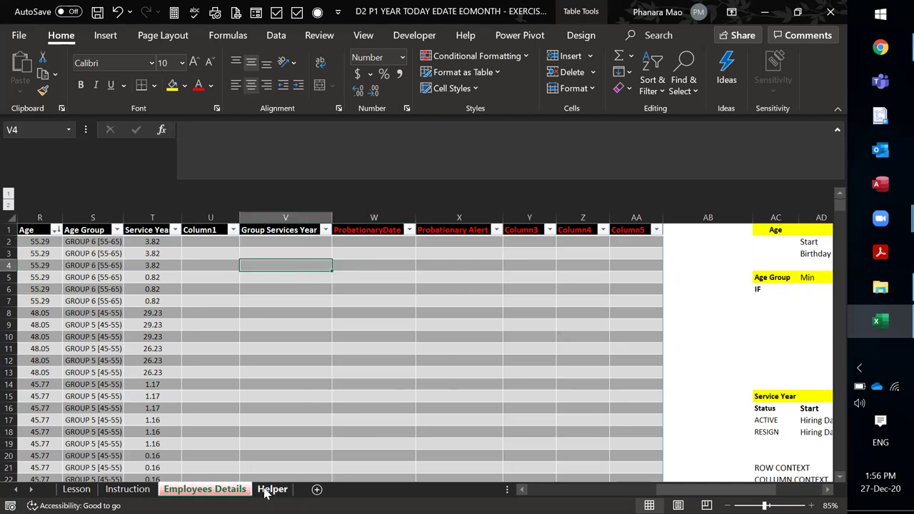
left_click(272, 489)
- Scroll down and examine the GROUP D name cell in the Helper group table
left_click(362, 361)
scroll(363, 361, "down", 1)
left_click(353, 358)
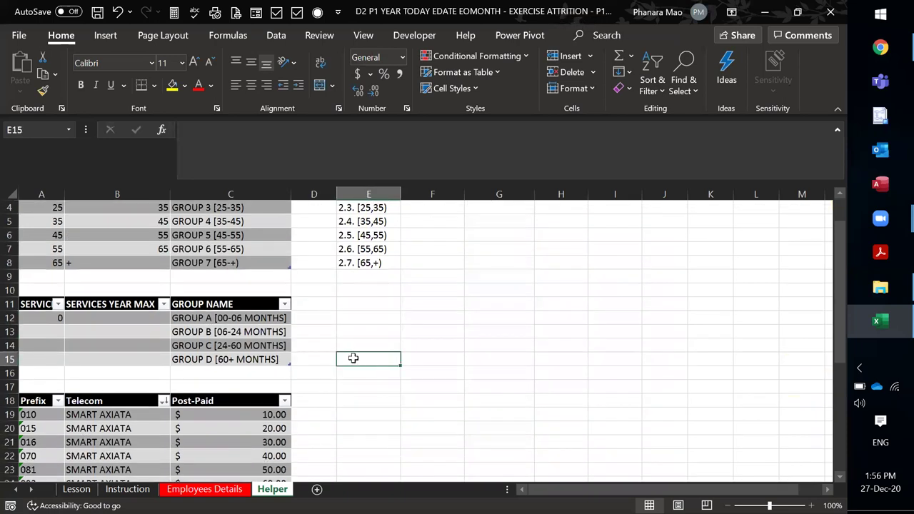
left_click(426, 307)
left_click(241, 359)
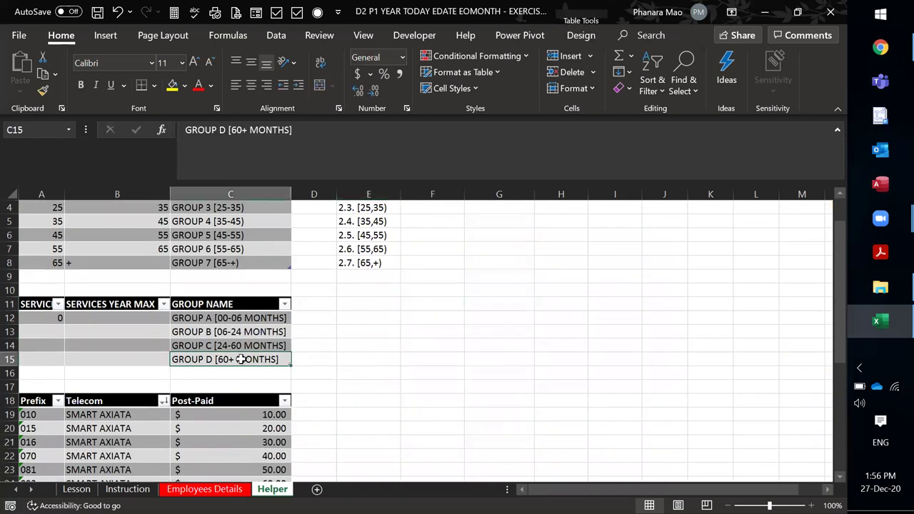
left_click(333, 359)
left_click(254, 361)
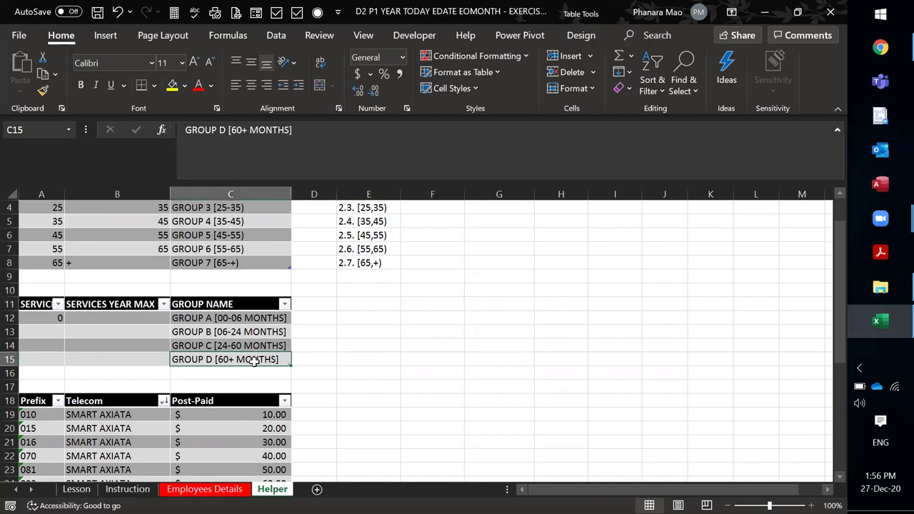
left_click(409, 357)
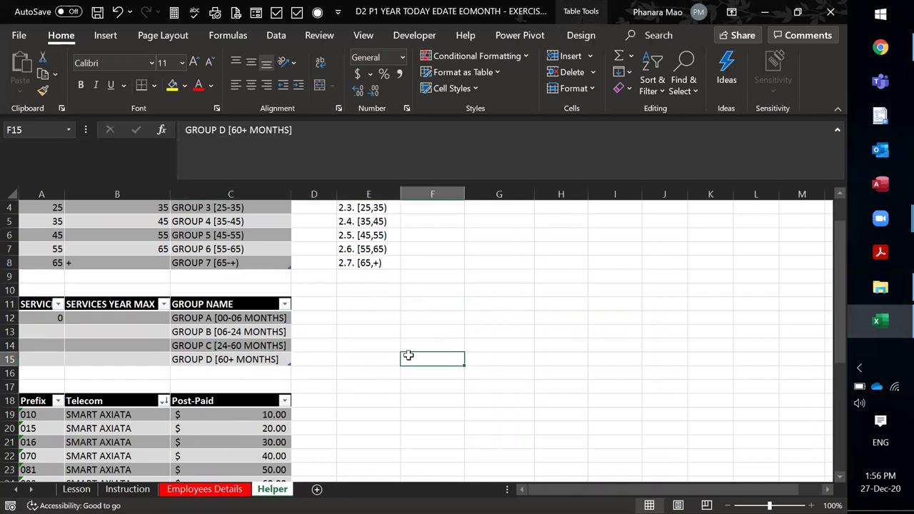
left_click(228, 373)
left_click(209, 359)
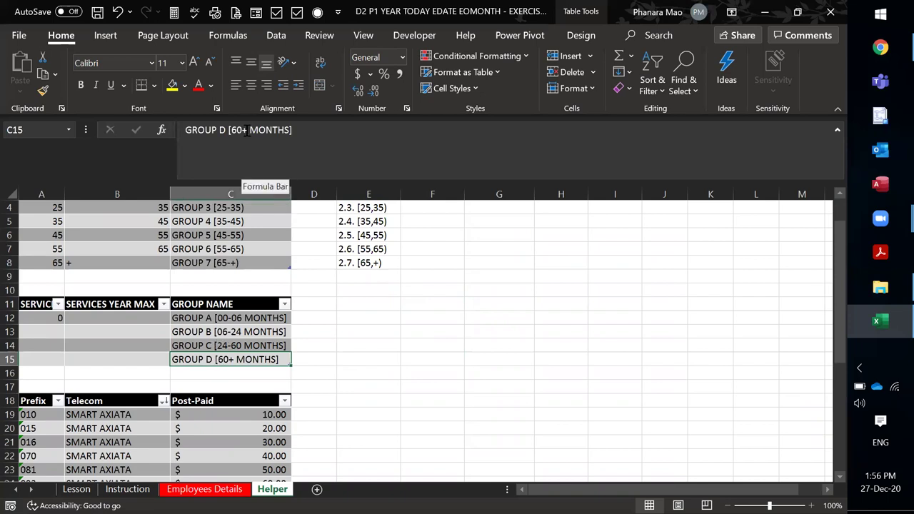
left_click(411, 328)
- Rename GROUP D to GROUP D [60-120 MONTHS)
left_click(230, 360)
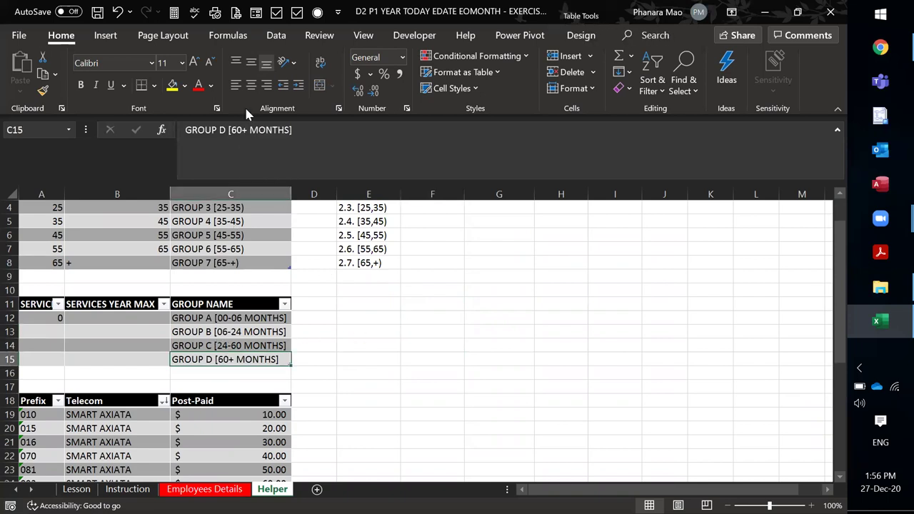
left_click(289, 130)
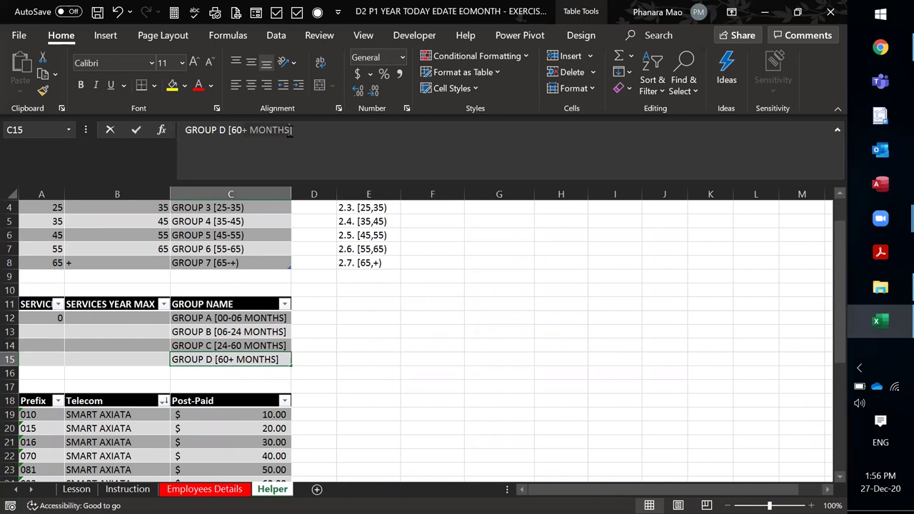
key("BackSpace")
key("BackSpace")
key("BackSpace")
type("-120]")
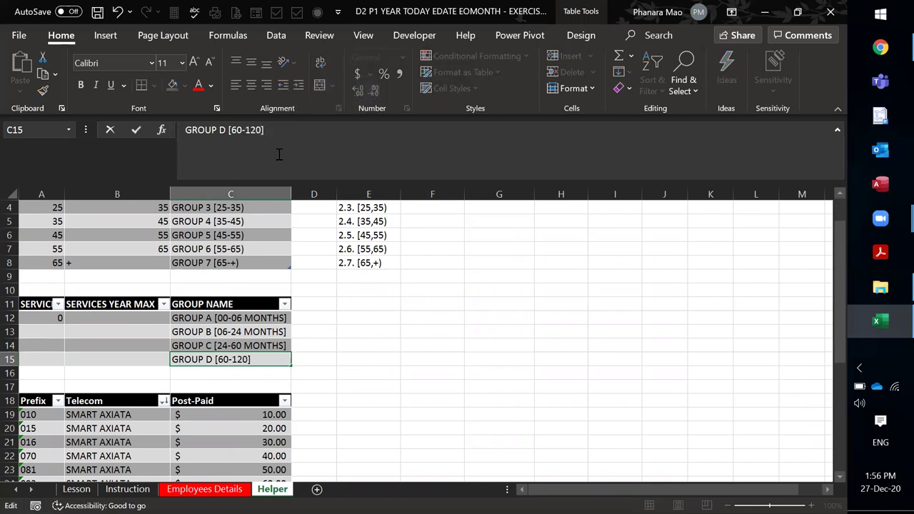
type("mONTH")
key("BackSpace")
key("BackSpace")
key("BackSpace")
key("BackSpace")
type("m")
key("BackSpace")
type("MONTHS")
key("BackSpace")
type(")")
key("Return")
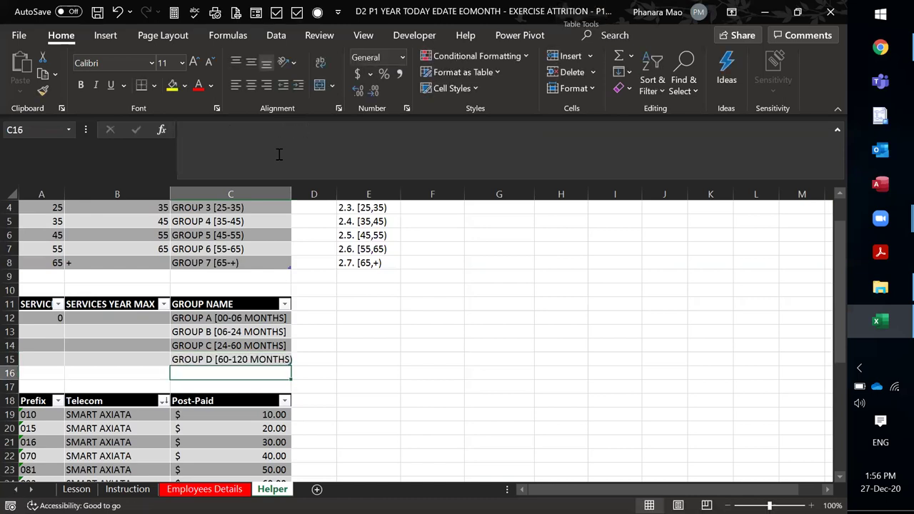
- End the GROUP C, B and A names with ')' and autofit the GROUP NAME column
left_click(264, 340)
left_click(350, 141)
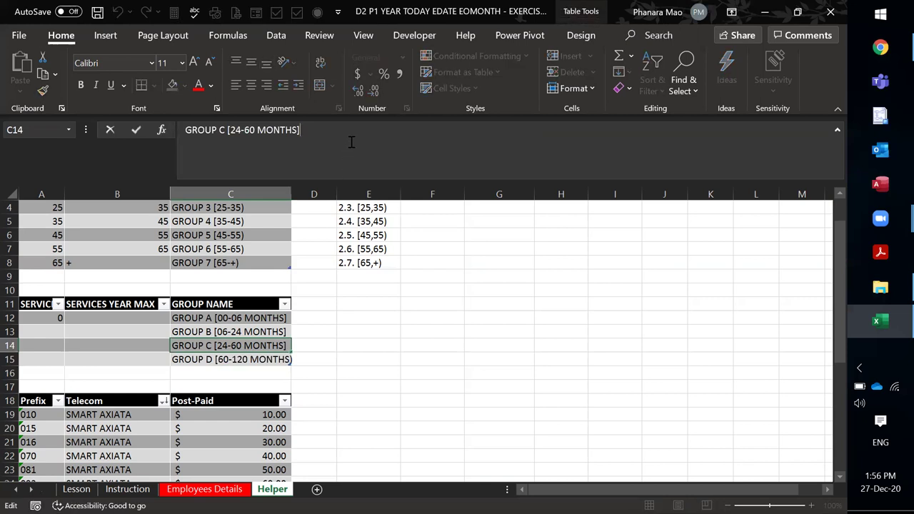
key("Return")
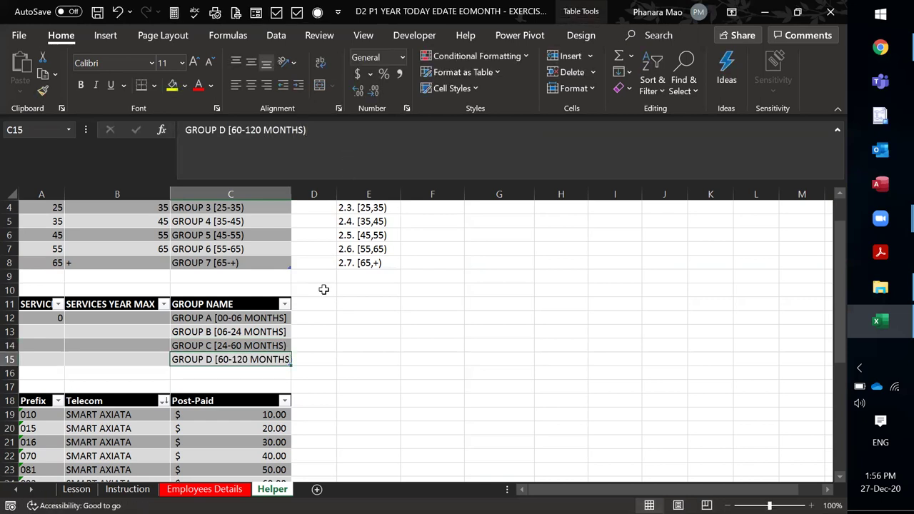
left_click(266, 331)
left_click(357, 143)
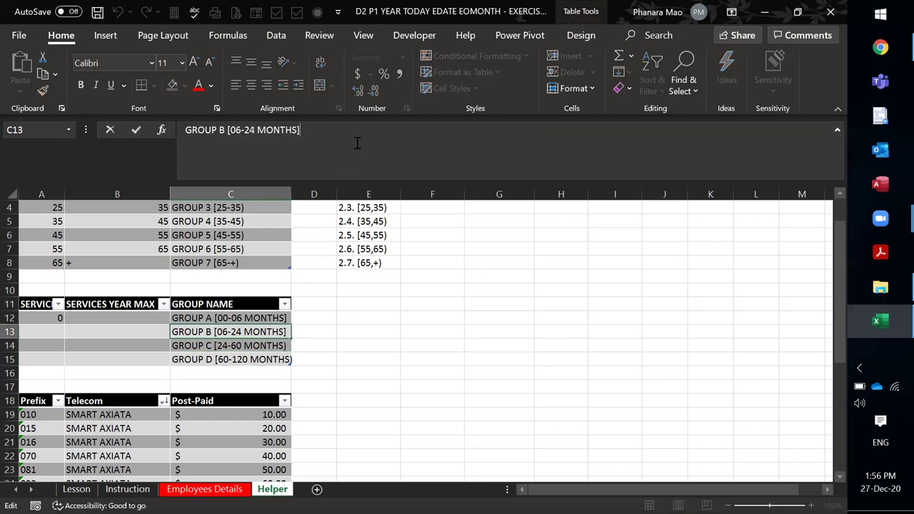
key("Return")
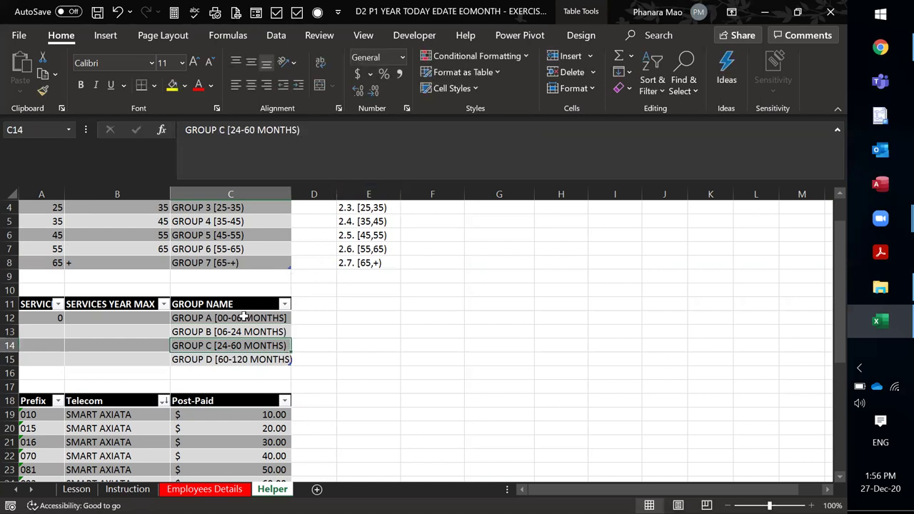
left_click(244, 318)
left_click(323, 132)
key("BackSpace")
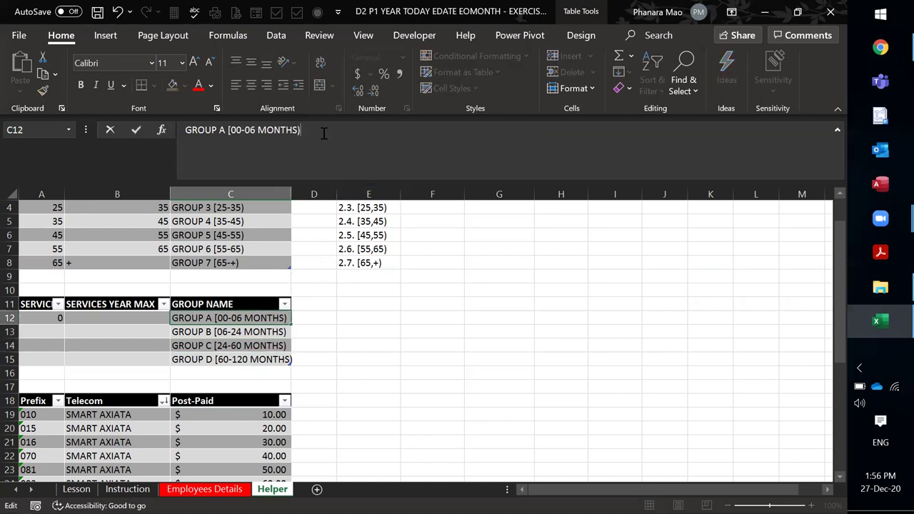
key("Return")
double_click(291, 194)
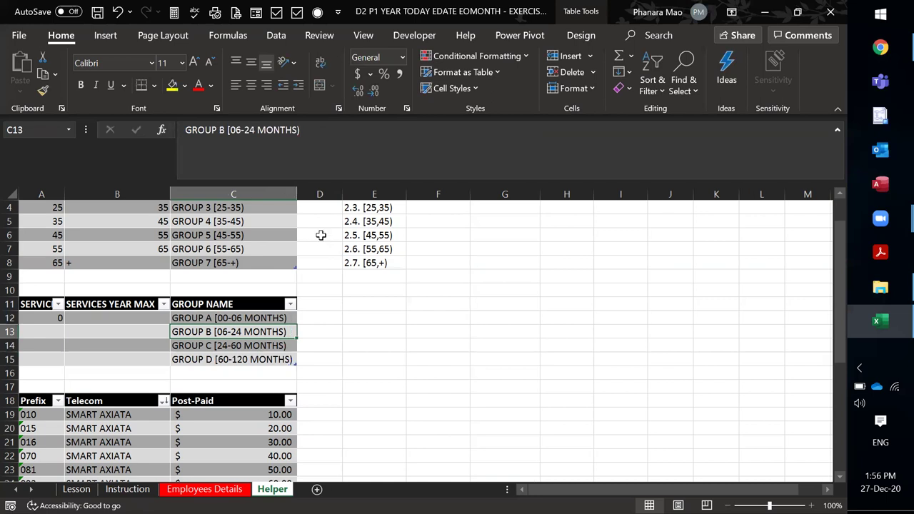
left_click(370, 318)
- Enter GROUP E [120 MONTHS+) in C16, below GROUP D
left_click(367, 357)
left_click(219, 372)
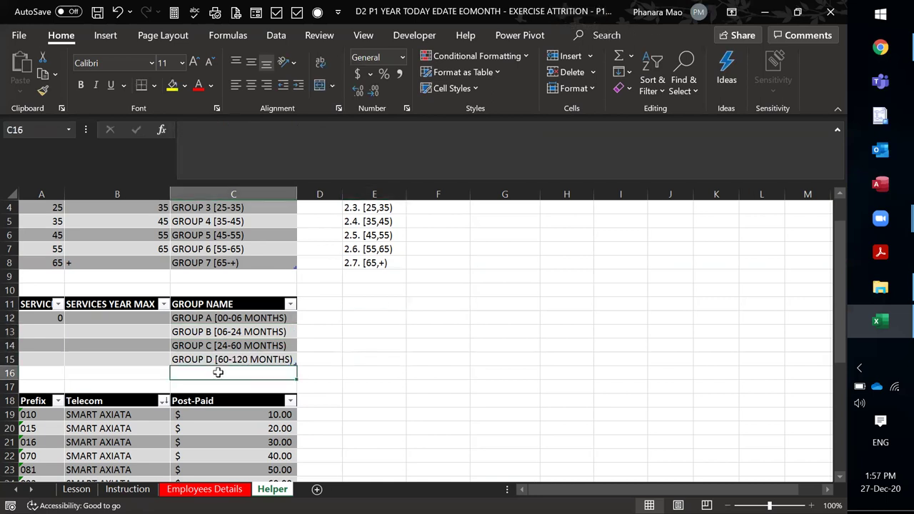
type("GROUP E")
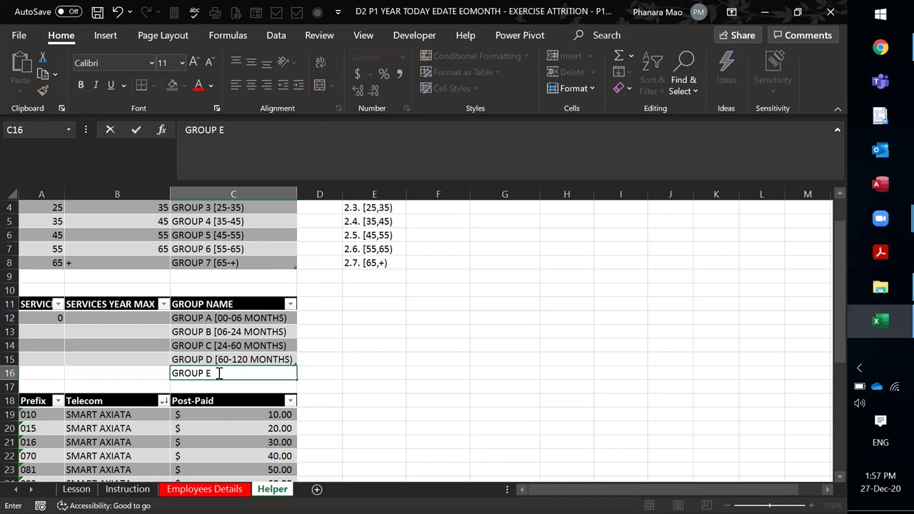
type("12NTH+")
double_click(251, 372)
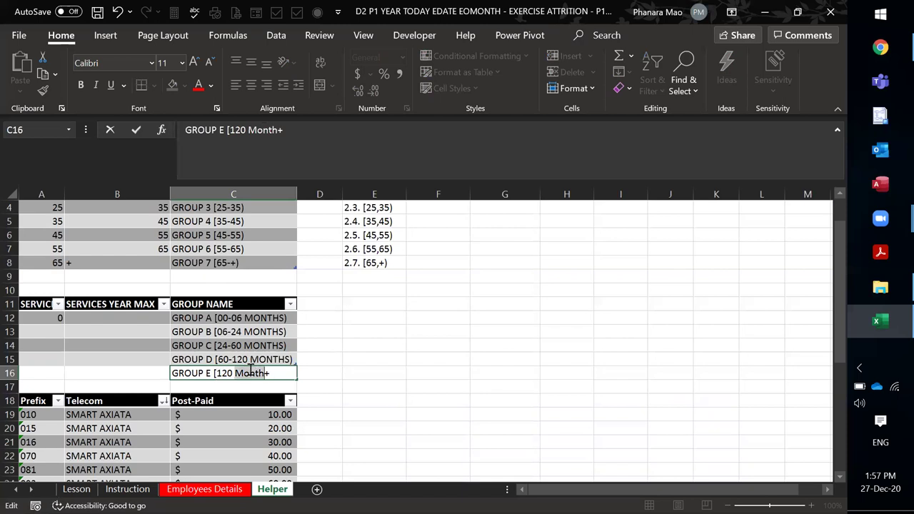
type("MONTHS")
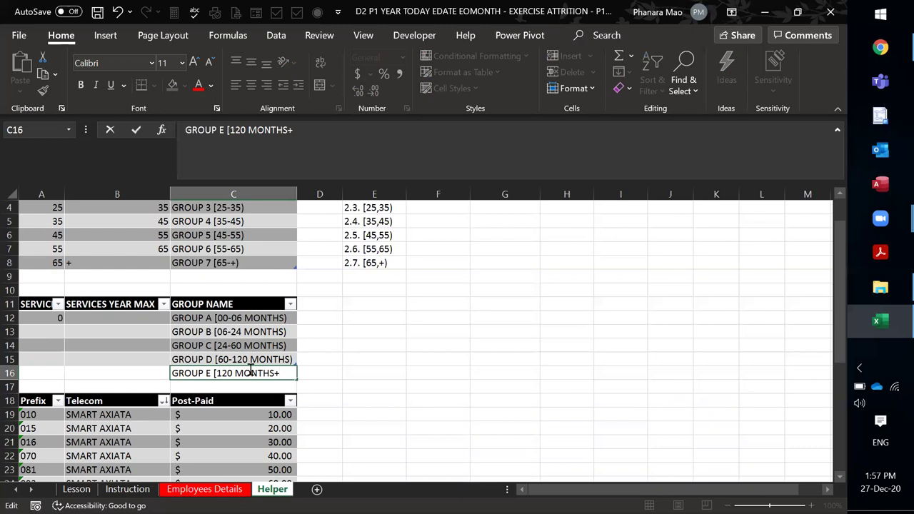
type(")")
key("Return")
- Select various cells around the service-group table
left_click(380, 345)
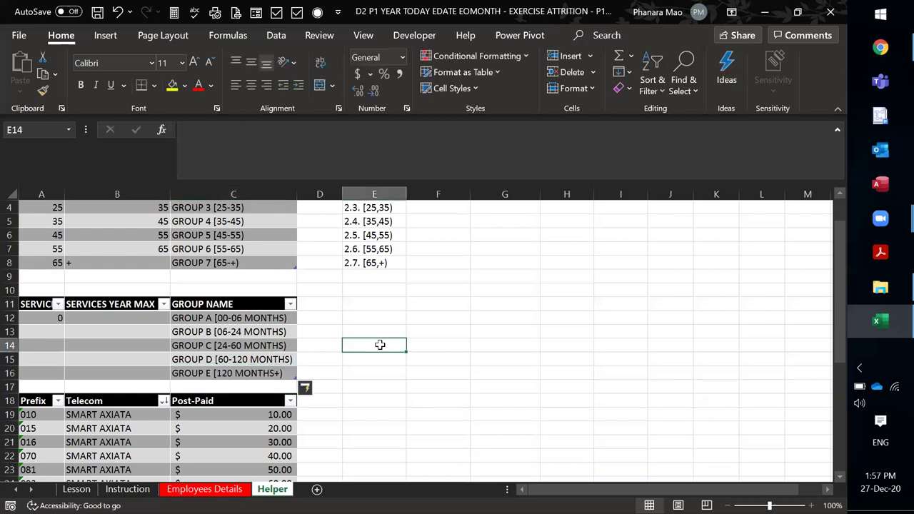
left_click(361, 303)
left_click(333, 317)
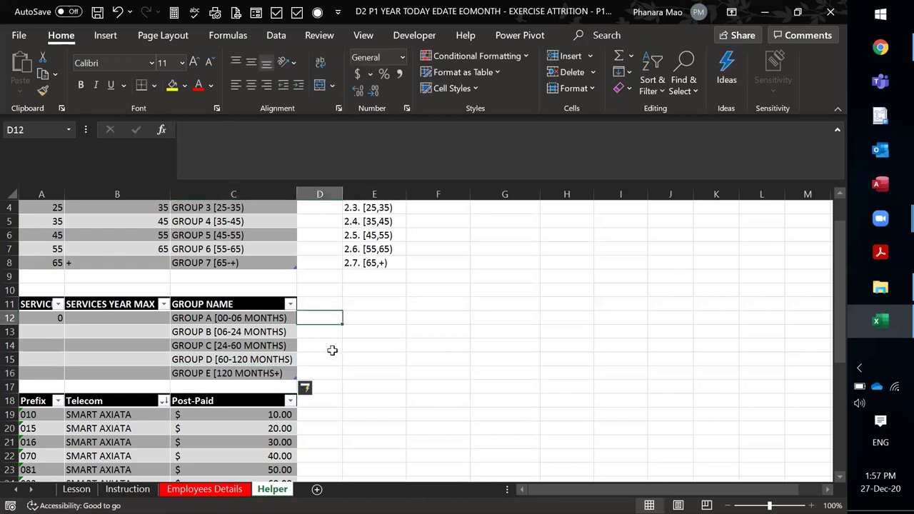
left_click(270, 358)
left_click(335, 330)
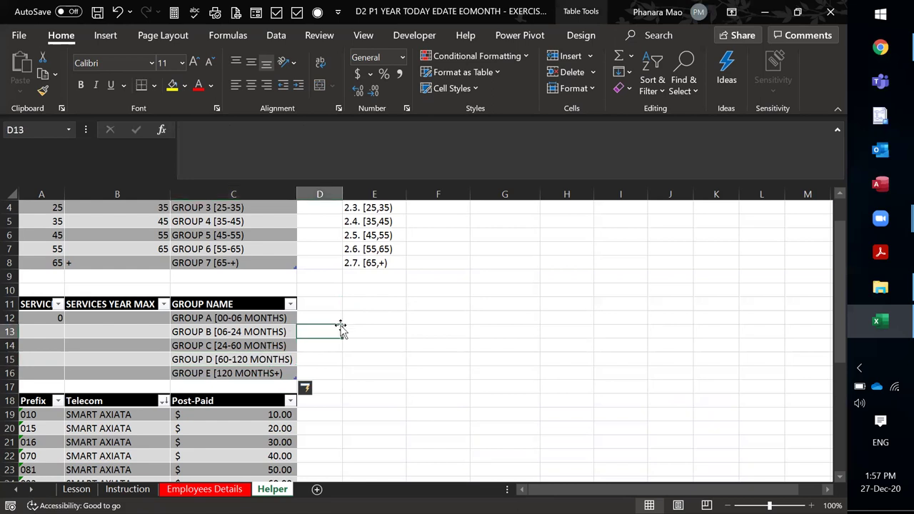
left_click(155, 348)
left_click(114, 332)
- Add MONTH and YEAR headers in D11:E11 with 6 months for Group A
left_click(230, 331)
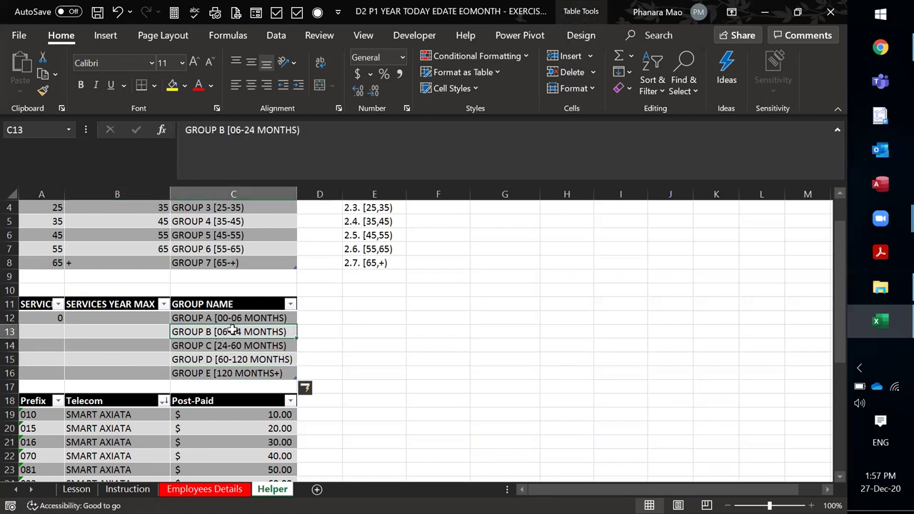
left_click(323, 318)
left_click(309, 304)
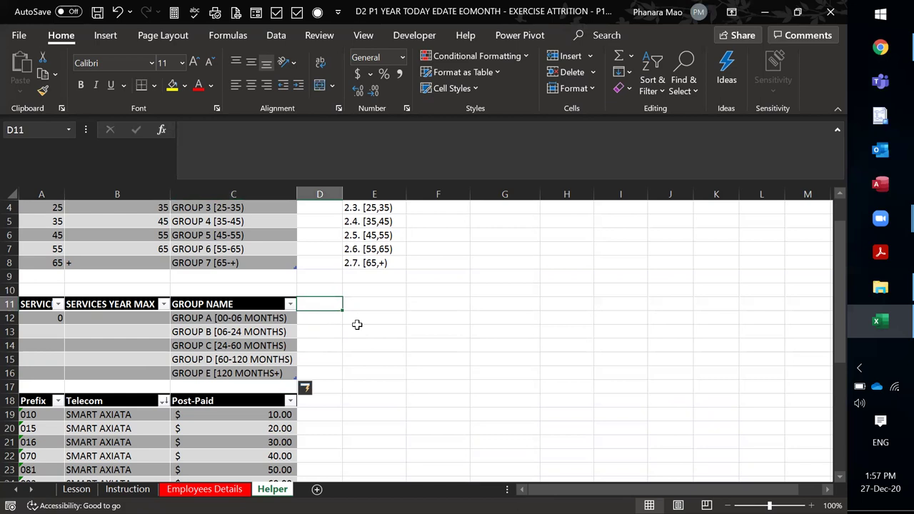
type("MONTH")
key("Return")
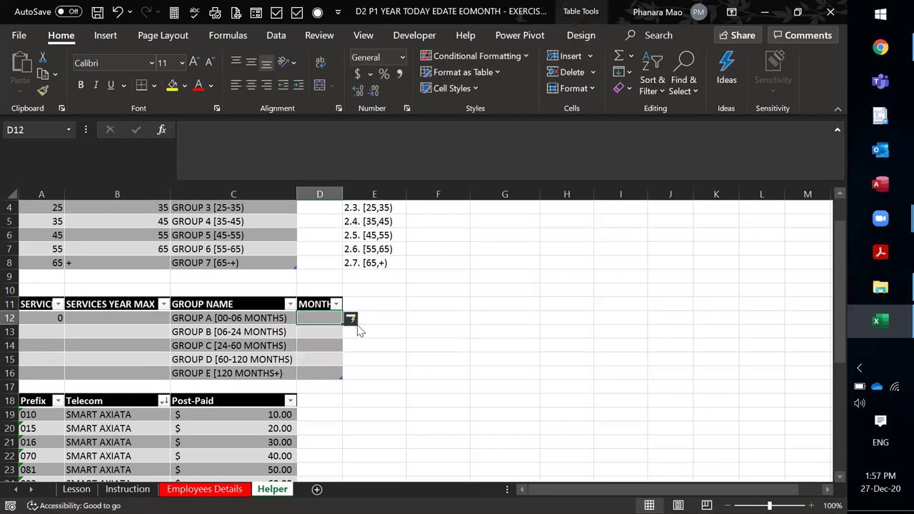
type("6")
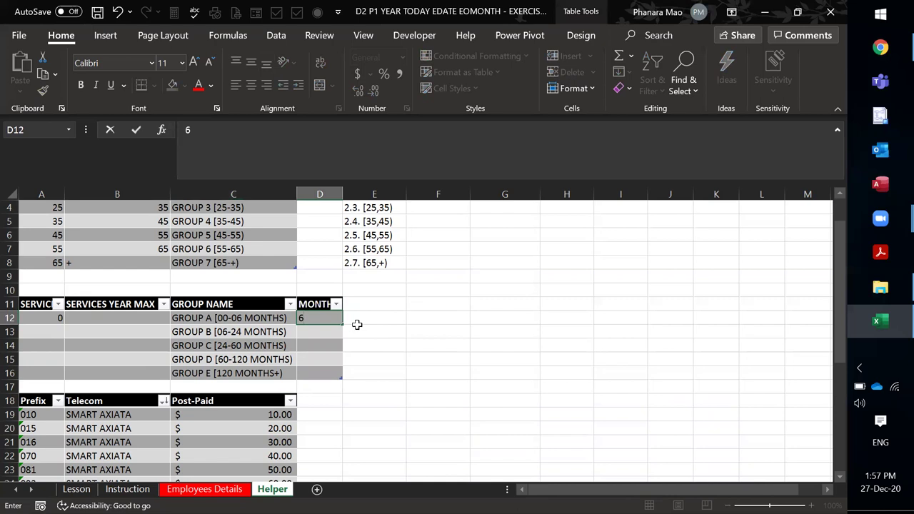
key("Right")
key("Up")
type("y")
key("BackSpace")
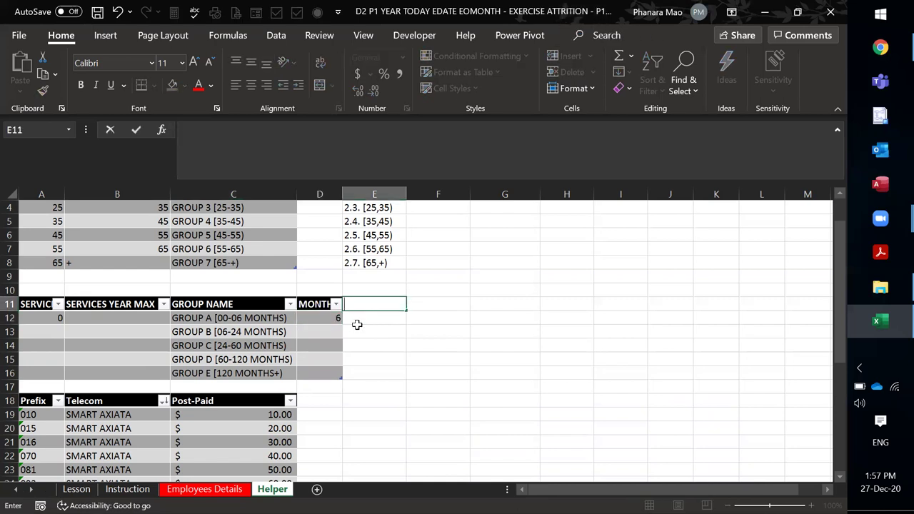
type("YEAR")
key("Return")
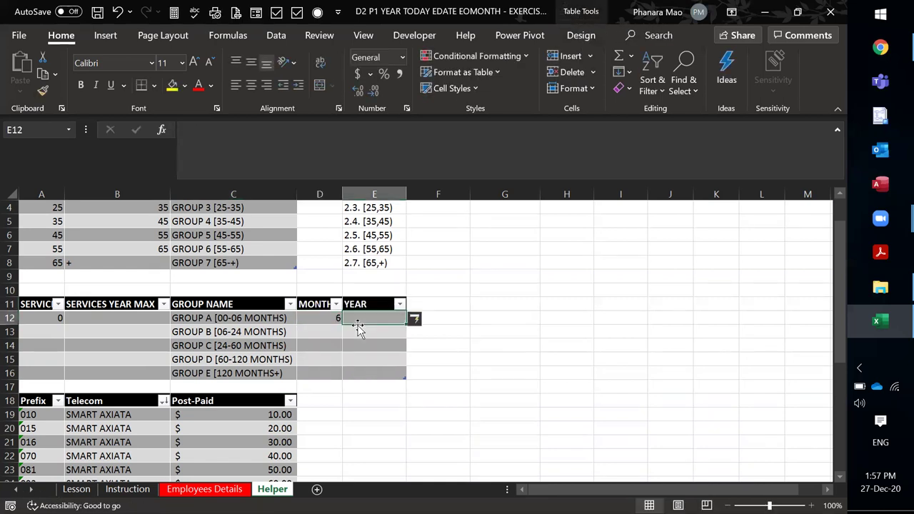
type("=")
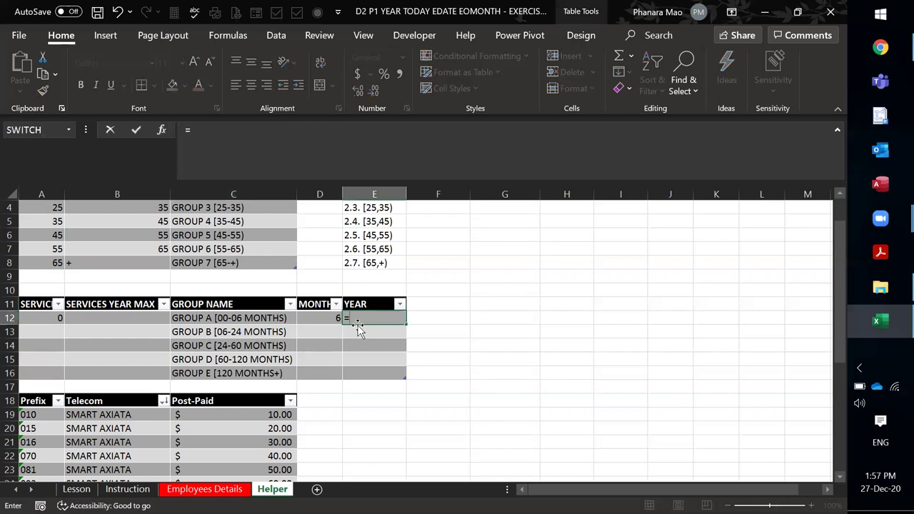
key("Left")
type("/12")
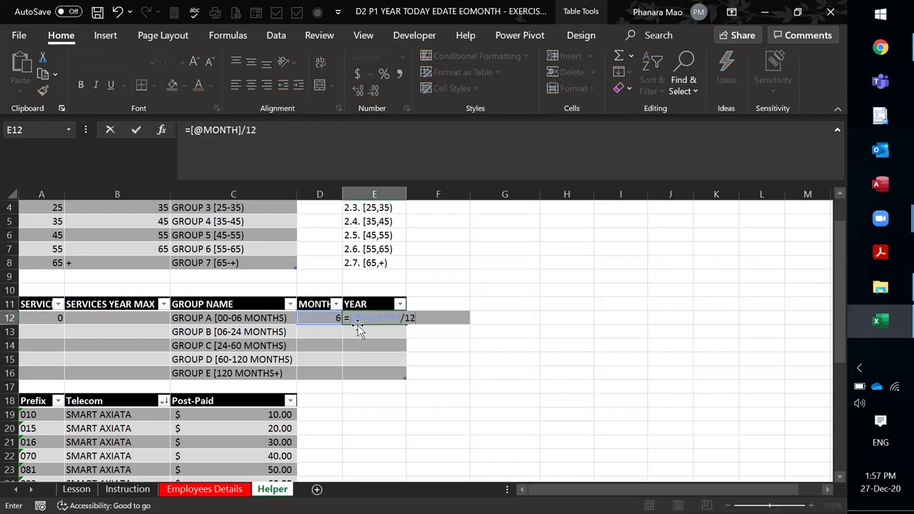
key("Return")
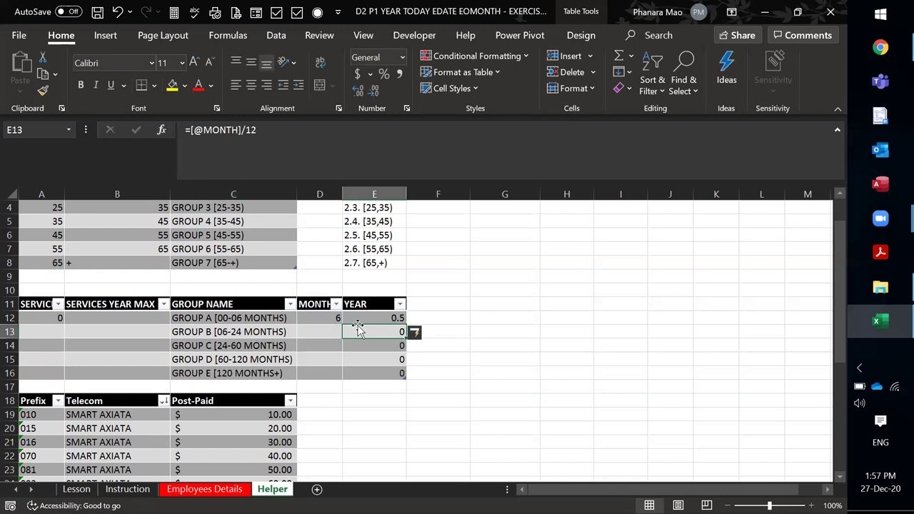
key("Left")
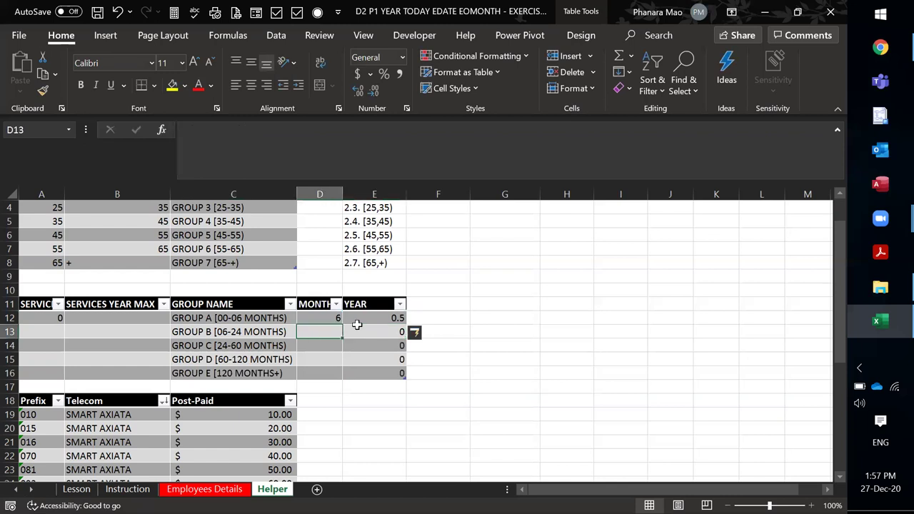
type("24")
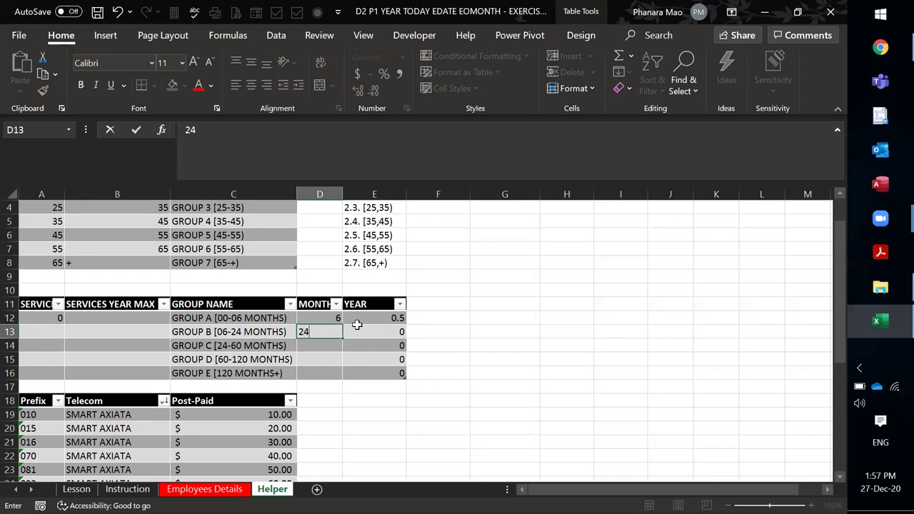
key("Return")
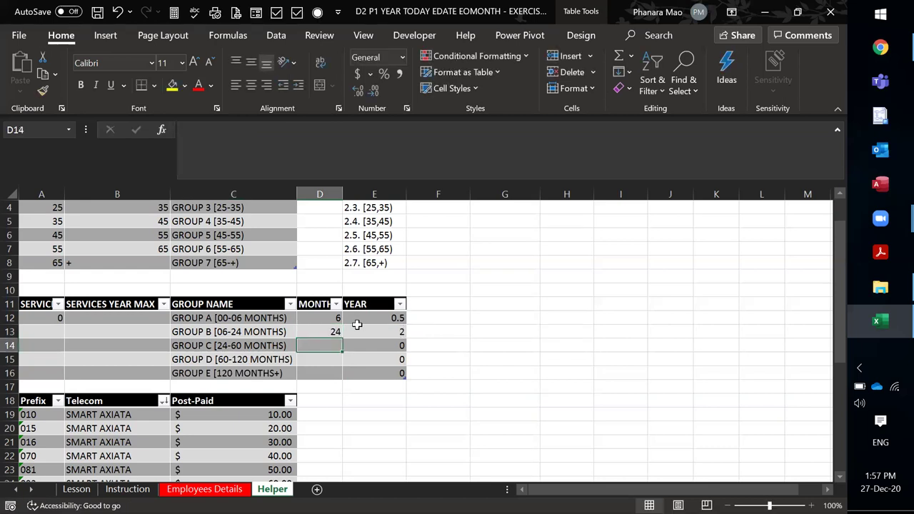
type("60")
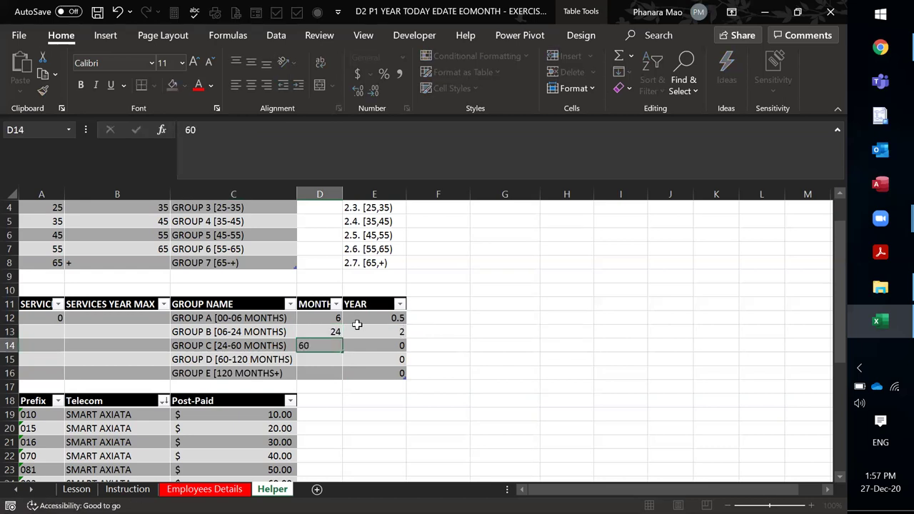
key("Return")
type("120")
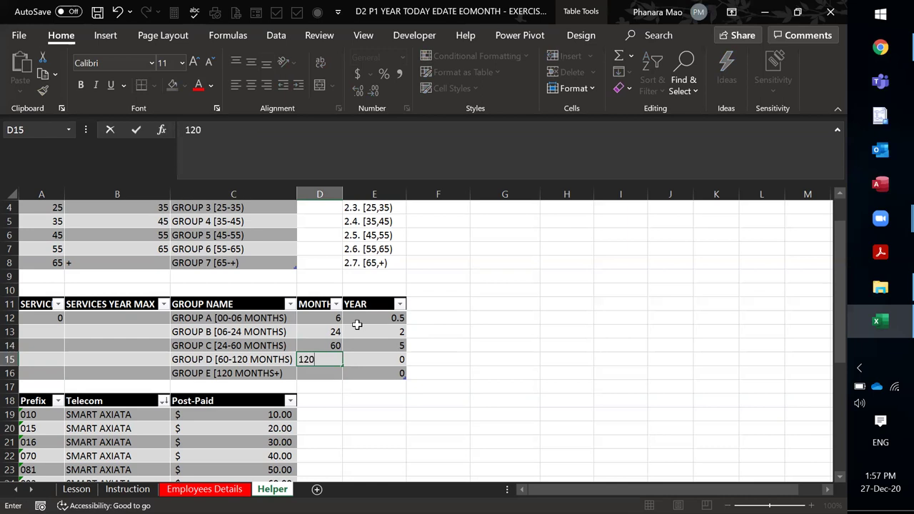
key("Return")
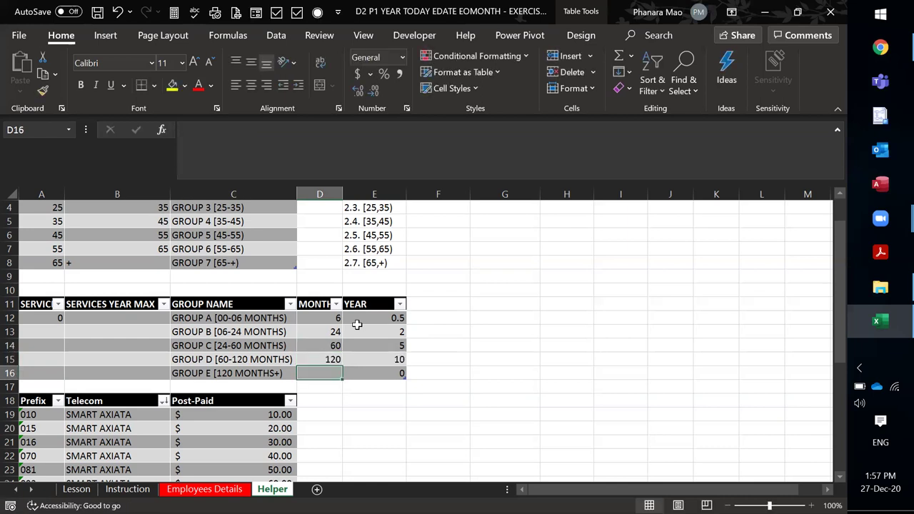
- Paste the group year values 0.5, 2, 5, 10 from E12:E15 into SERVICES YEAR MAX B12:B15 as values
left_click(358, 324)
left_click(492, 317)
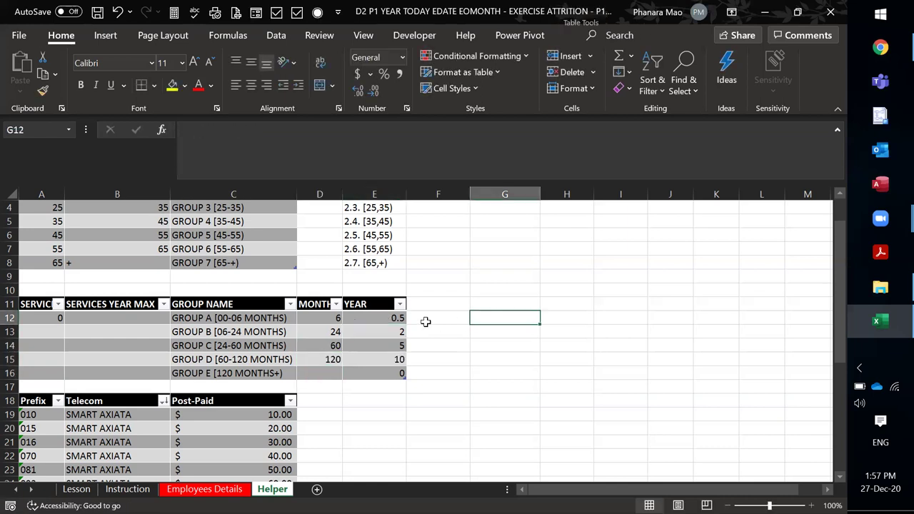
left_click_drag(379, 319, 381, 361)
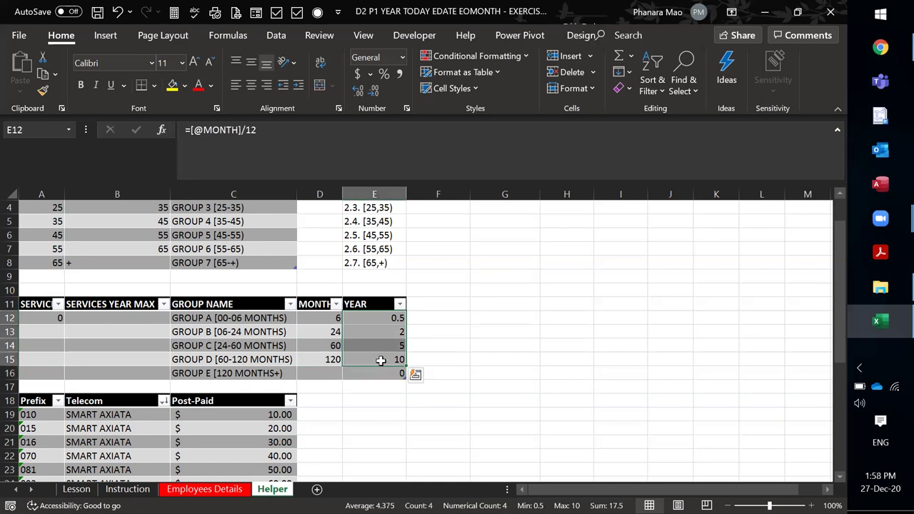
key("ctrl+c")
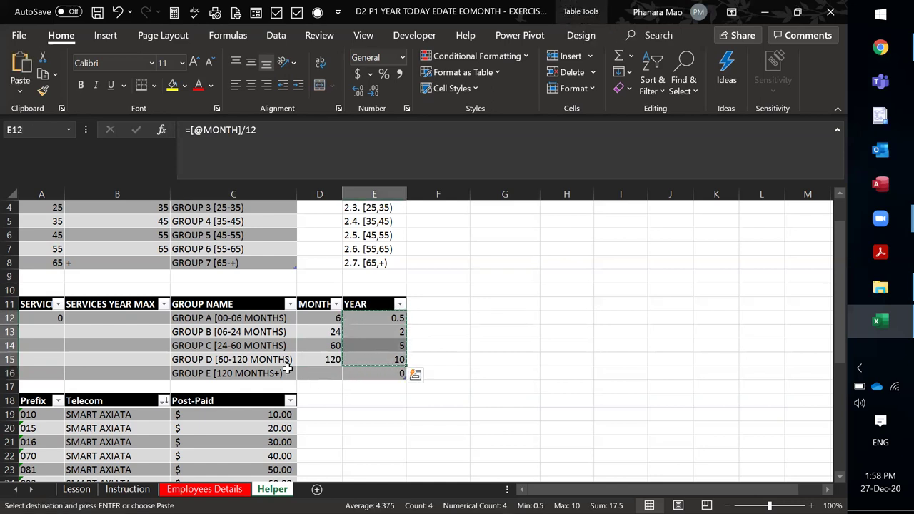
left_click(93, 318)
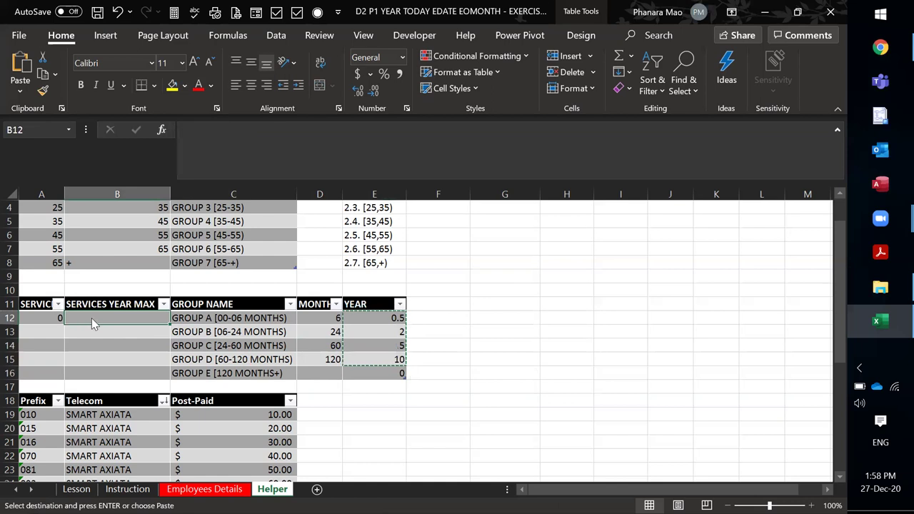
right_click(91, 318)
left_click(147, 155)
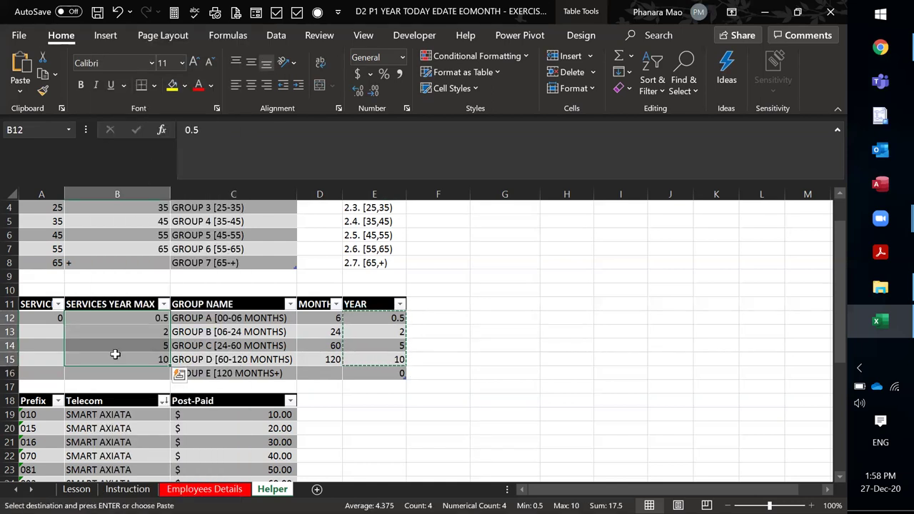
left_click(117, 357)
- Paste the same year values into the minimum-years cells A13:A16 and save the workbook
left_click(42, 331)
right_click(52, 331)
left_click(116, 175)
left_click(431, 318)
left_click(435, 301)
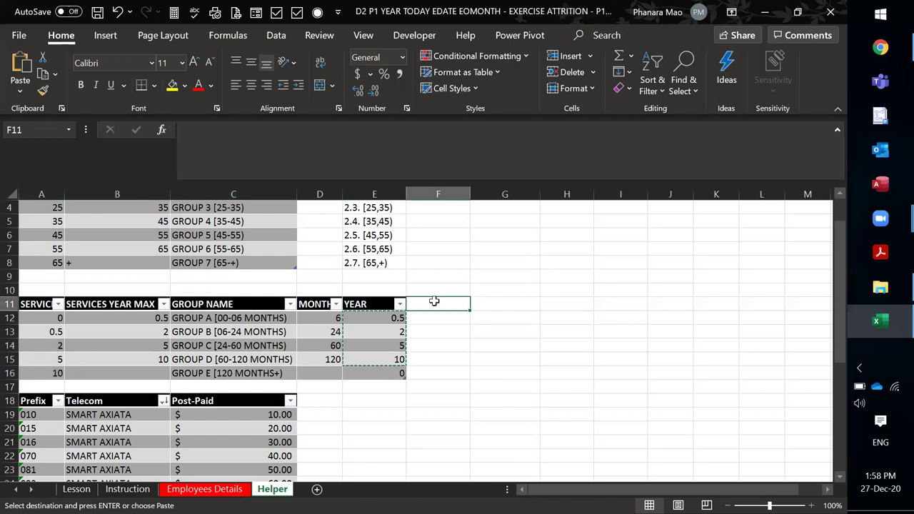
key("ctrl+s")
left_click(439, 360)
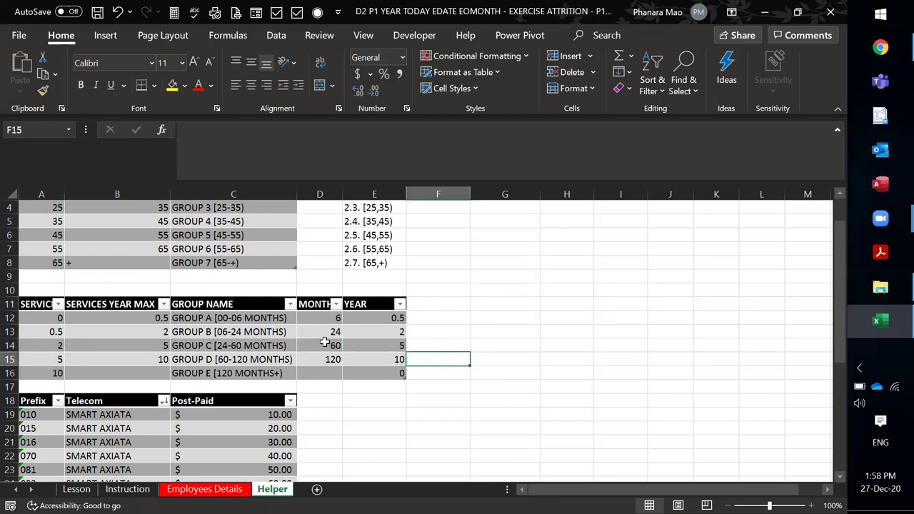
left_click(325, 344)
- Check the 0 starting minimum in the service-year table and save again
double_click(35, 319)
left_click(75, 321)
left_click(45, 353)
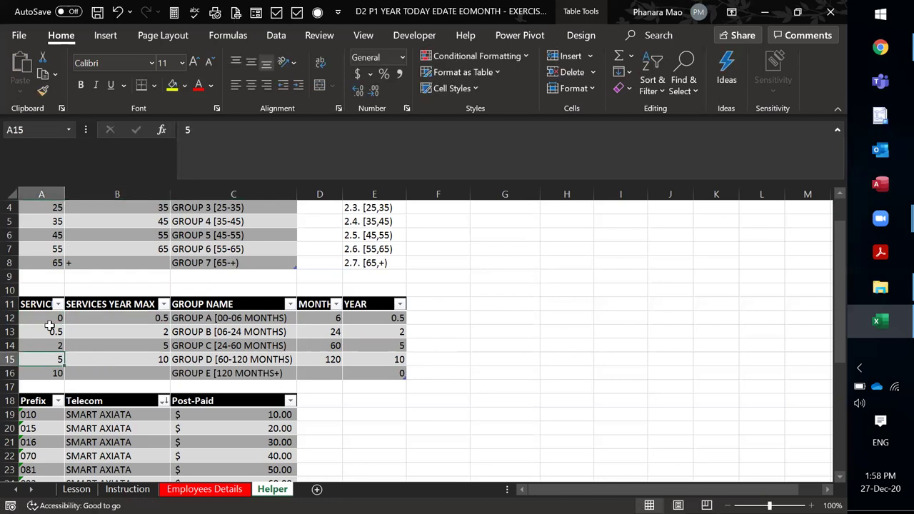
left_click(41, 320)
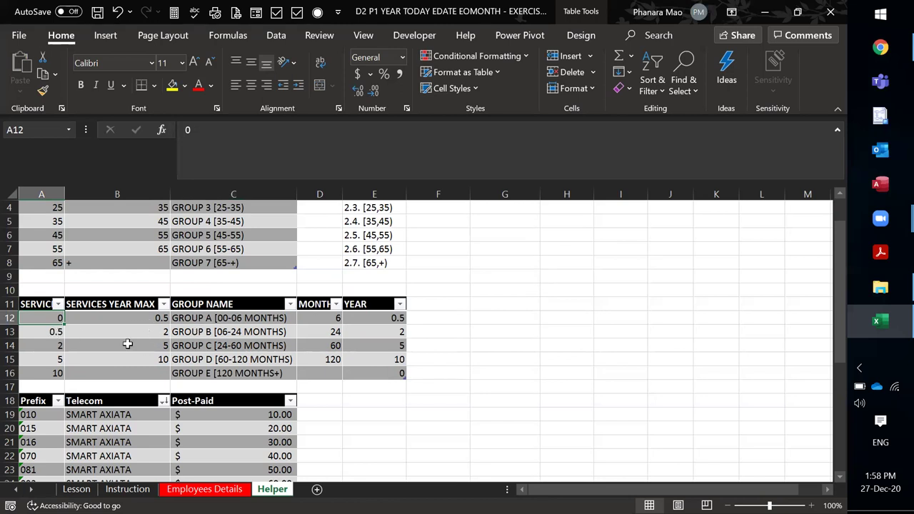
left_click(154, 360)
left_click(497, 311)
left_click(438, 334)
key("ctrl+s")
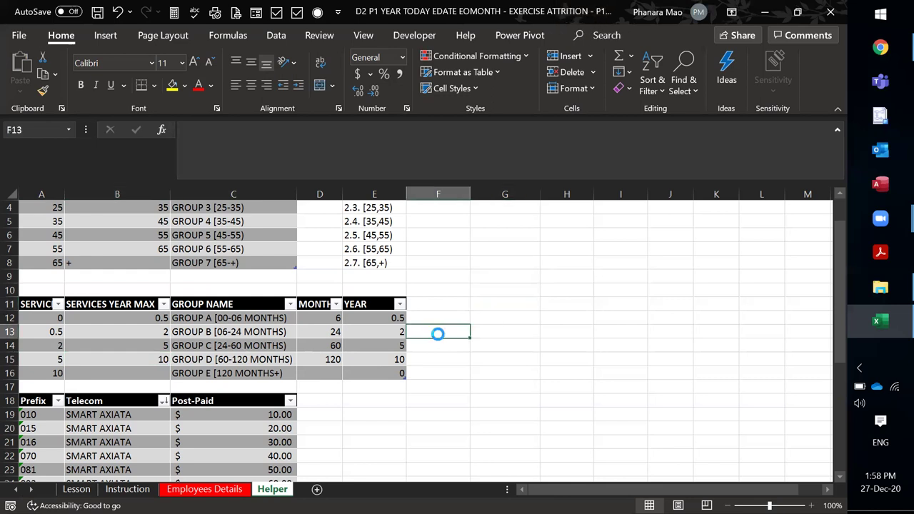
- Select a cell in the service-year table and show its Table Design settings
left_click(227, 346)
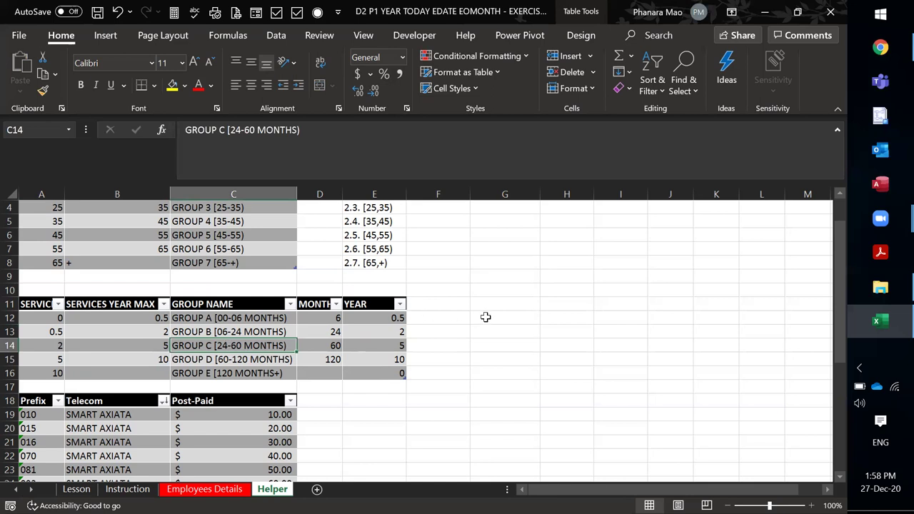
left_click(486, 316)
left_click(315, 345)
left_click(462, 320)
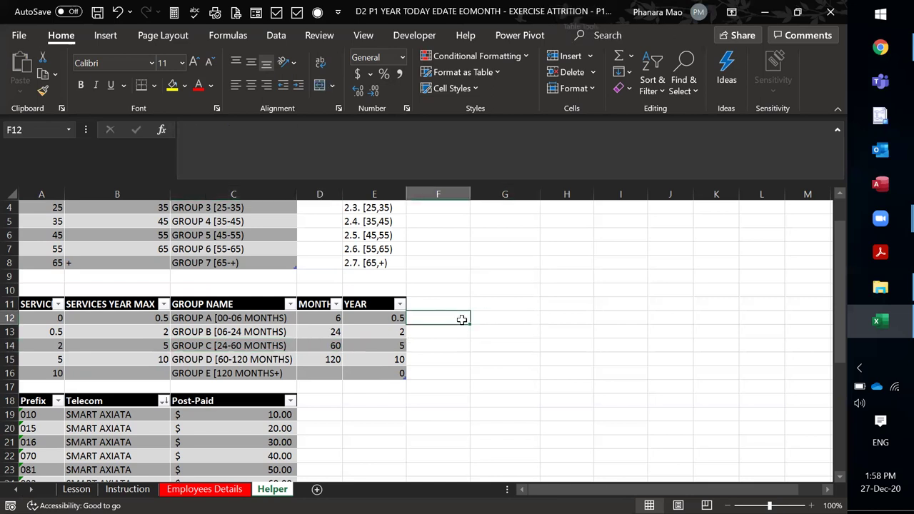
left_click(185, 359)
left_click(571, 35)
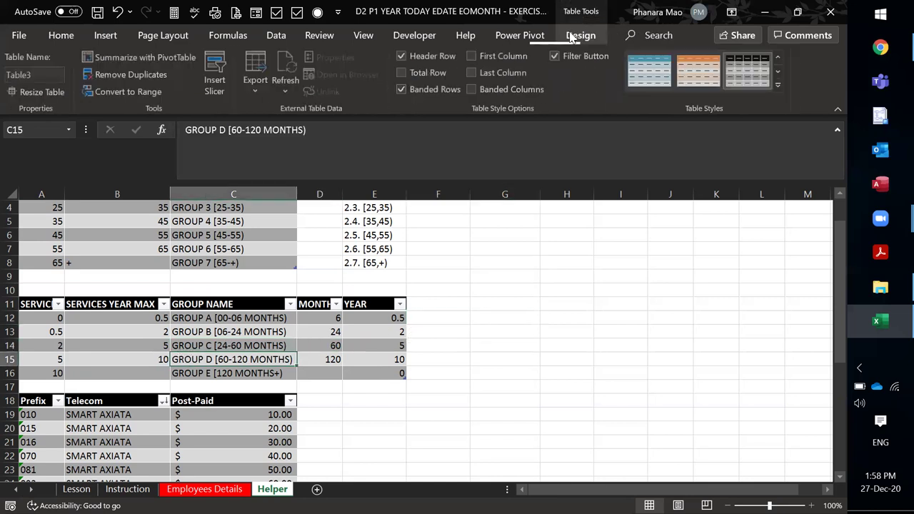
- Name the service-year table tblServicesYear in Table Design and save the workbook
left_click(93, 246)
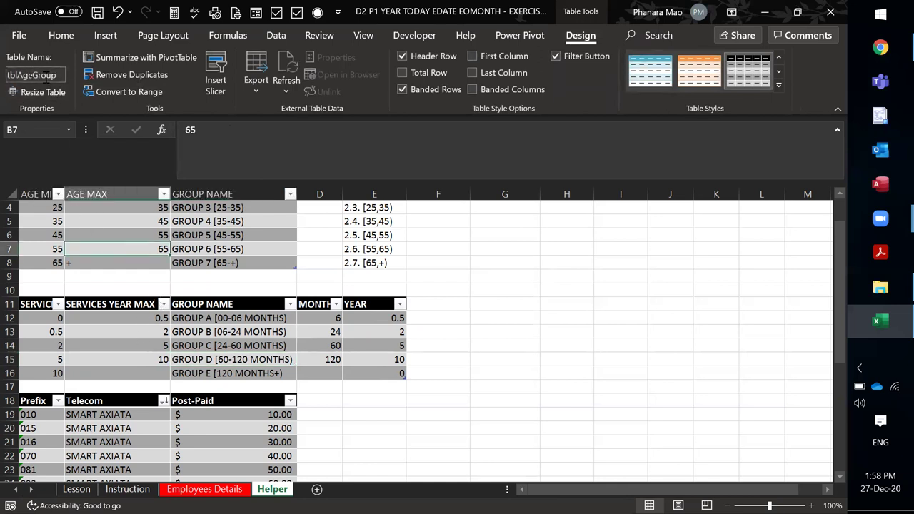
left_click(117, 343)
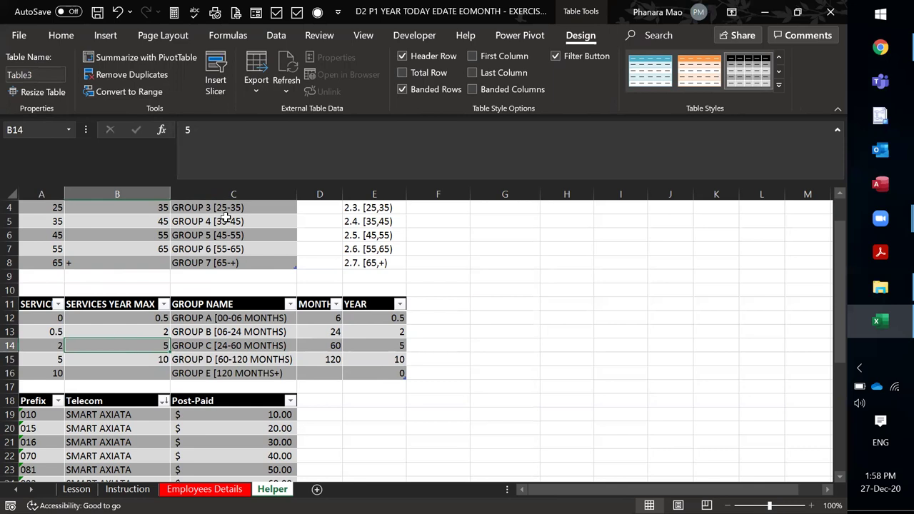
left_click(52, 73)
type("T")
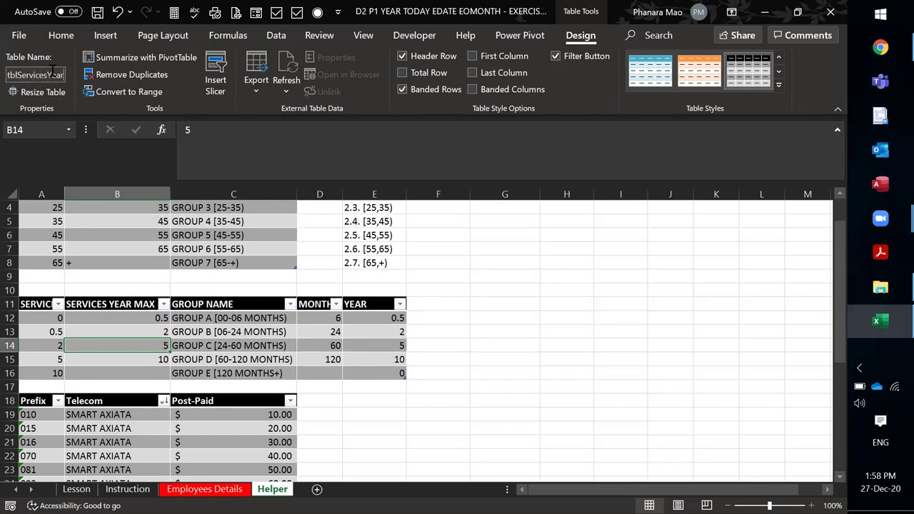
left_click(411, 274)
key("ctrl+s")
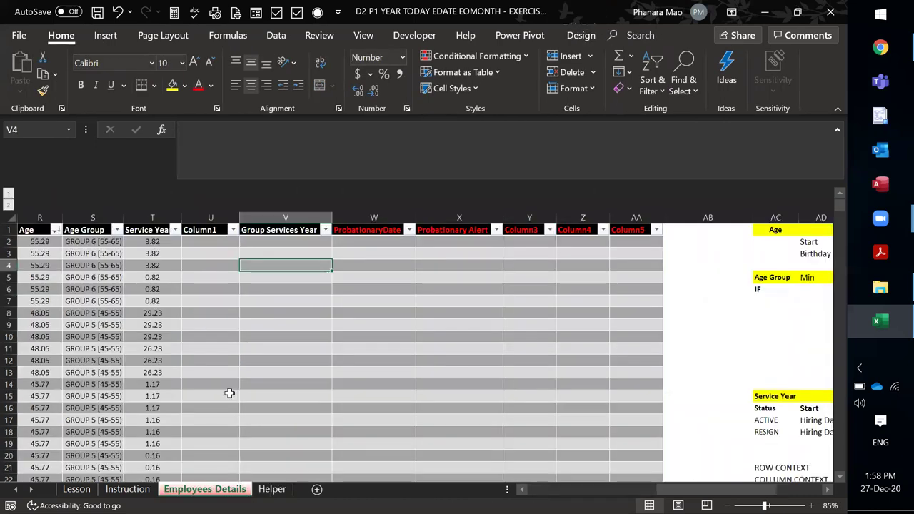
- On Employees Details, fill Group Services Year with =VLOOKUP([@[Service Year]],tblServicesYear,3,TRUE)
left_click(208, 489)
left_click(264, 243)
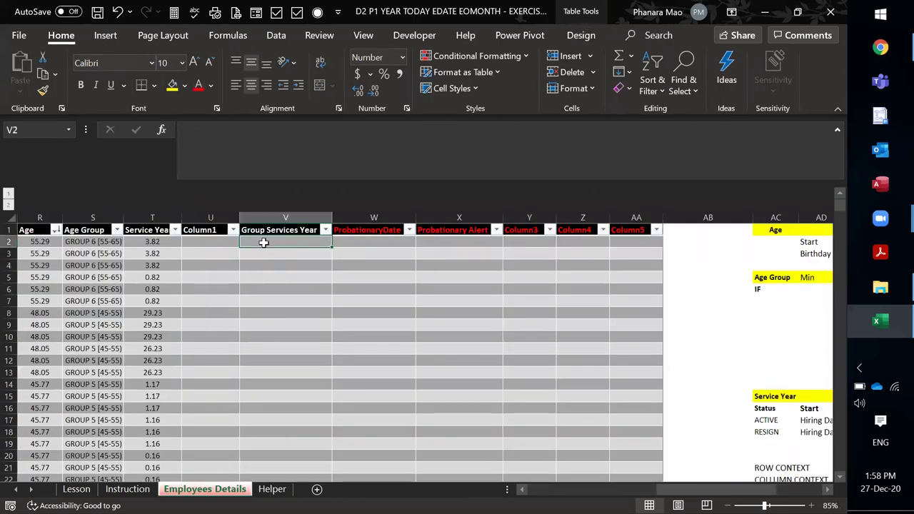
key("Left")
left_click(263, 243)
type("=vlookup(")
key("Left")
key("Left")
type(",tbl")
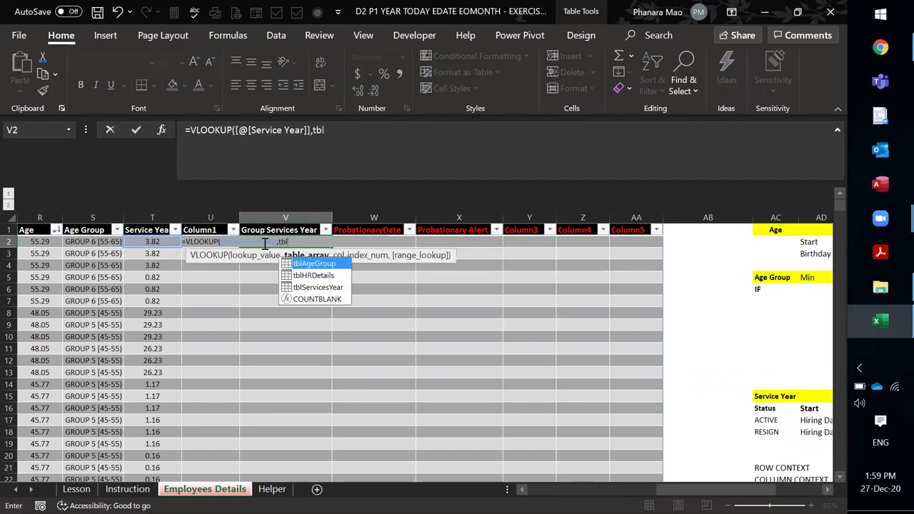
key("Down")
key("Down")
key("Tab")
type(",3")
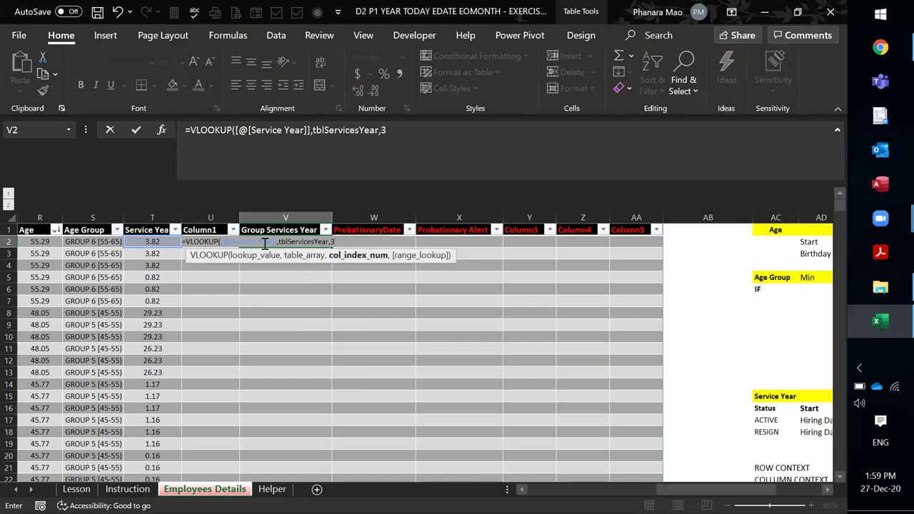
type(",")
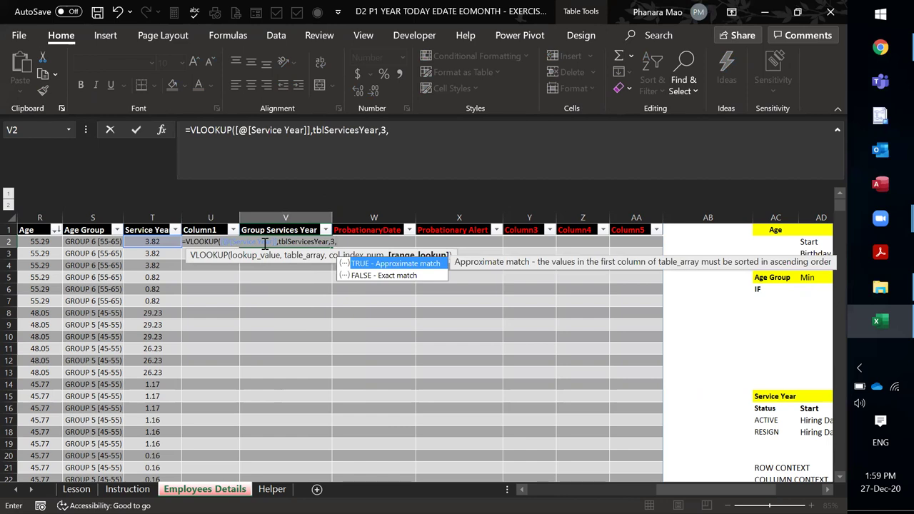
key("Tab")
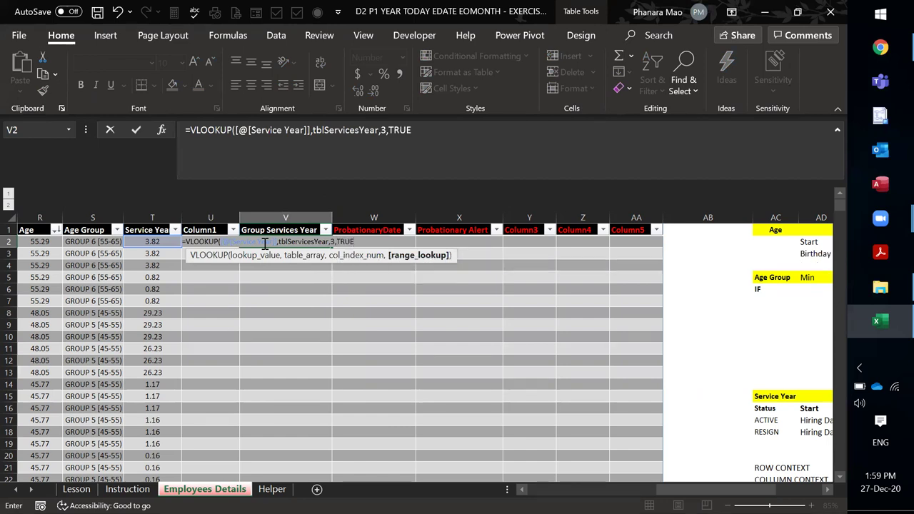
type(")")
key("Return")
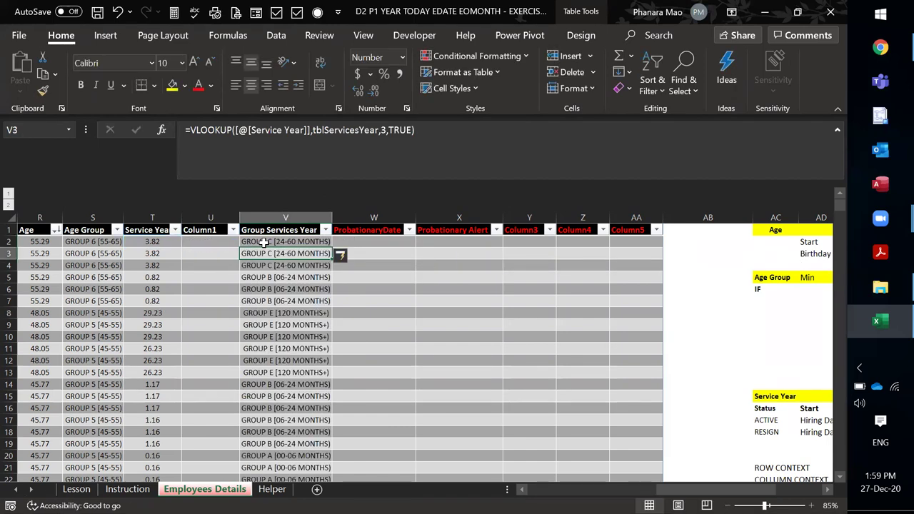
- AutoFit column V and review results such as GROUP C [24-60 MONTHS] and GROUP E [120 MONTHS+]
left_click(282, 289)
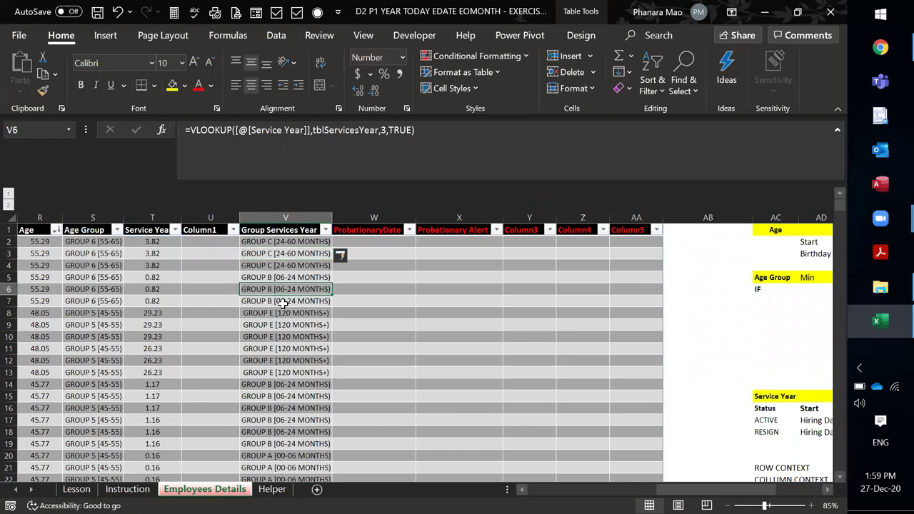
left_click(290, 340)
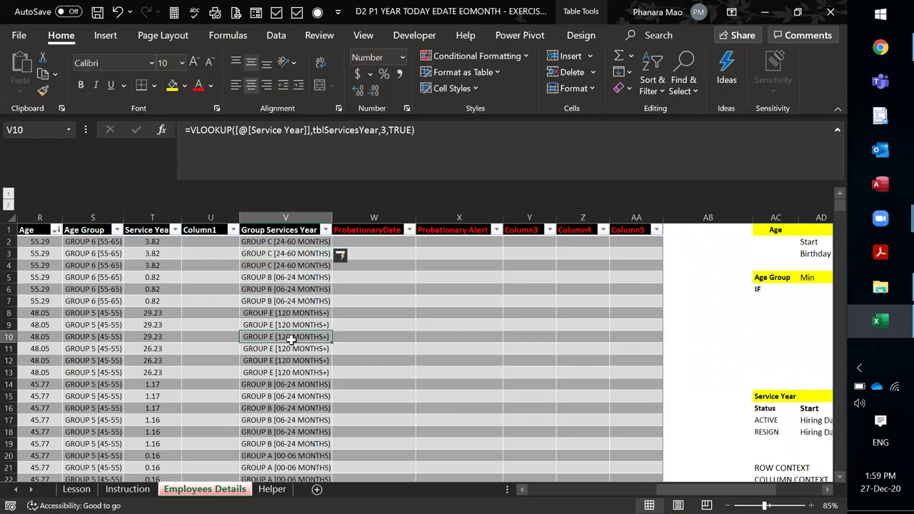
double_click(335, 217)
left_click(297, 288)
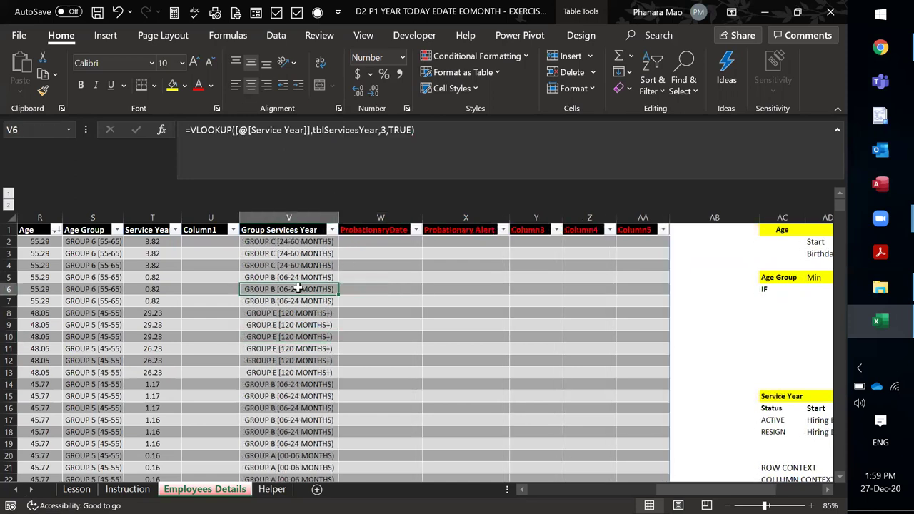
left_click(387, 279)
left_click(235, 302)
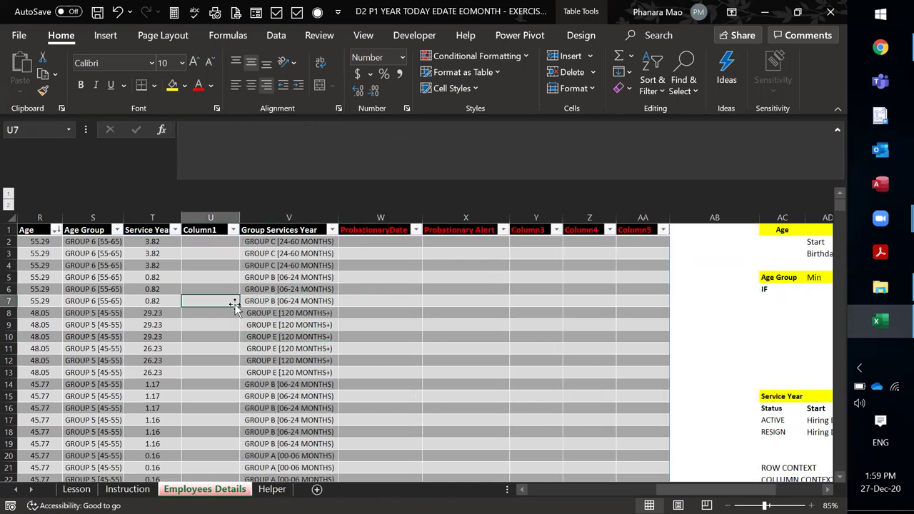
left_click(206, 241)
left_click(311, 277)
left_click(394, 266)
left_click(306, 255)
- Enter =VLOOKUP([@[Service Year]],tblServicesYear,3,1) in Column1 and AutoFit column U
left_click(218, 243)
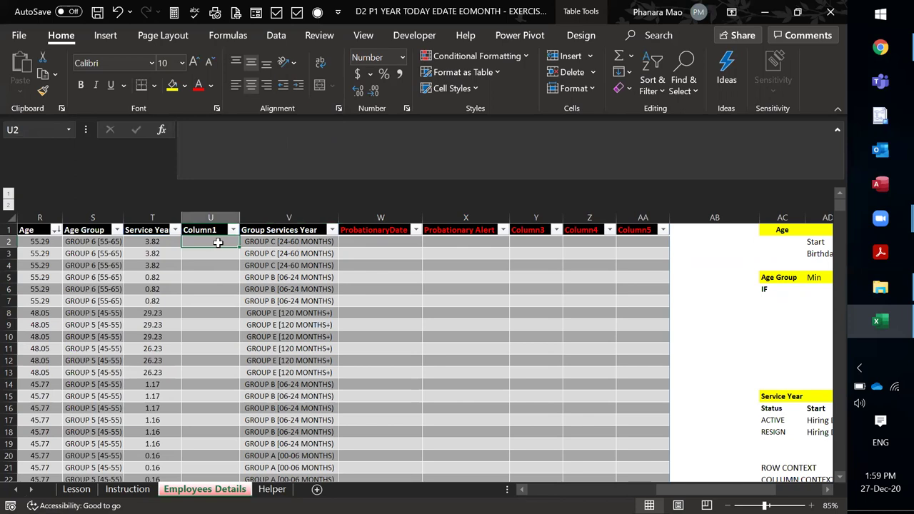
type("=VLOOKUP(")
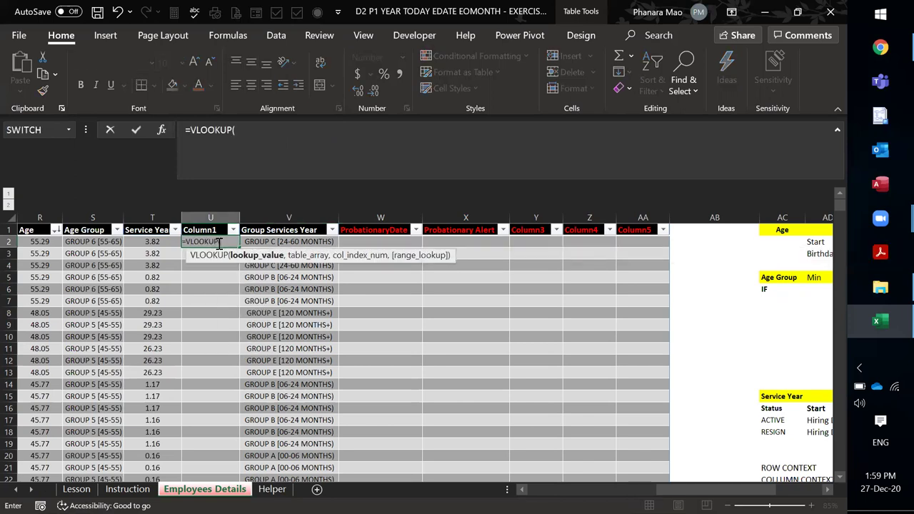
key("Left")
type(",")
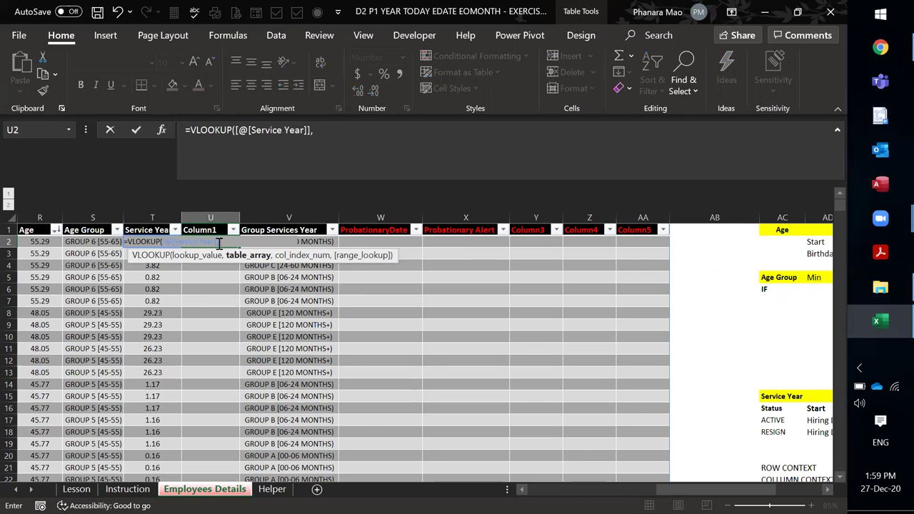
type("tbl")
key("Down")
key("Down")
key("Tab")
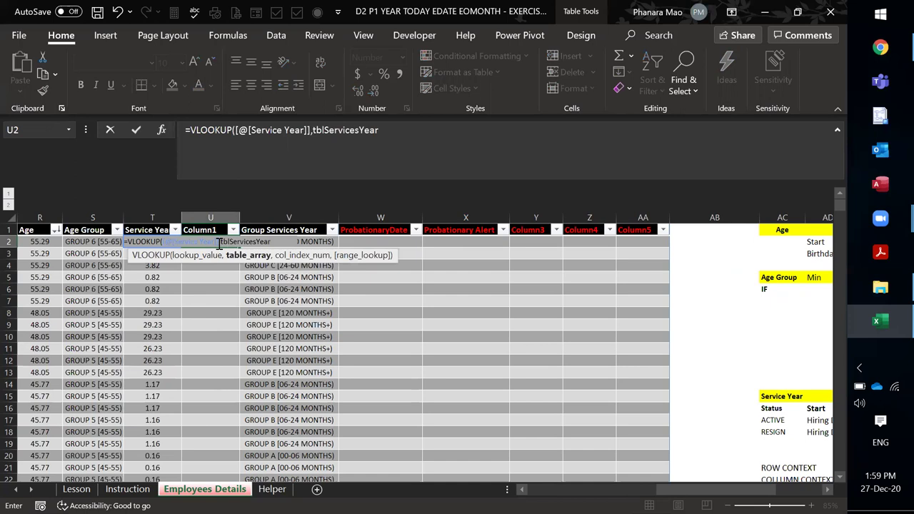
type(",3,1")
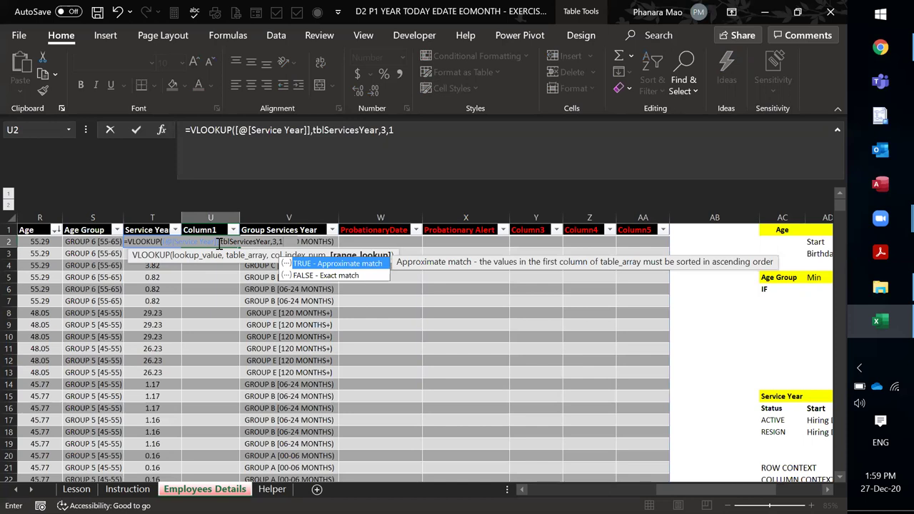
type(")")
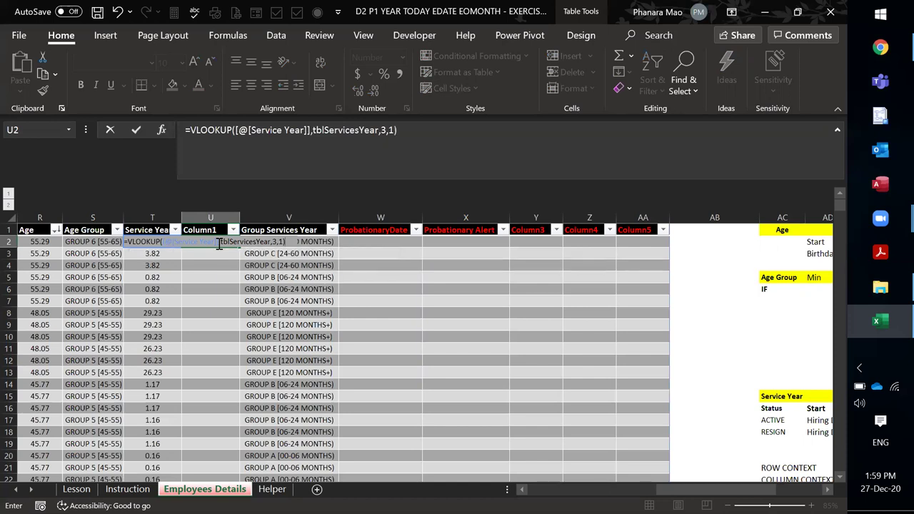
key("Return")
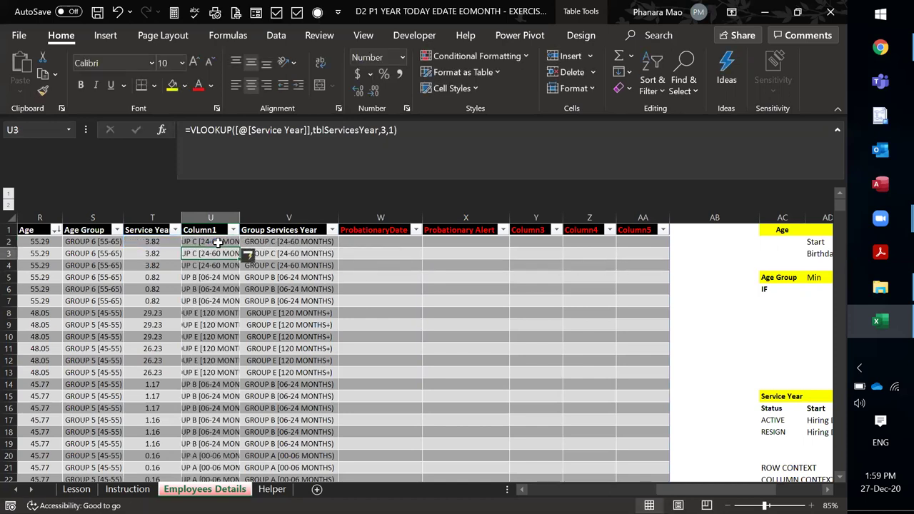
double_click(240, 217)
- Confirm the Column1 results match the Group Services Year results row by row
left_click(345, 301)
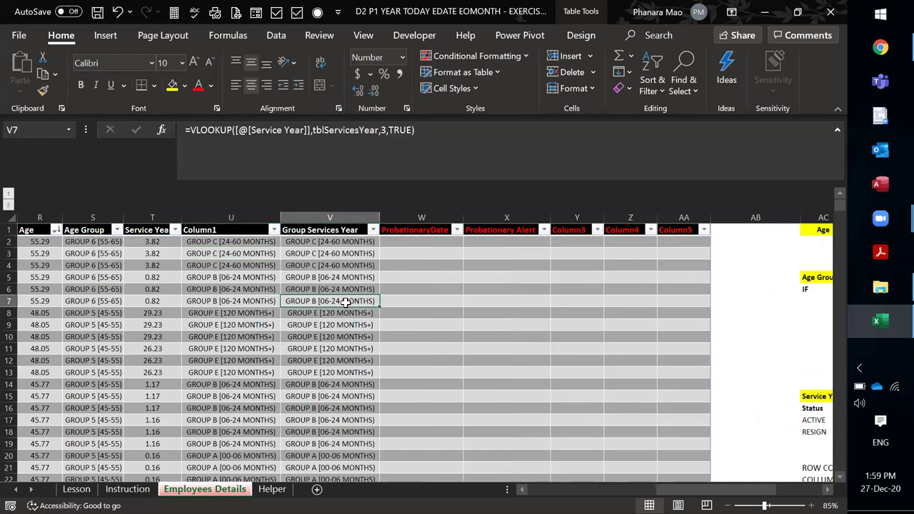
left_click(219, 336)
left_click(332, 323)
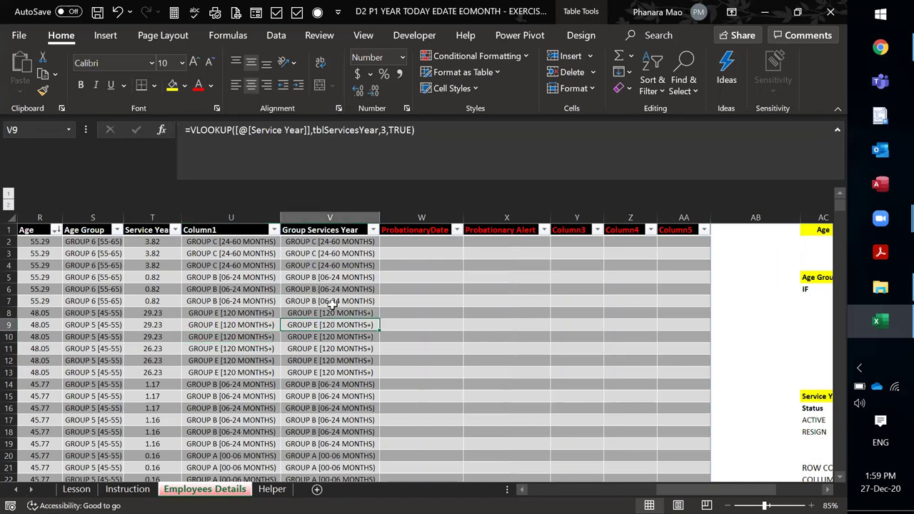
left_click(340, 245)
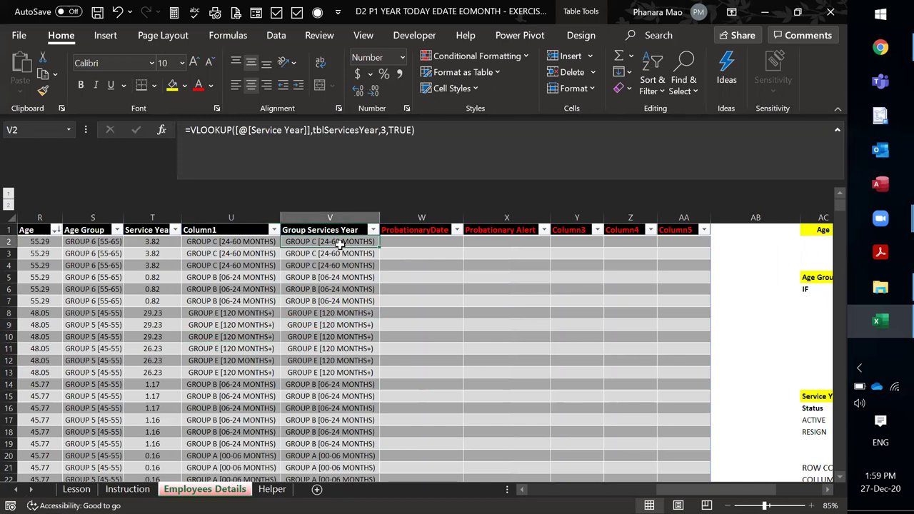
- Delete Column1 from the table via Delete > Table Columns
left_click(230, 217)
right_click(247, 219)
left_click(286, 363)
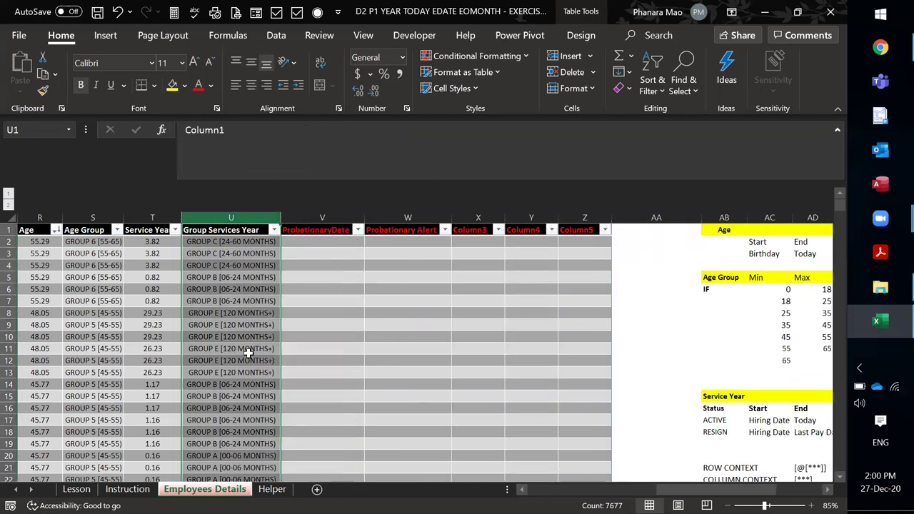
left_click(287, 275)
- Move between the first ProbationaryDate and Probationary Alert cells to inspect them
left_click(298, 244)
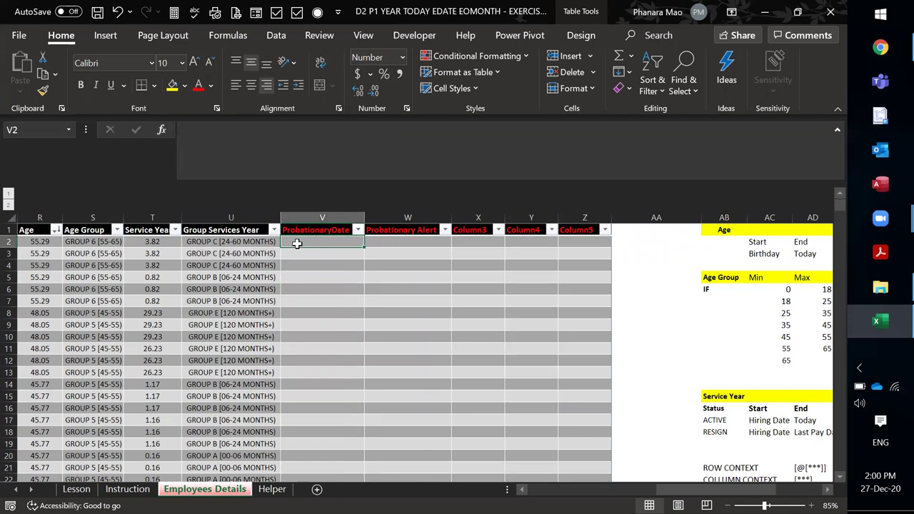
left_click(307, 277)
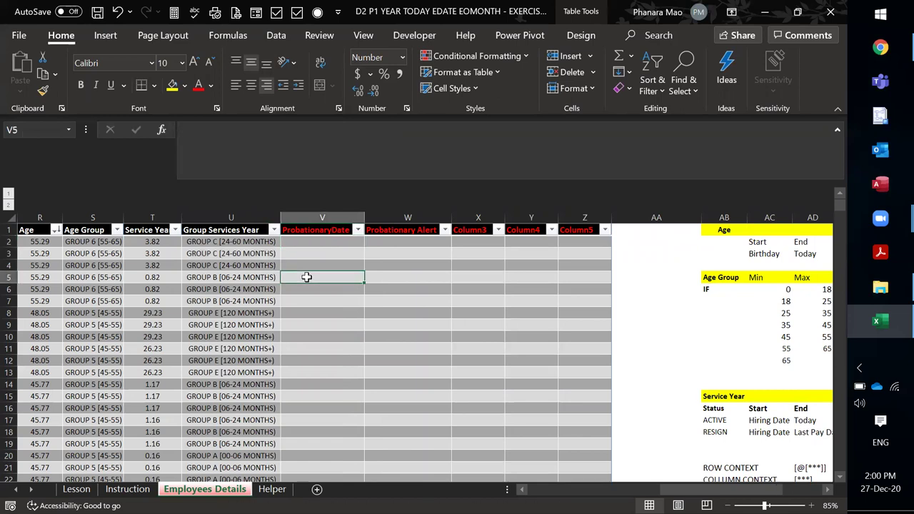
left_click(317, 245)
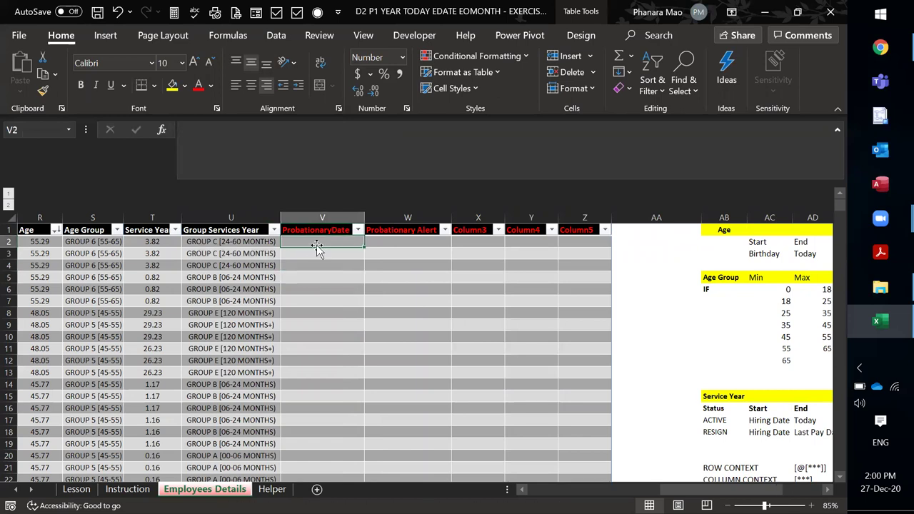
left_click(402, 246)
left_click(320, 246)
left_click(386, 247)
key("Left")
key("Right")
key("Left")
key("Right")
key("Left")
key("Right")
left_click(312, 245)
left_click(437, 245)
left_click(317, 243)
left_click(127, 490)
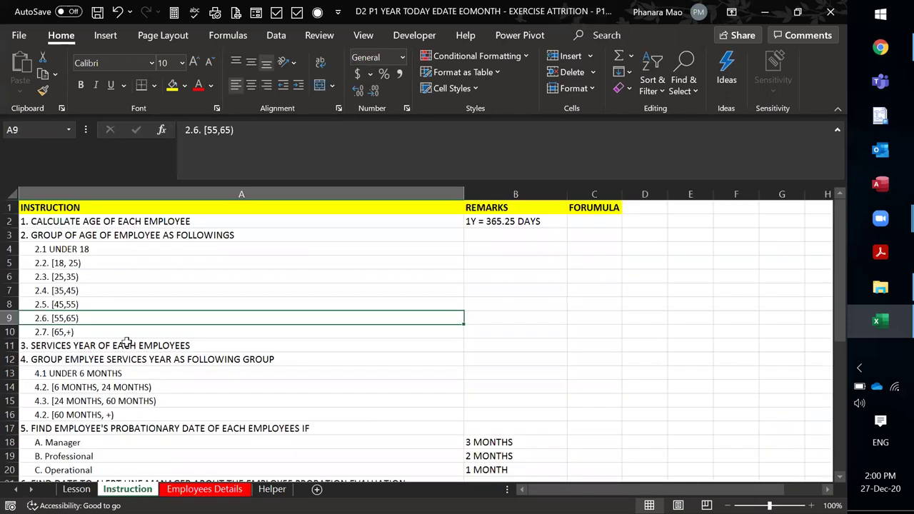
scroll(143, 350, "down", 2)
left_click(171, 364)
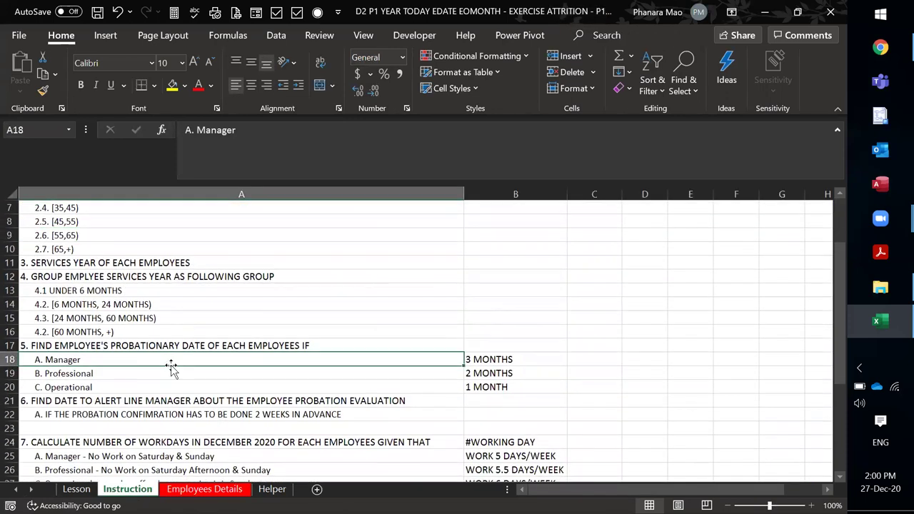
left_click(223, 388)
left_click_drag(183, 363, 475, 390)
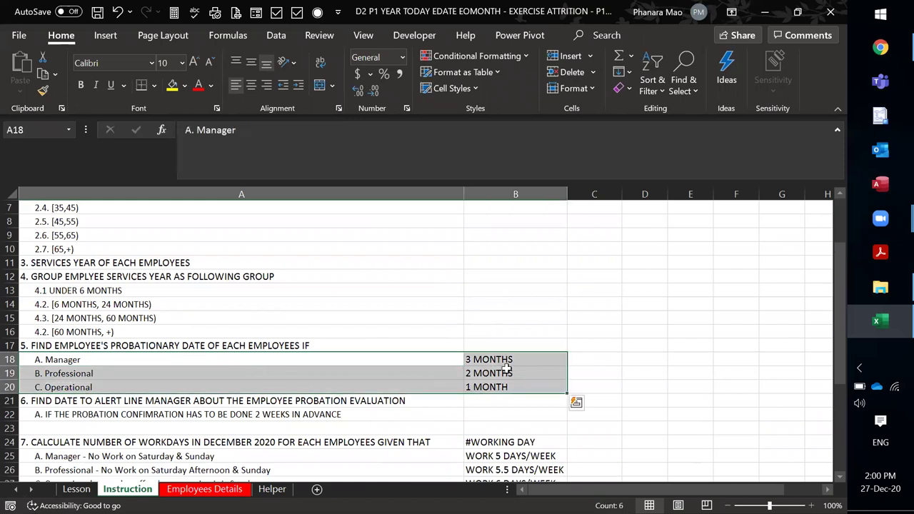
left_click(427, 345)
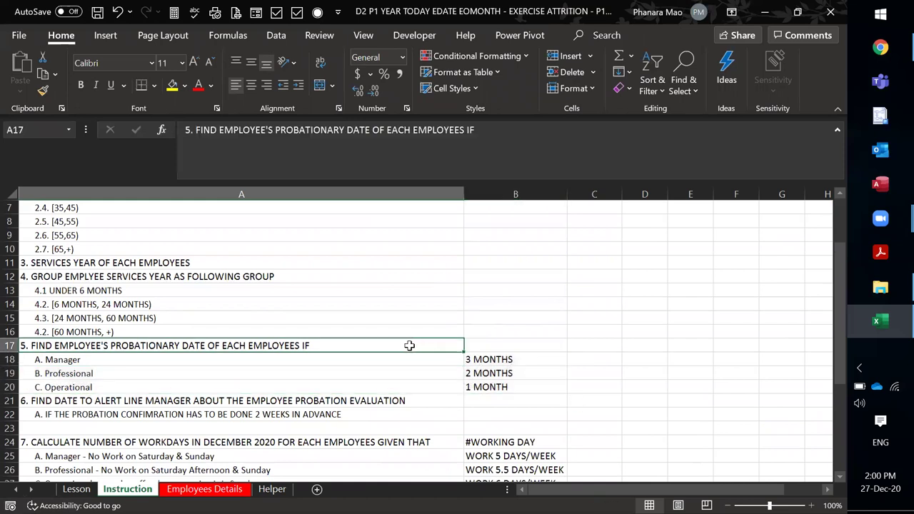
left_click_drag(407, 345, 519, 387)
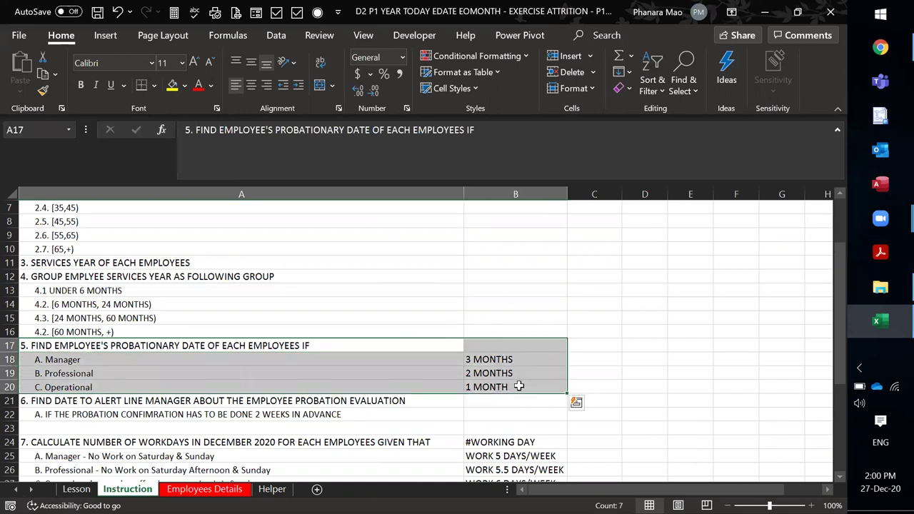
left_click(519, 386)
left_click(501, 370)
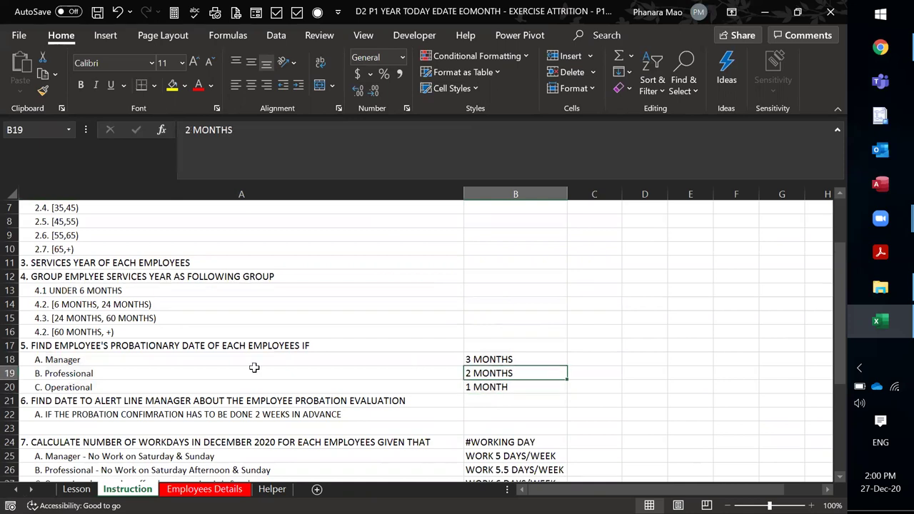
left_click_drag(200, 363, 189, 386)
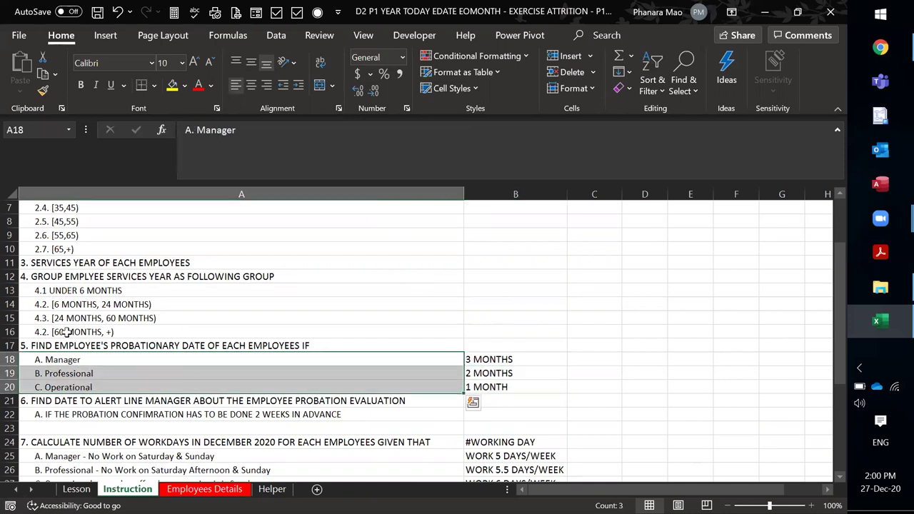
left_click(193, 363)
left_click(295, 388)
left_click_drag(166, 365, 200, 386)
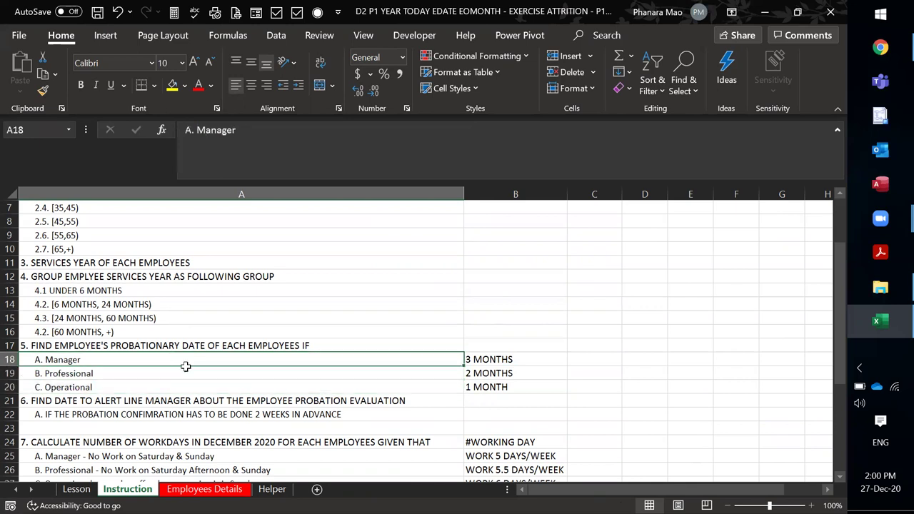
left_click(490, 369)
left_click_drag(415, 359, 516, 387)
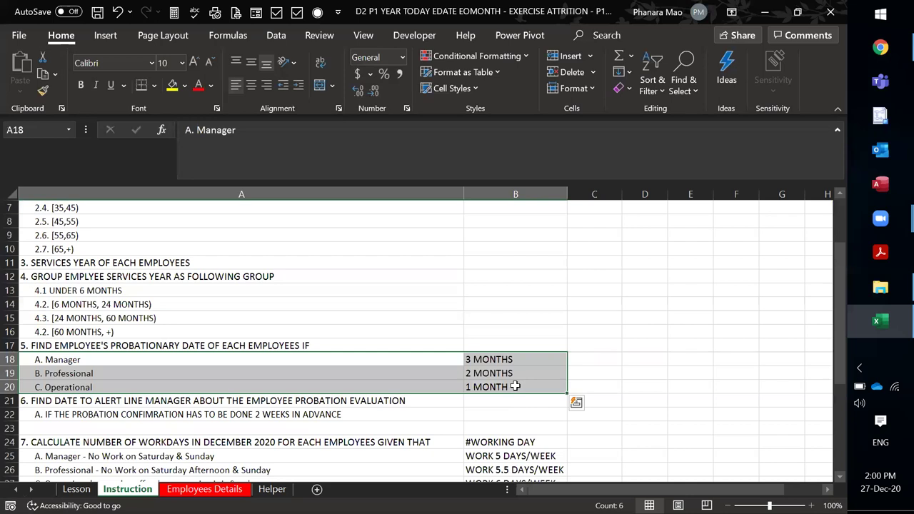
left_click(406, 343)
left_click(498, 348)
left_click(384, 344)
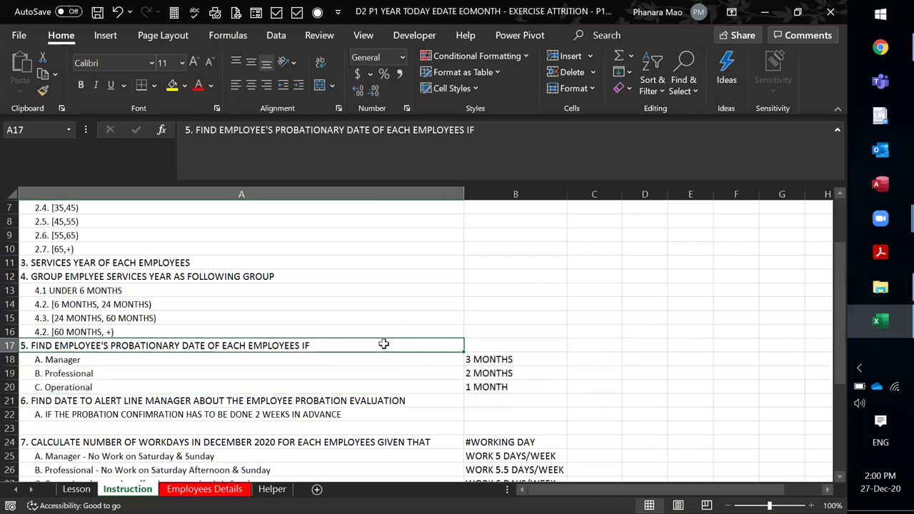
left_click(350, 384)
left_click(355, 362)
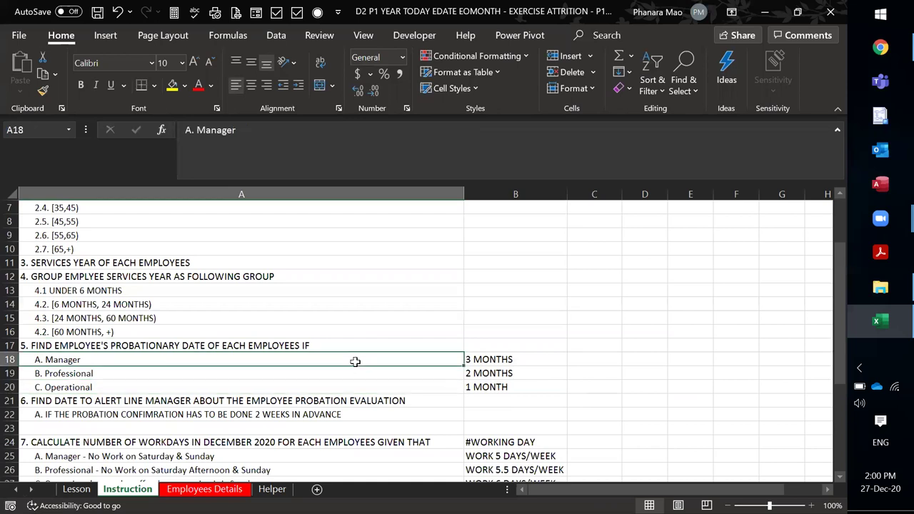
left_click(485, 375)
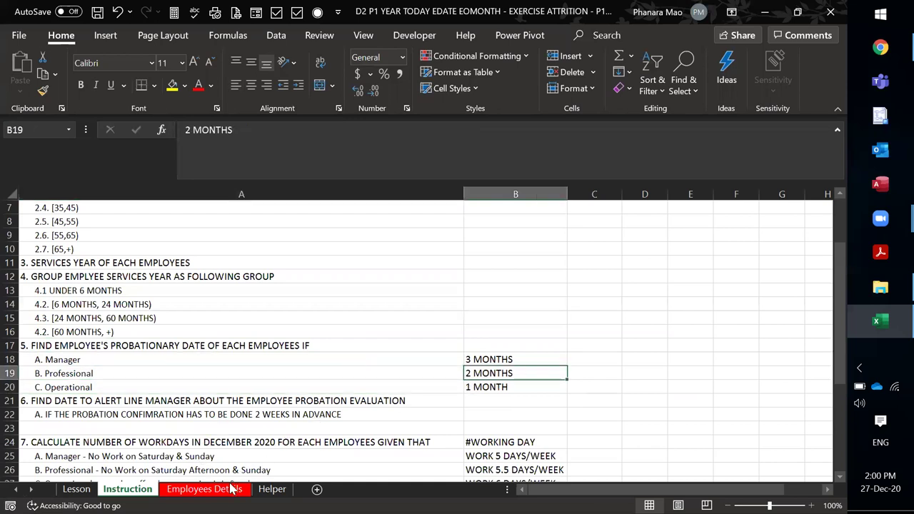
- On Employees Details, scroll down to the empty cell AB25 below the context notes
left_click(207, 489)
left_click(638, 345)
scroll(639, 347, "down", 1)
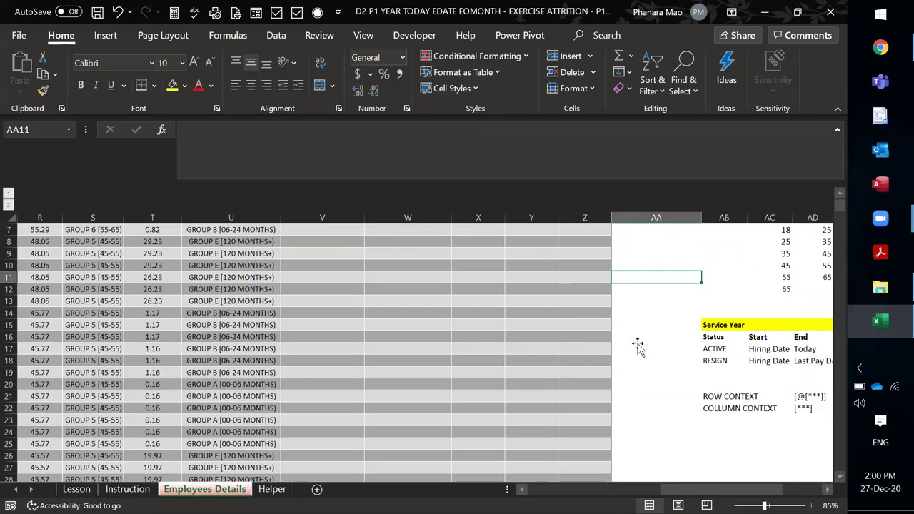
scroll(678, 368, "down", 2)
left_click(720, 385)
left_click(720, 408)
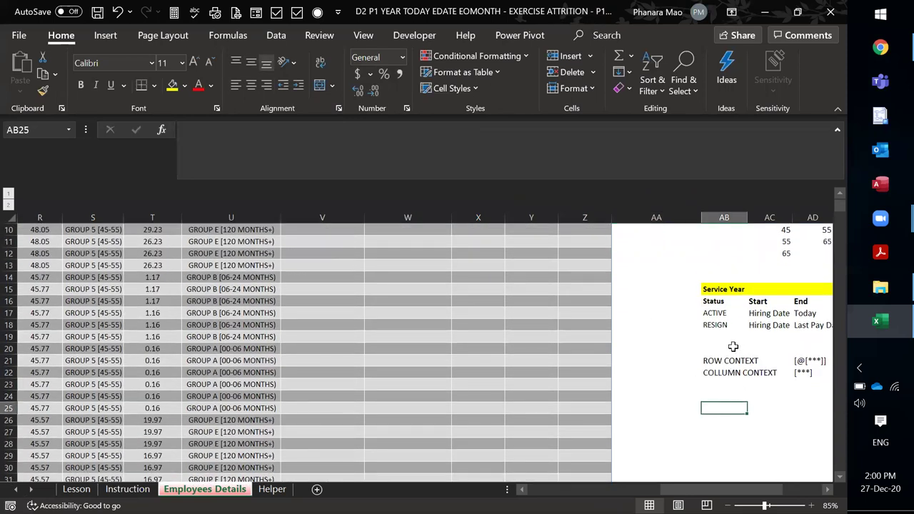
scroll(728, 350, "right", 3)
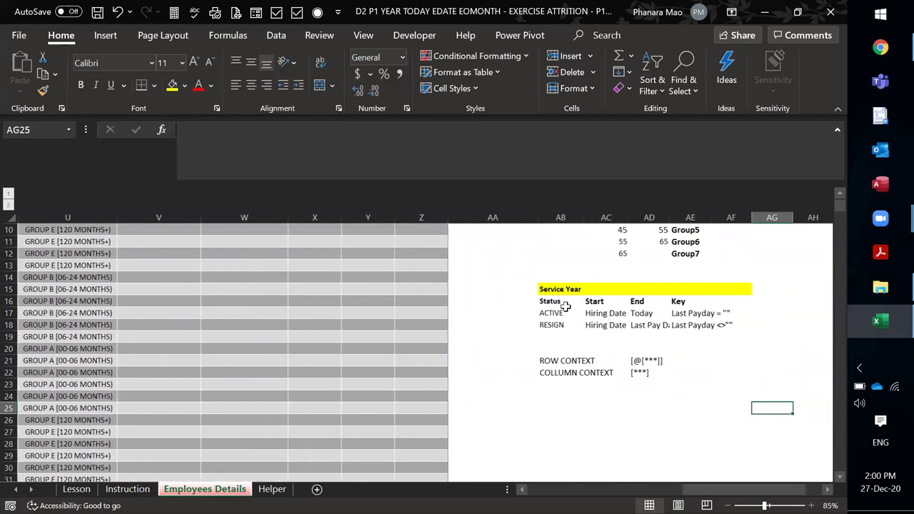
- Copy the yellow Service Year heading AB15:AF15 to AB25 and save the workbook
left_click(566, 289)
left_click_drag(566, 289, 739, 290)
key("ctrl+c")
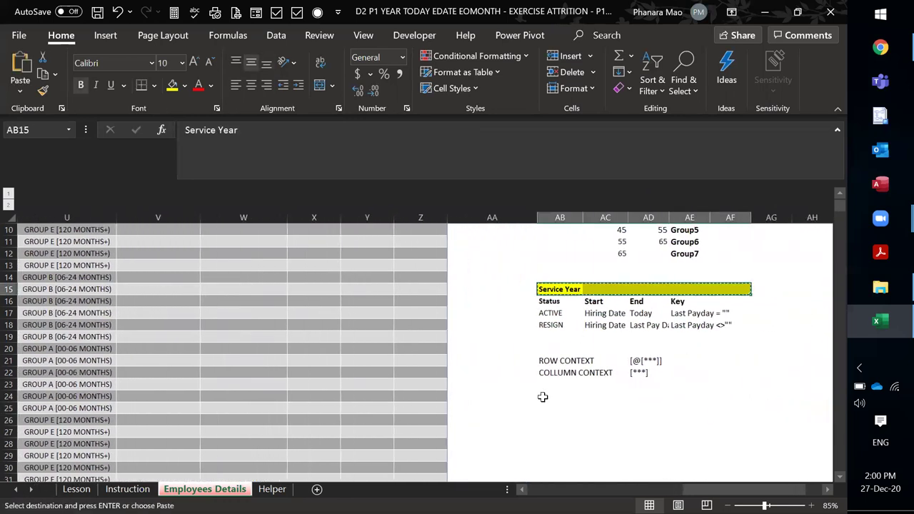
left_click(541, 405)
key("ctrl+v")
left_click(563, 420)
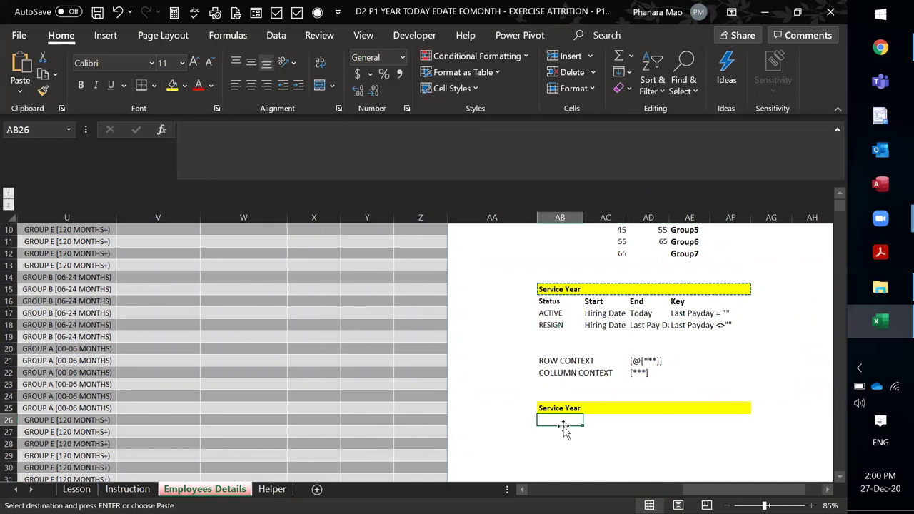
scroll(563, 428, "down", 1)
scroll(563, 428, "down", 1)
key("ctrl+s")
- Label cell AB26 with the text EDATE
left_click(588, 385)
left_click(562, 386)
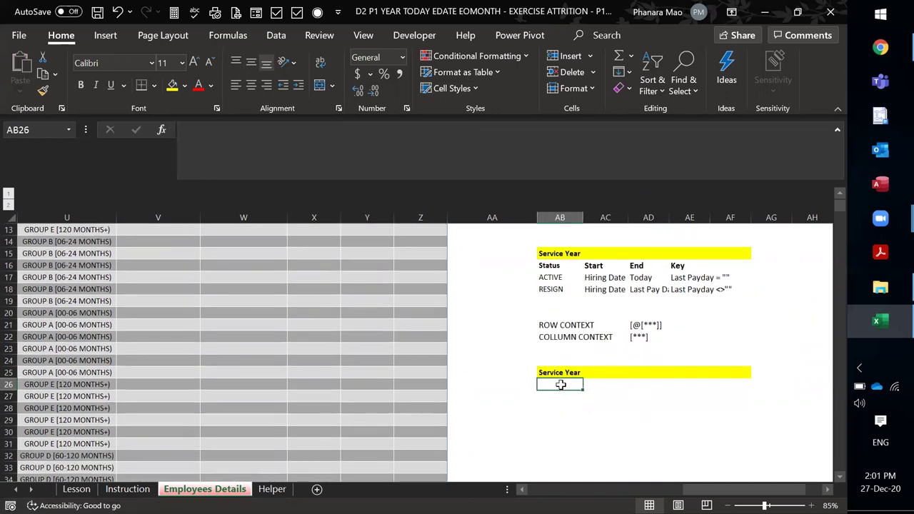
type("EDATE")
left_click(637, 406)
left_click(601, 386)
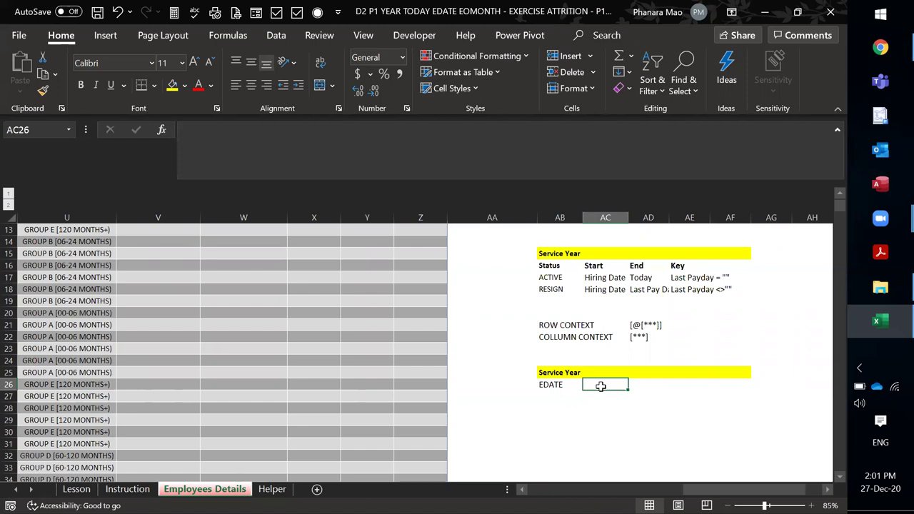
- Enter the start date 3 Jan 2020 in AC26 and =EDATE(AC26,3) in AD26
type("3")
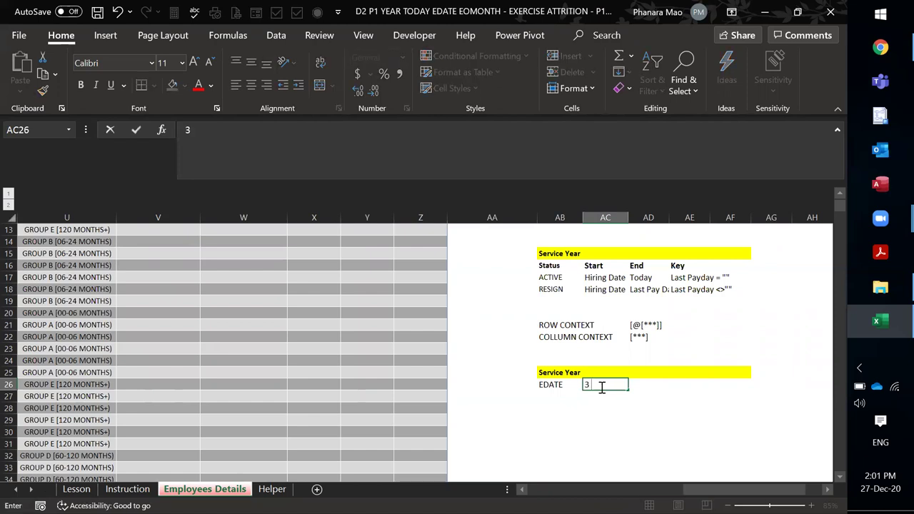
type(" Jan 2020")
key("Tab")
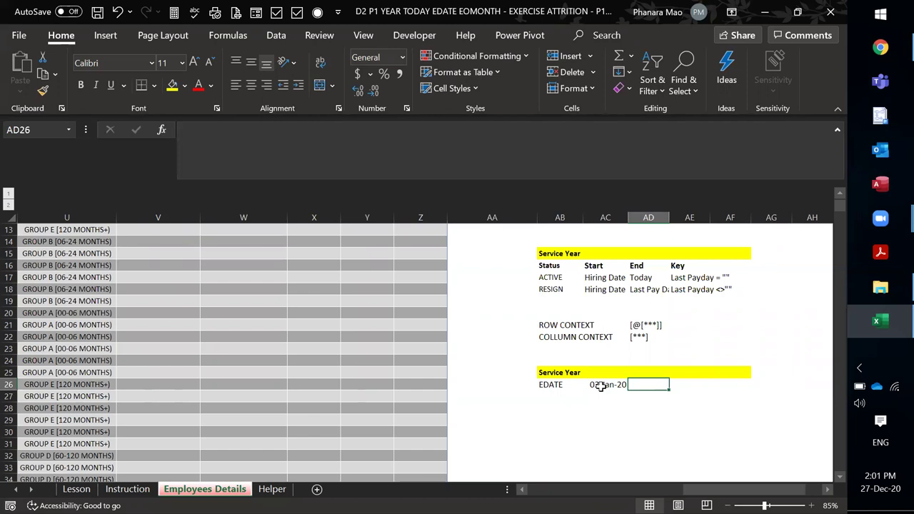
type("=eda")
key("Tab")
left_click(600, 386)
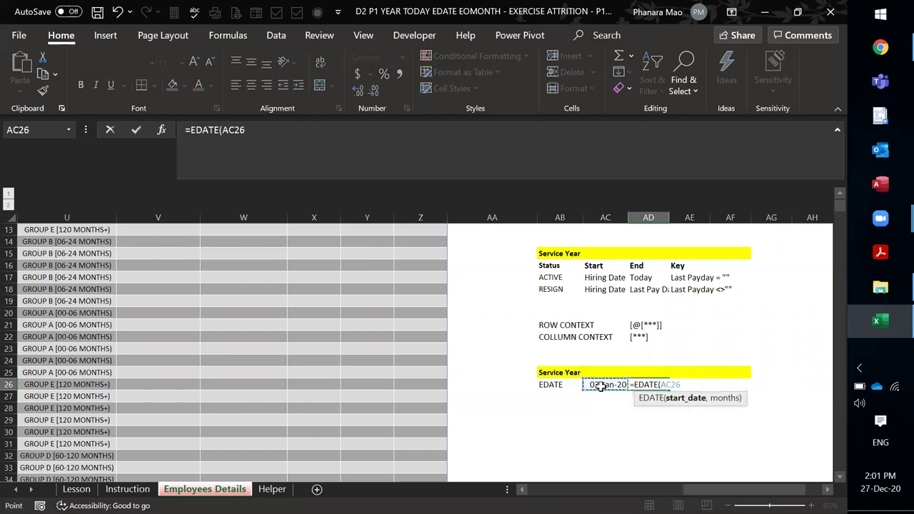
type(",3")
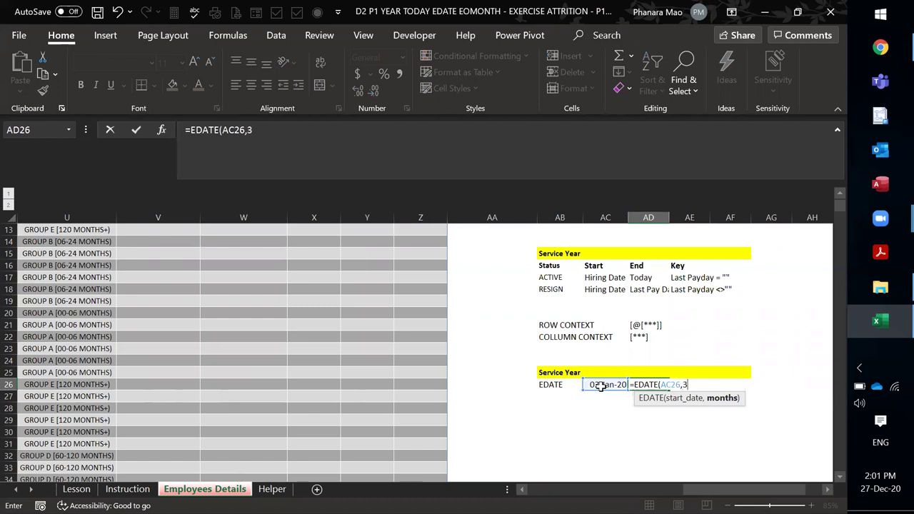
type(")")
key("Return")
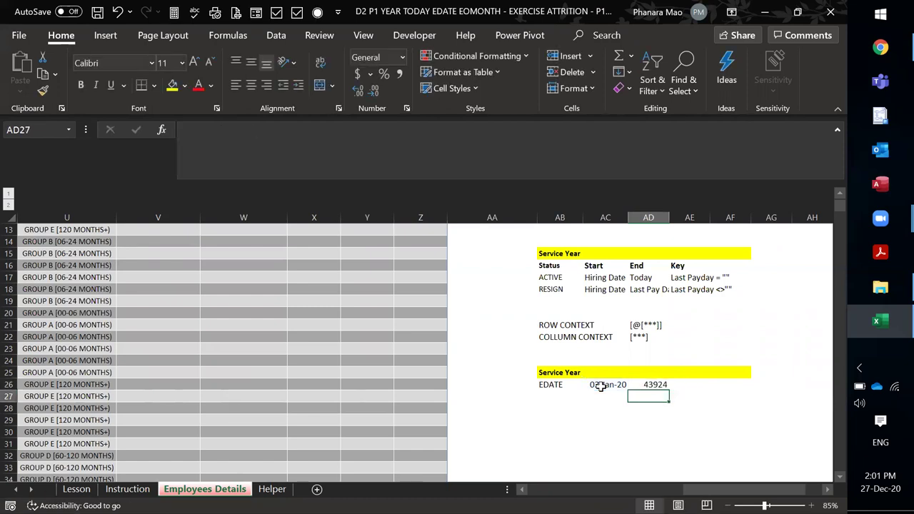
- Copy AC26's date format to AD26 with Format Painter and widen column AD
left_click(601, 386)
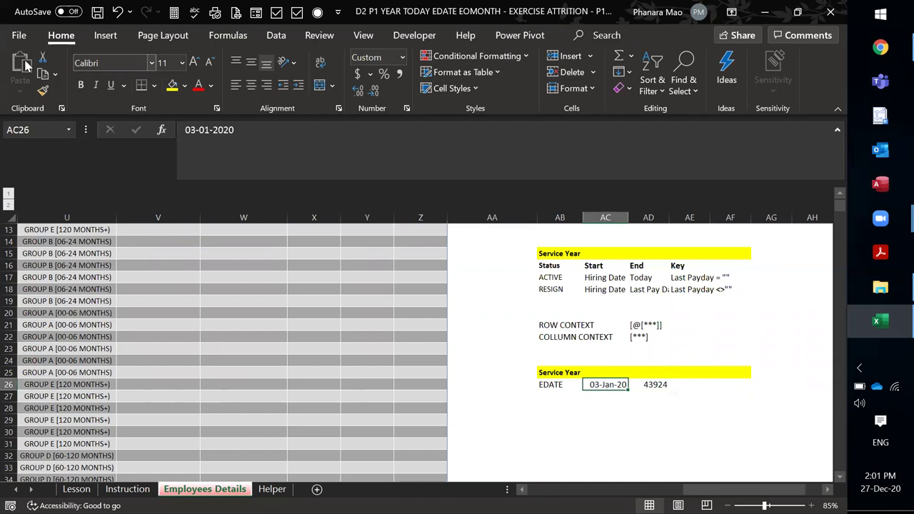
left_click(45, 90)
left_click(656, 384)
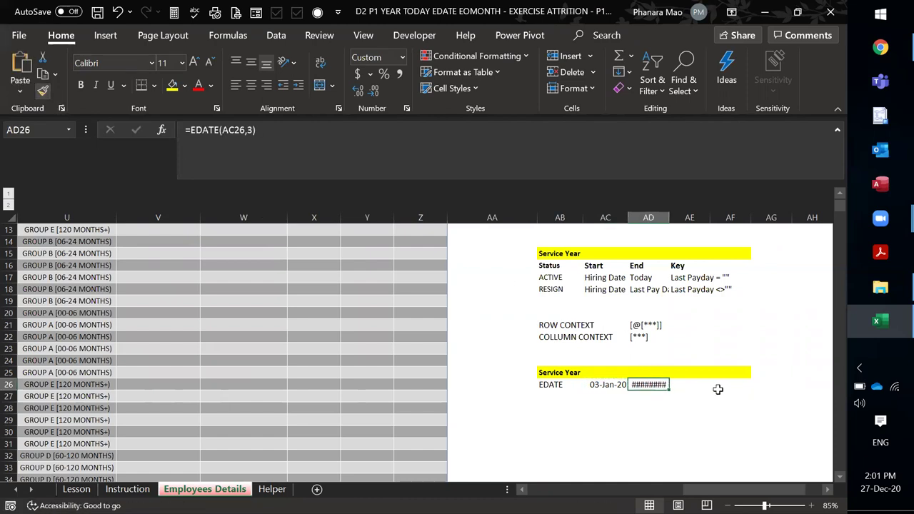
left_click(718, 387)
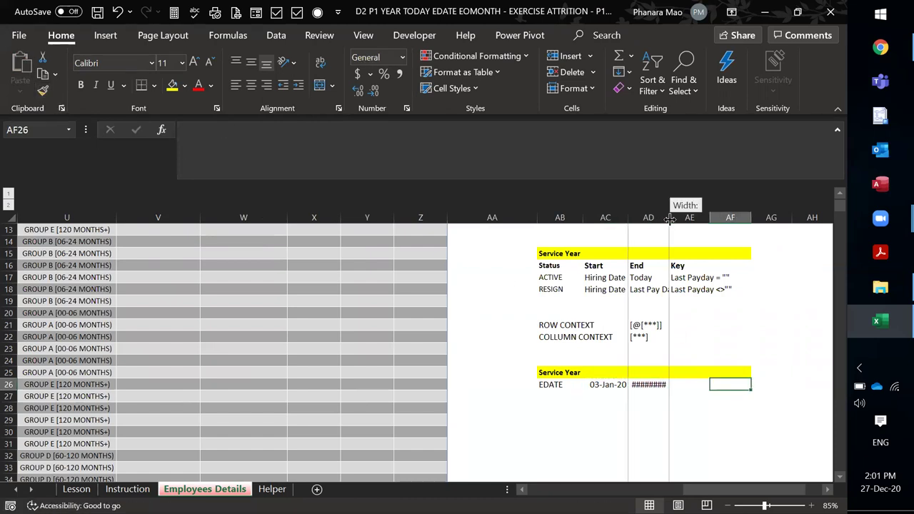
double_click(669, 217)
left_click(673, 395)
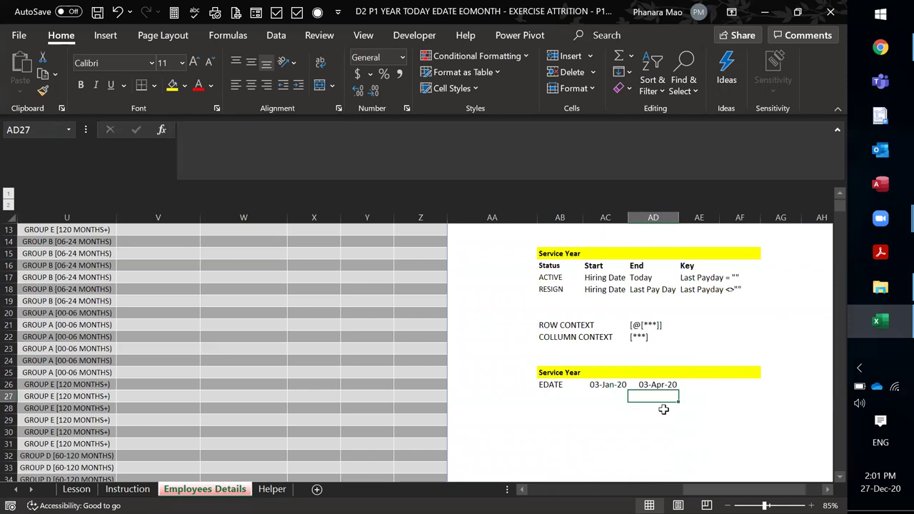
left_click(721, 386)
- Paint AD26's date format onto AE26 and AF26
left_click(658, 382)
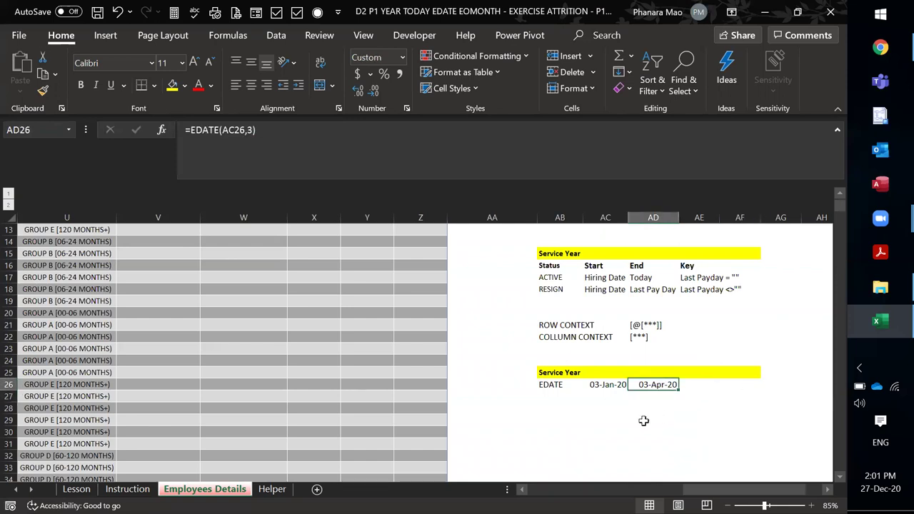
left_click(605, 386)
left_click(655, 386)
left_click(700, 385)
left_click(653, 385)
left_click(43, 91)
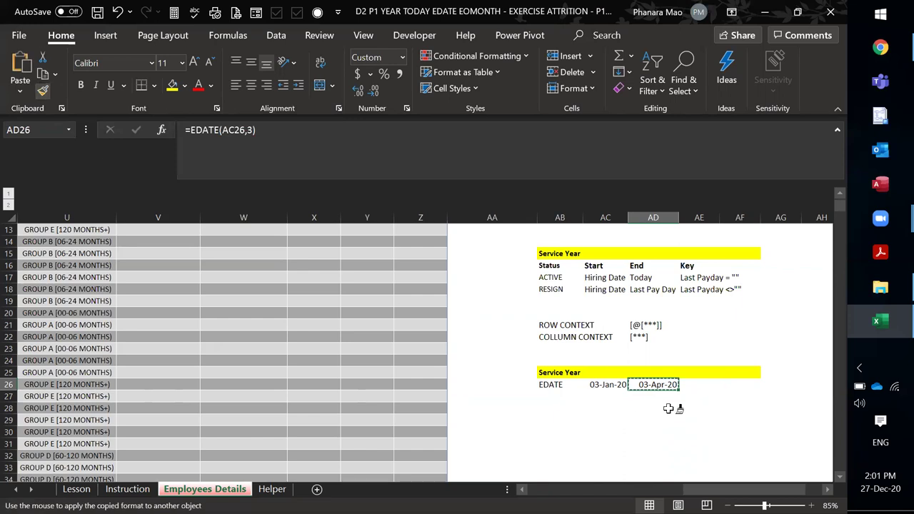
left_click_drag(696, 385, 742, 385)
left_click(703, 395)
- Enter =EDATE(AC26,2) in AE26 to get 03-Mar-20
left_click(702, 385)
type("=")
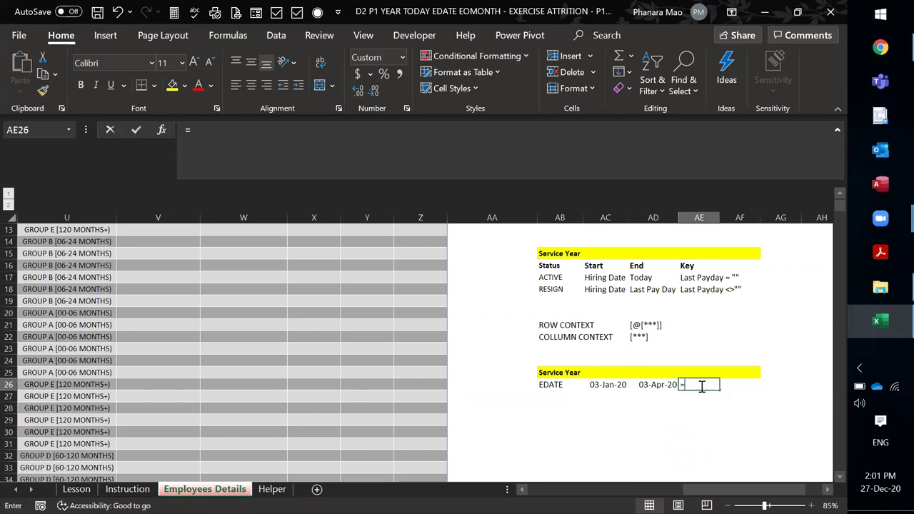
type("eda")
key("Tab")
key("Left")
key("Left")
key("Left")
key("Right")
type(",")
type("2")
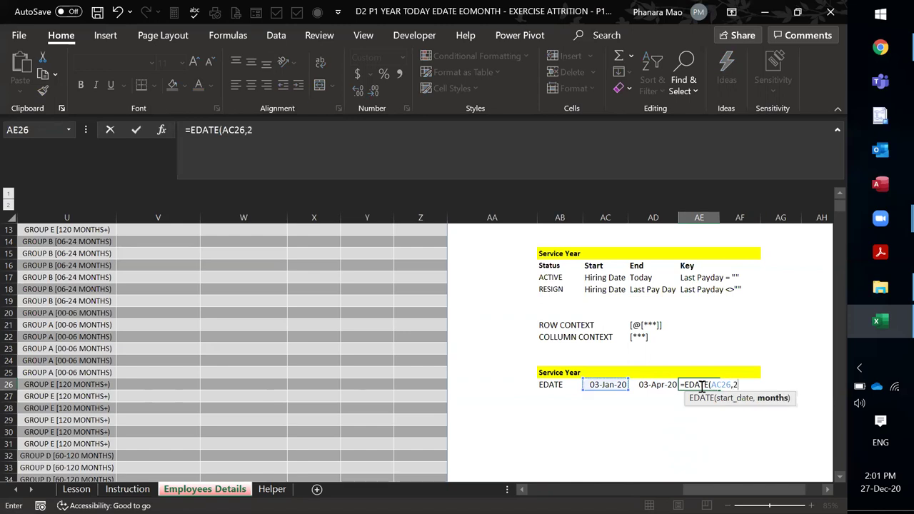
type(")")
key("Return")
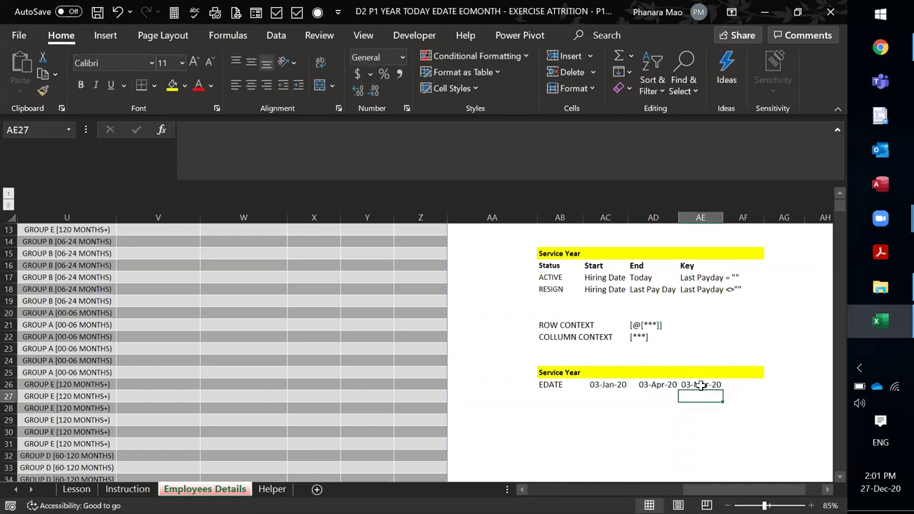
left_click(701, 386)
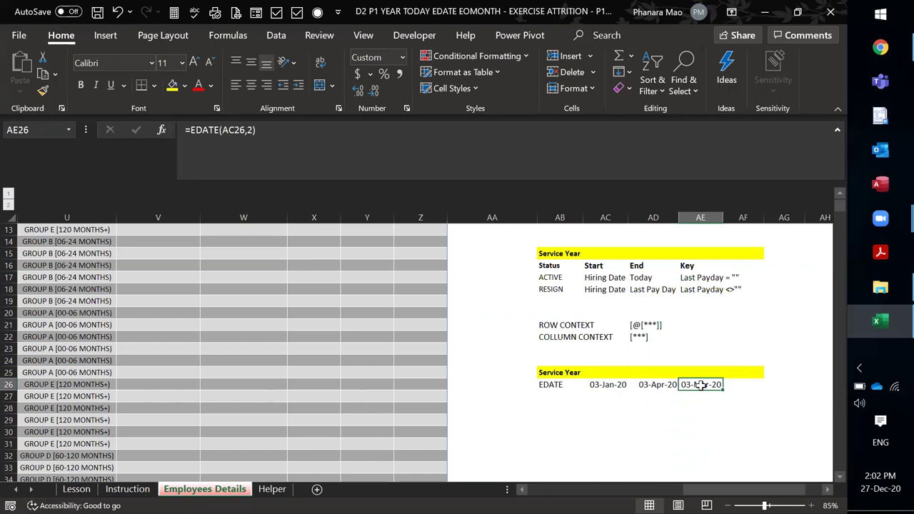
- Enter =EDATE(AC26,1) in AF26 for 03-Feb-20 and widen column AF
key("Right")
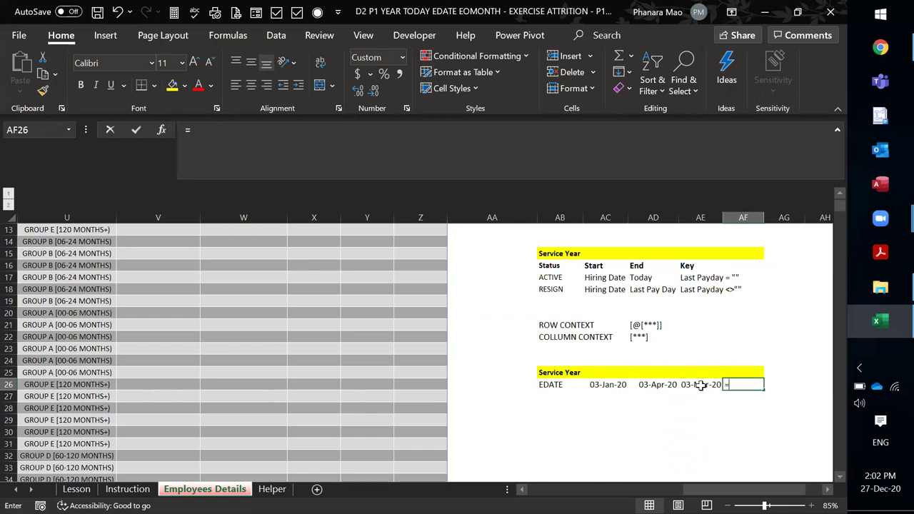
type("=eda")
key("Tab")
key("Left")
key("Left")
key("Left")
key("Left")
key("Left")
key("Right")
key("Right")
key("Right")
key("Left")
type(",1")
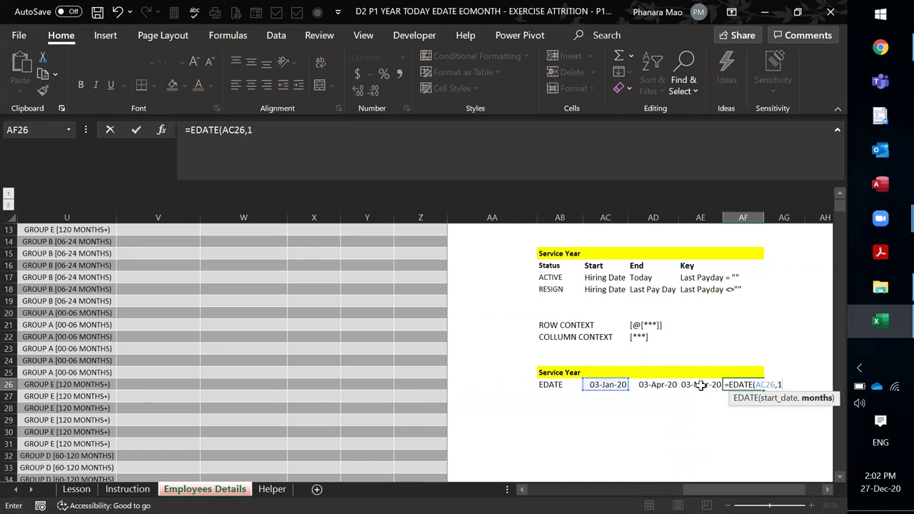
type(")")
key("Return")
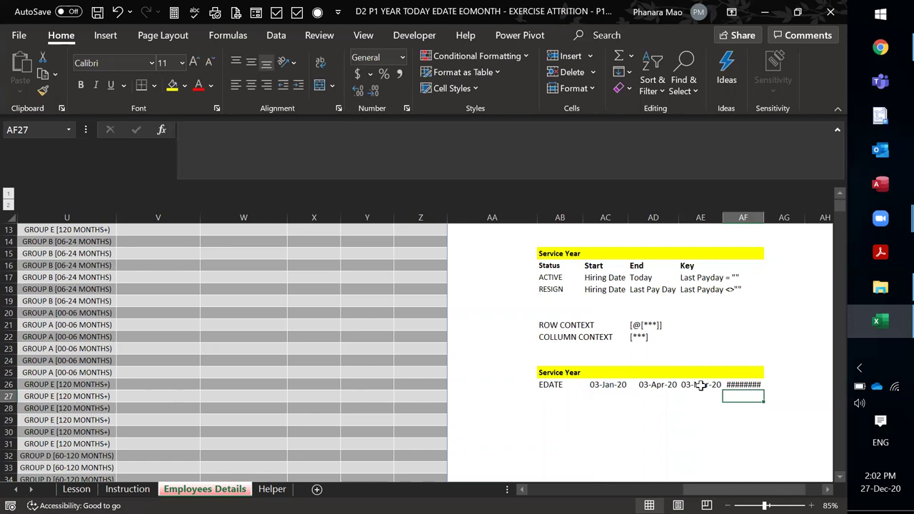
left_click_drag(764, 217, 767, 278)
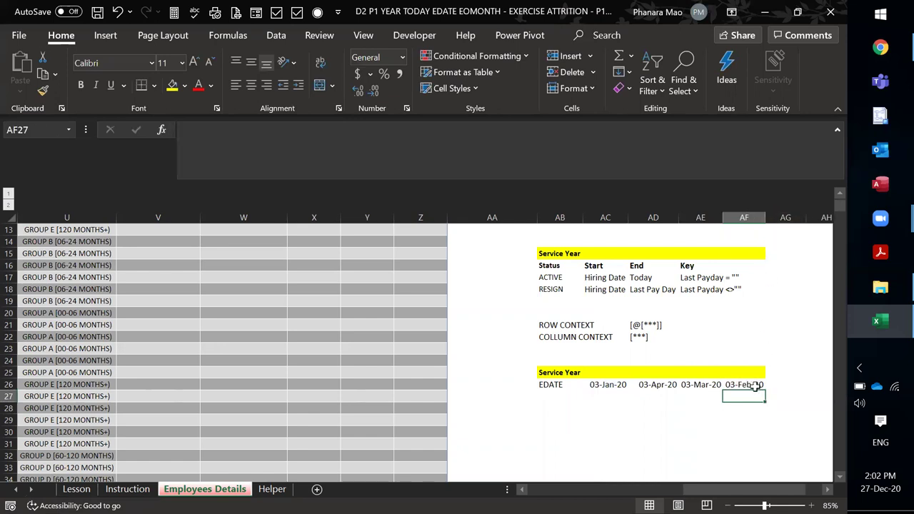
left_click(774, 383)
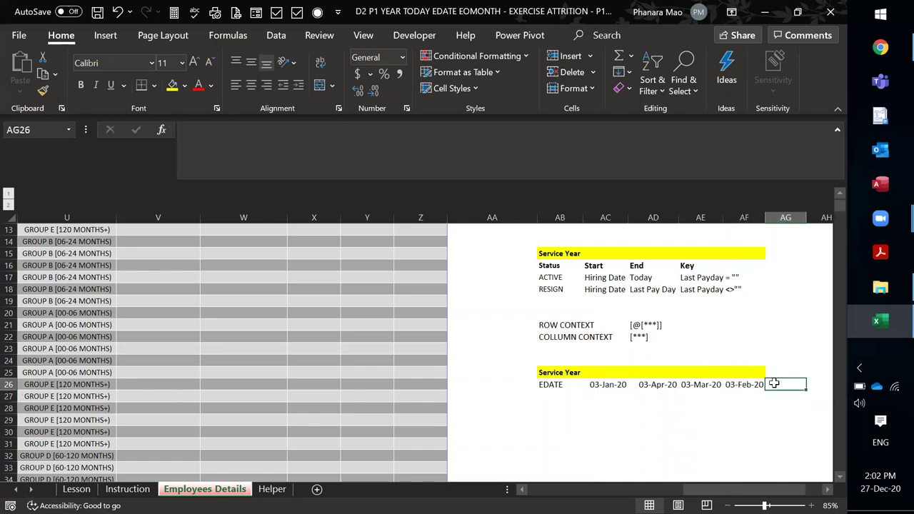
left_click(704, 400)
left_click(754, 401)
- Enter the service years 3, 2 and 1 in AD25:AF25
left_click(669, 407)
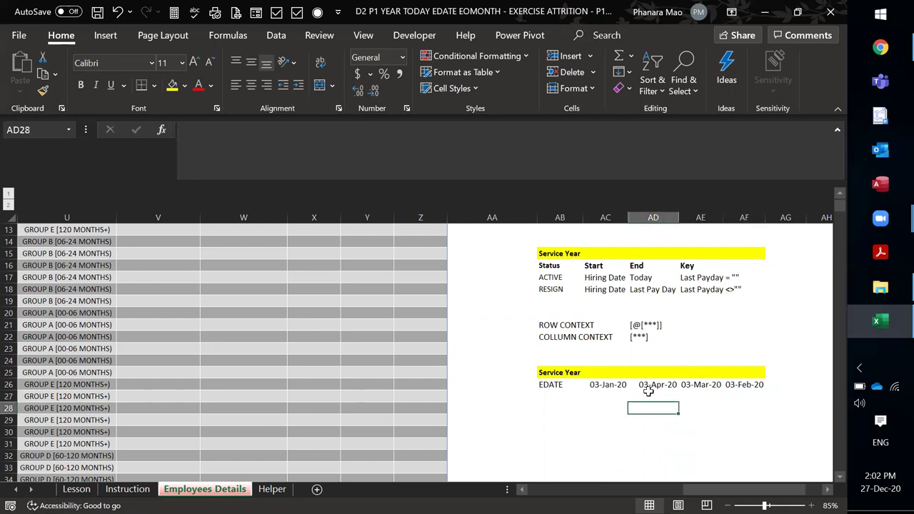
left_click(659, 372)
type("1")
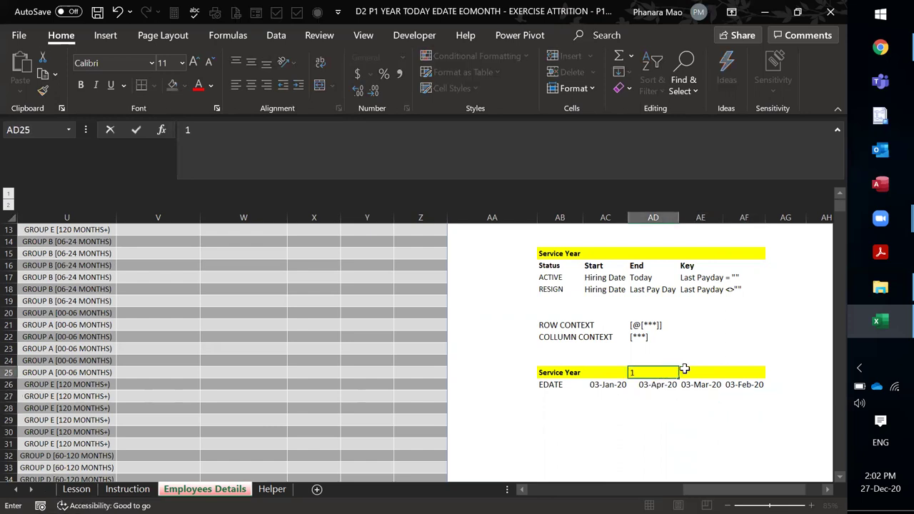
double_click(631, 372)
type("3")
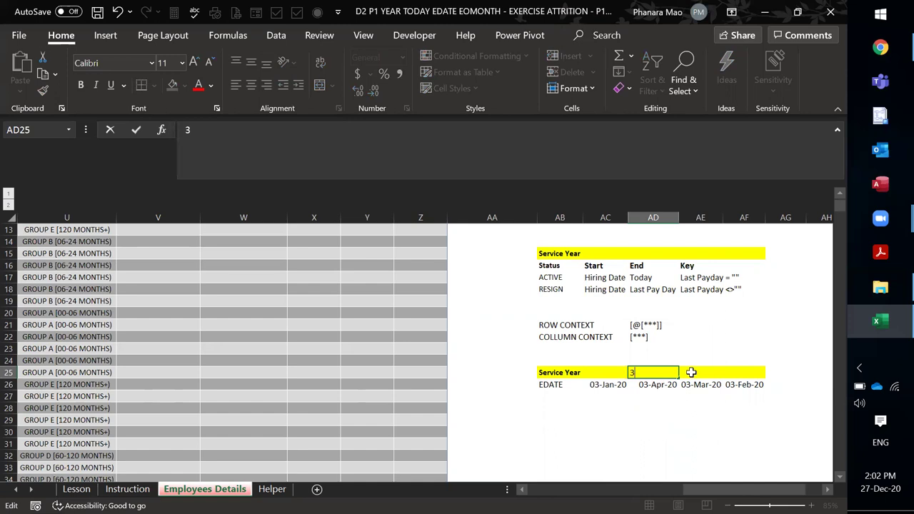
left_click(692, 373)
type("2")
left_click(745, 375)
type("1")
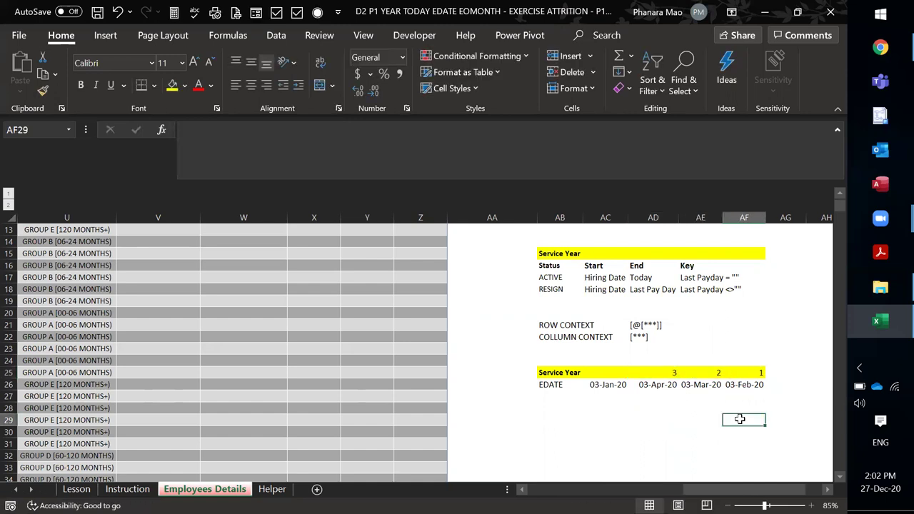
- Label AD27:AF27 Manager, Professional and Opeartional, widening column AE to fit
left_click(670, 401)
type("Manager")
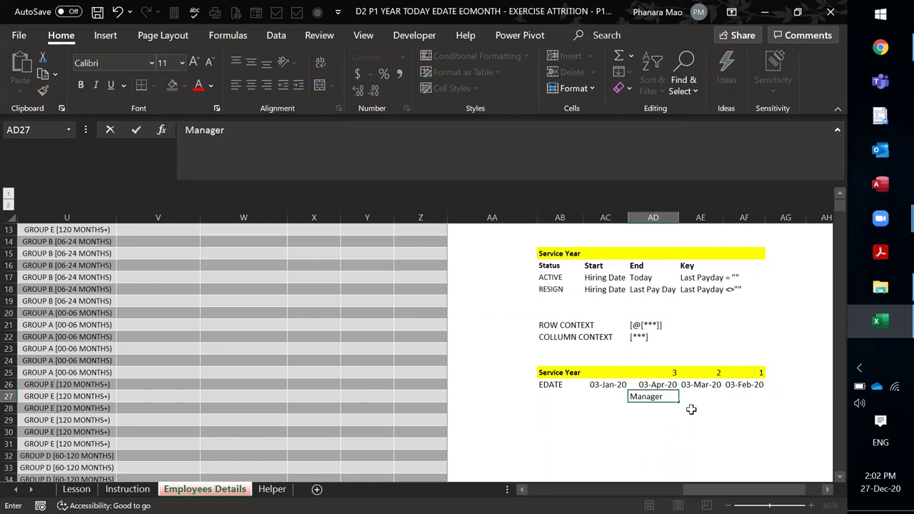
key("Tab")
type("Professional")
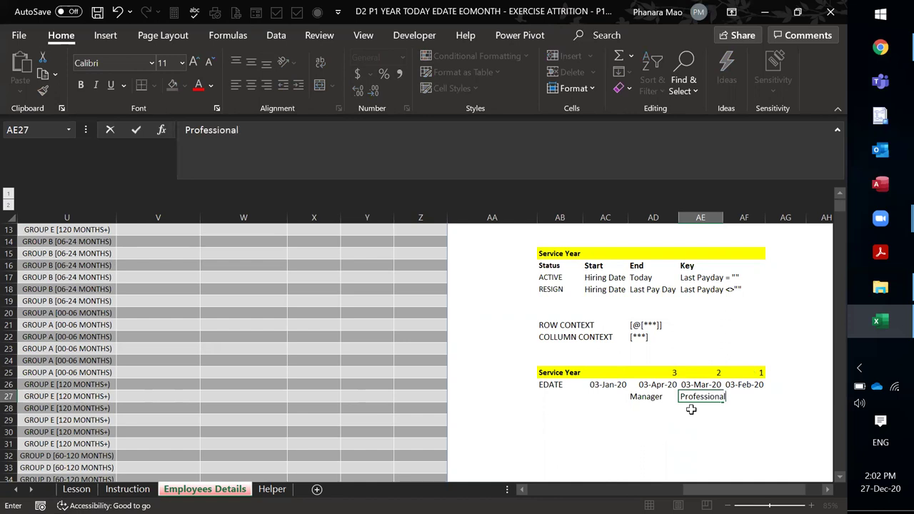
key("Tab")
type("Opeartional")
key("Return")
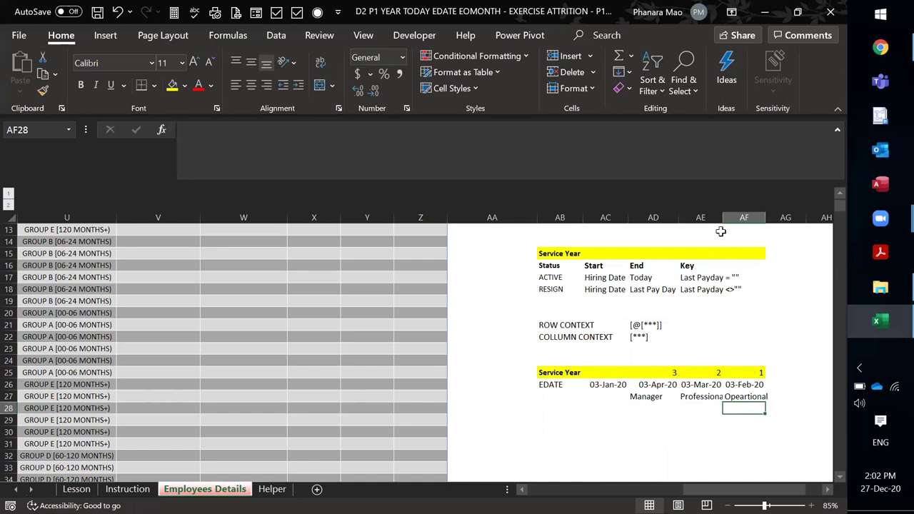
left_click_drag(723, 217, 745, 217)
left_click(745, 305)
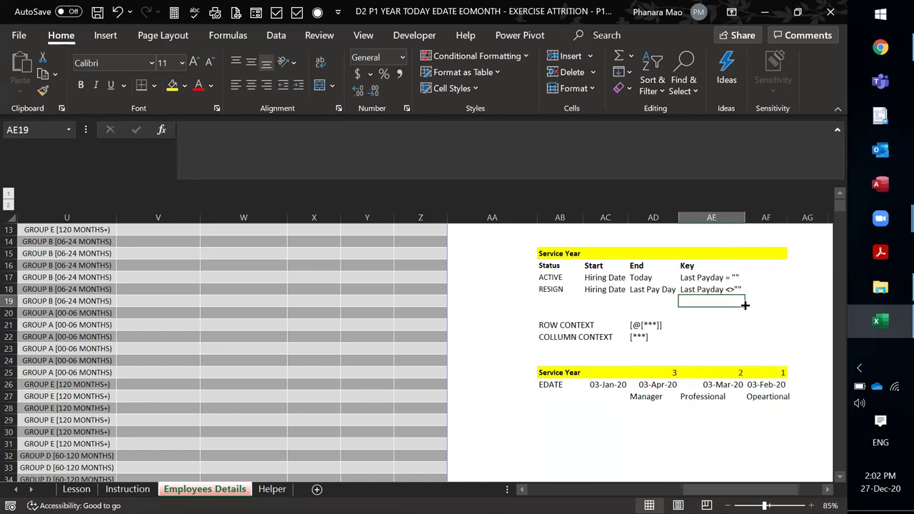
left_click(717, 359)
- Type the row label IF in AB27
left_click(610, 398)
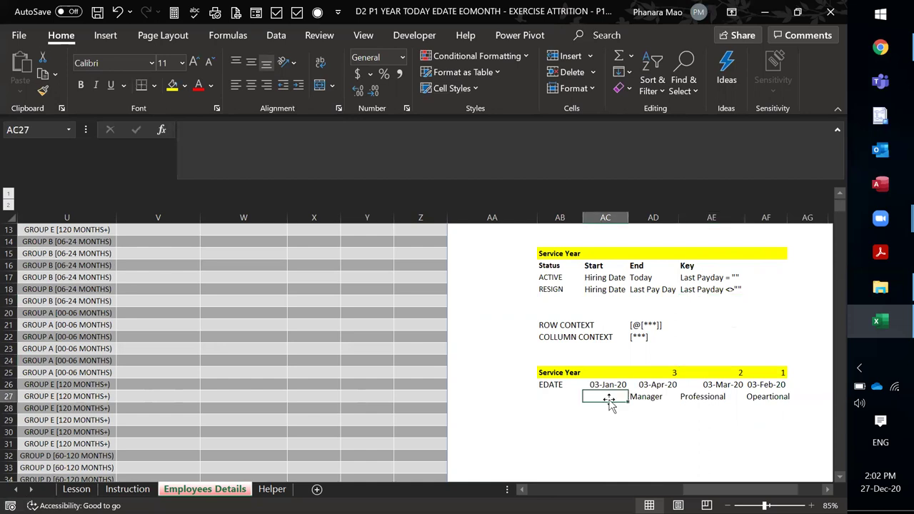
left_click(545, 395)
type("IF")
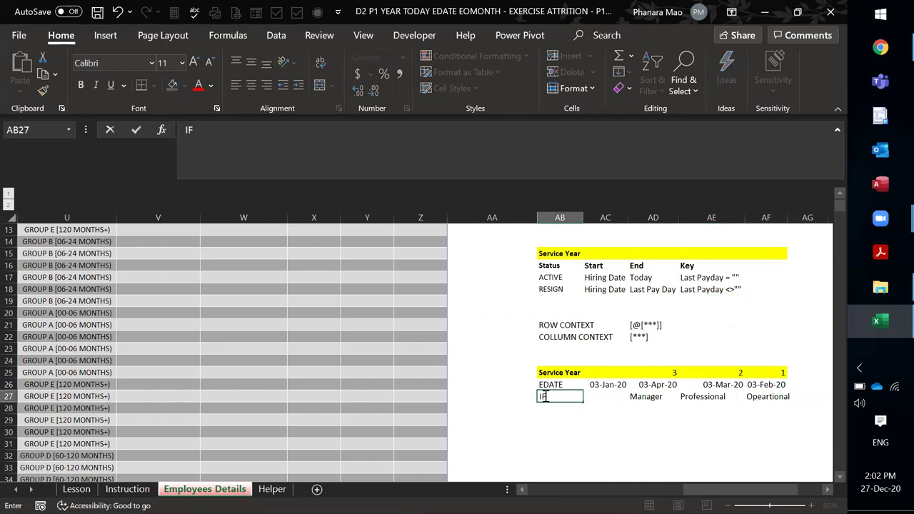
key("Return")
left_click(544, 396)
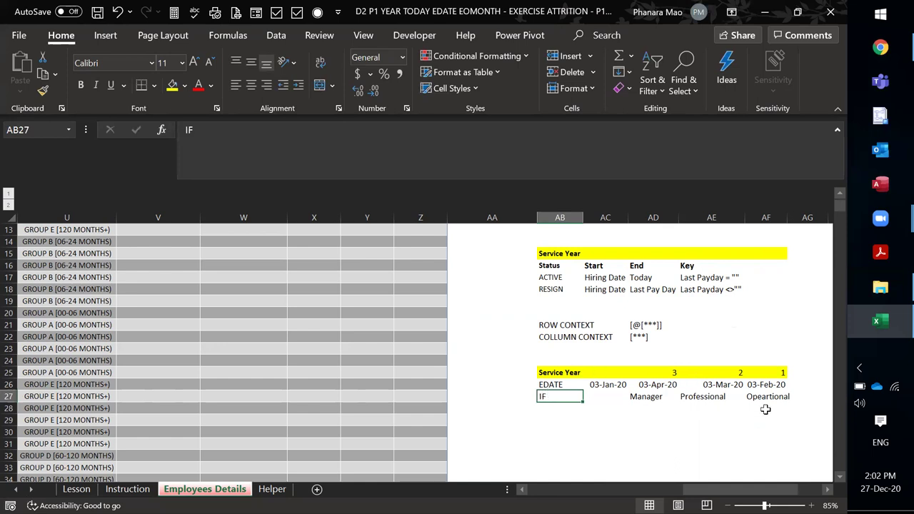
left_click(776, 386)
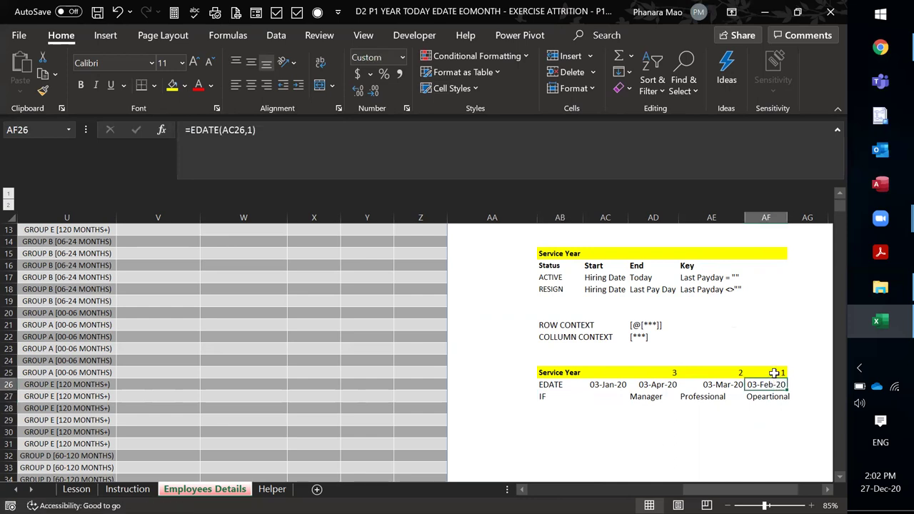
left_click(775, 372)
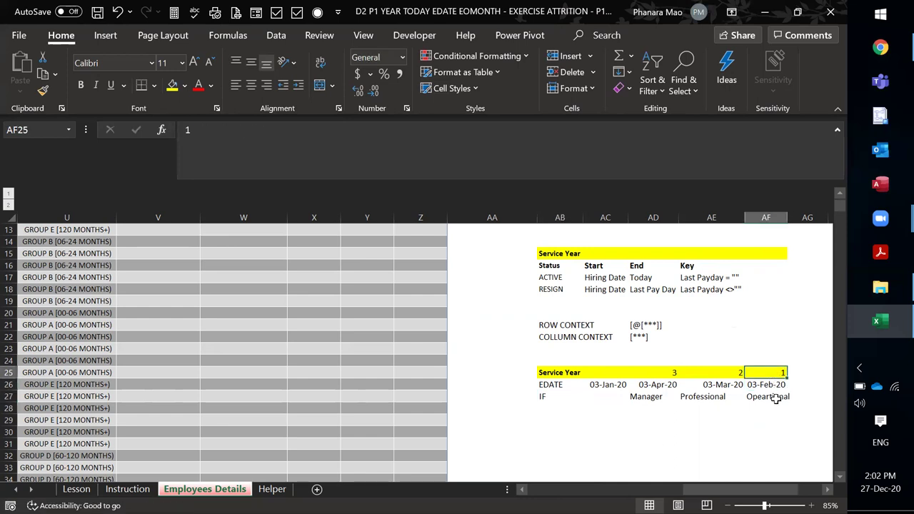
left_click(776, 397)
- Start an IF formula in the first ProbationaryDate cell at the top of the table
left_click(408, 312)
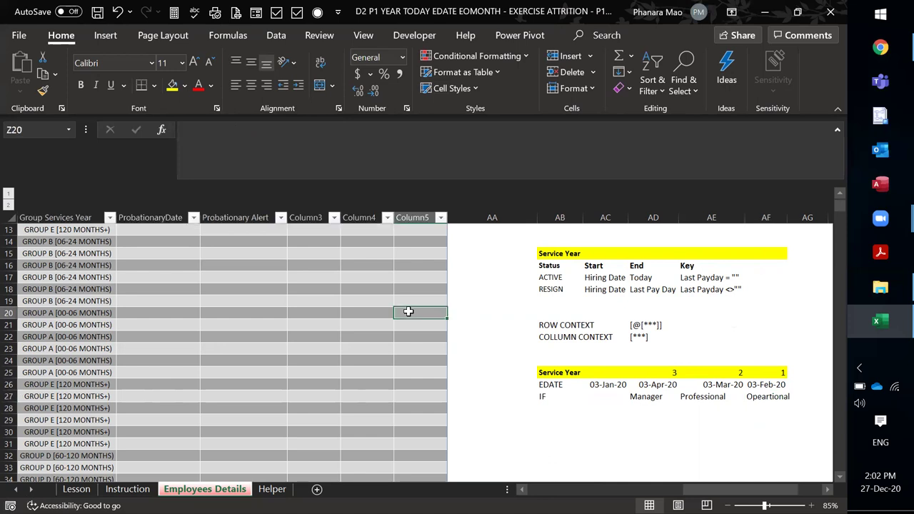
scroll(408, 311, "up", 1)
scroll(408, 312, "up", 4)
scroll(408, 311, "down", 1)
scroll(408, 312, "up", 1)
left_click(493, 299)
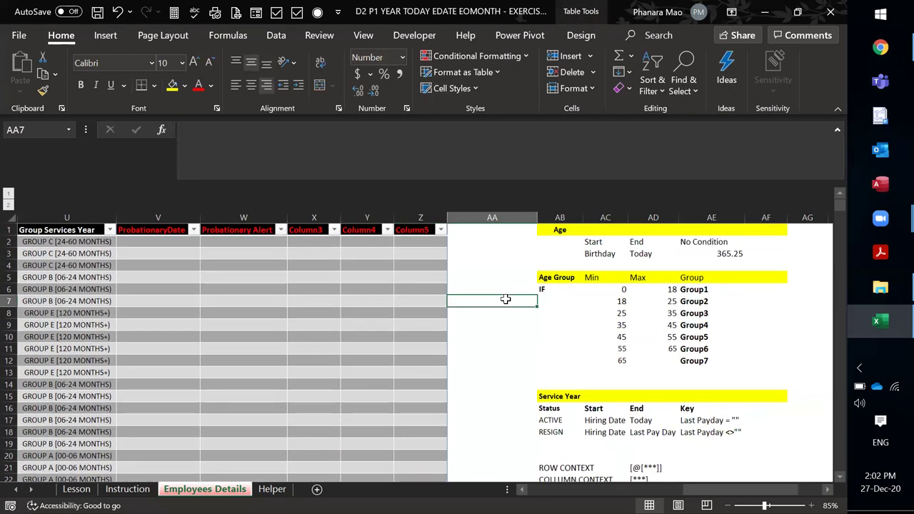
left_click(181, 242)
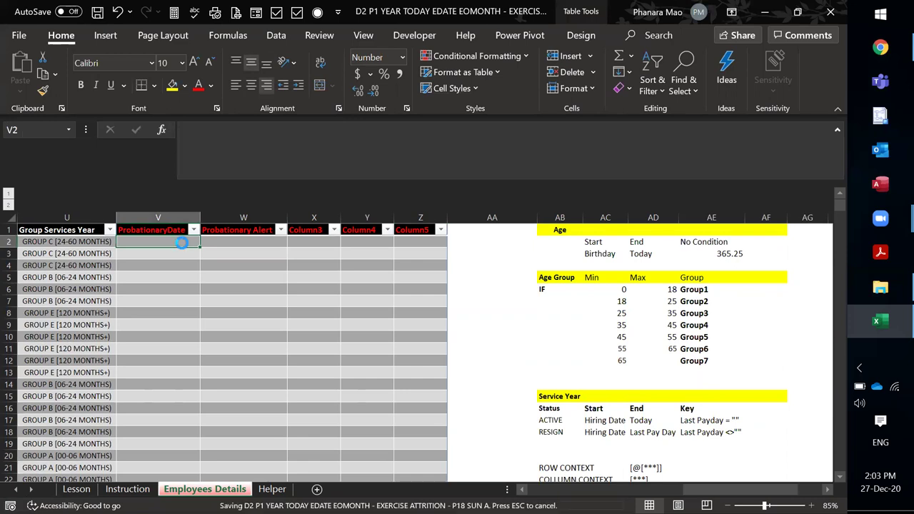
left_click(218, 242)
left_click(165, 242)
type("=i")
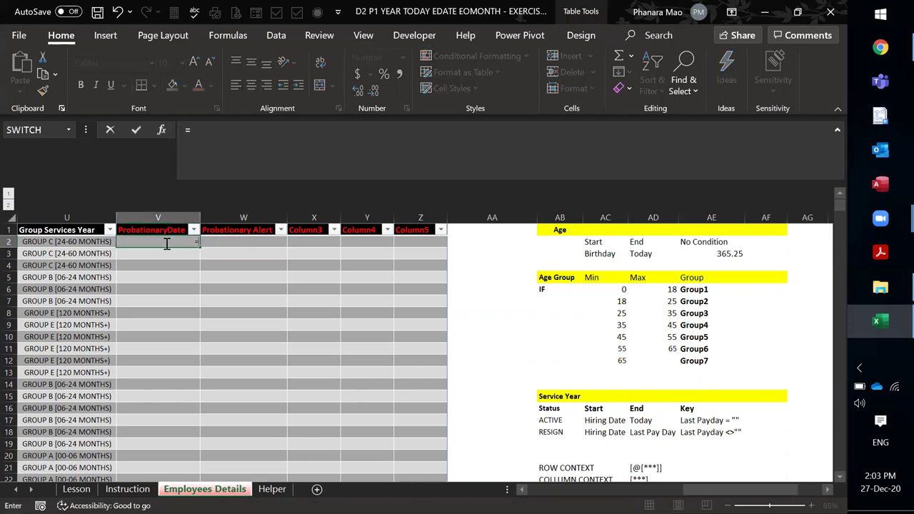
key("Tab")
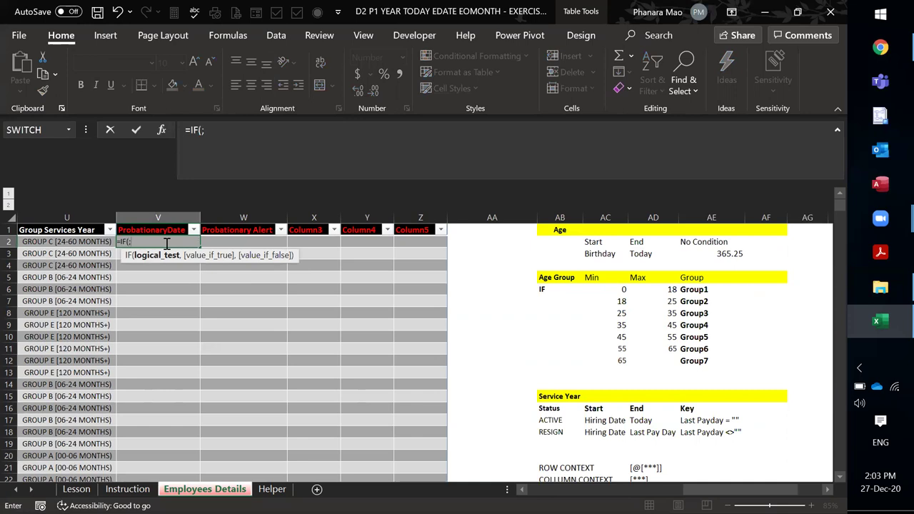
- Add the condition [@[Emp. Level]]="Operational" to the IF formula
type("[@[")
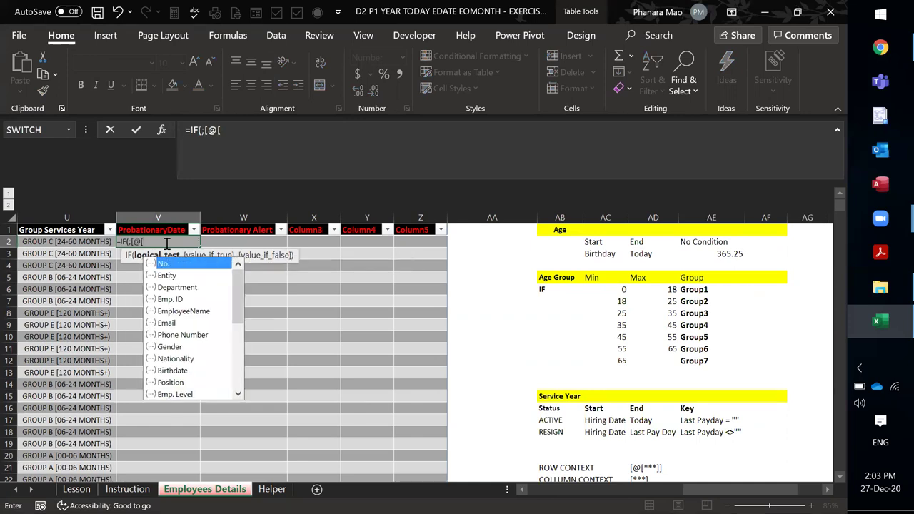
type("Em")
key("BackSpace")
key("BackSpace")
type("em")
key("Down")
key("Down")
key("Down")
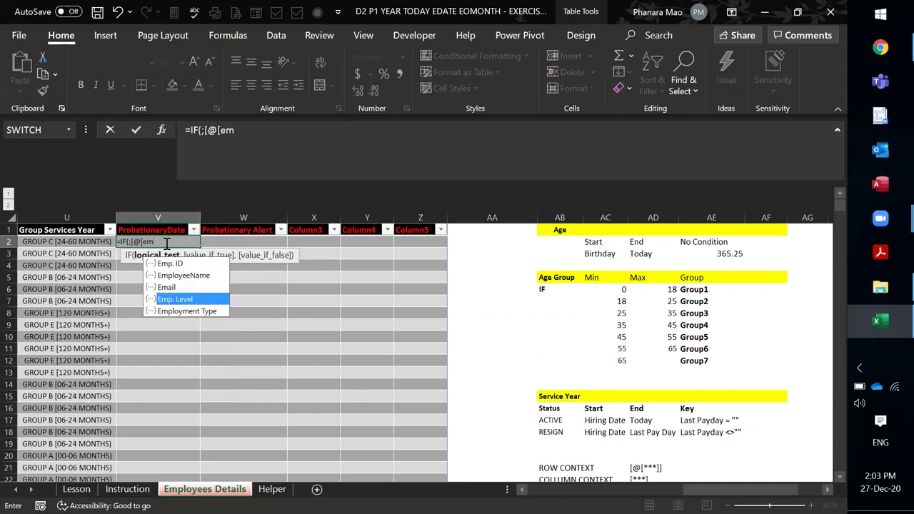
key("Tab")
type("]]=")
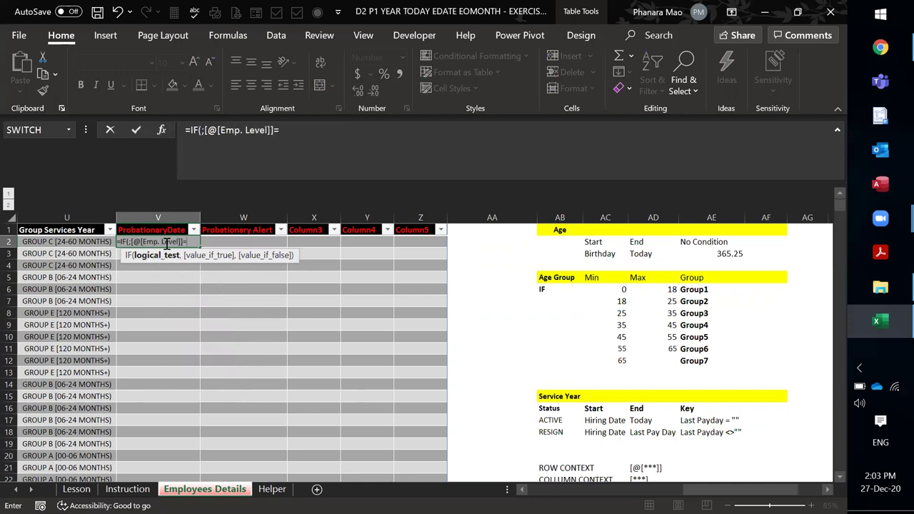
type("\"Operational")
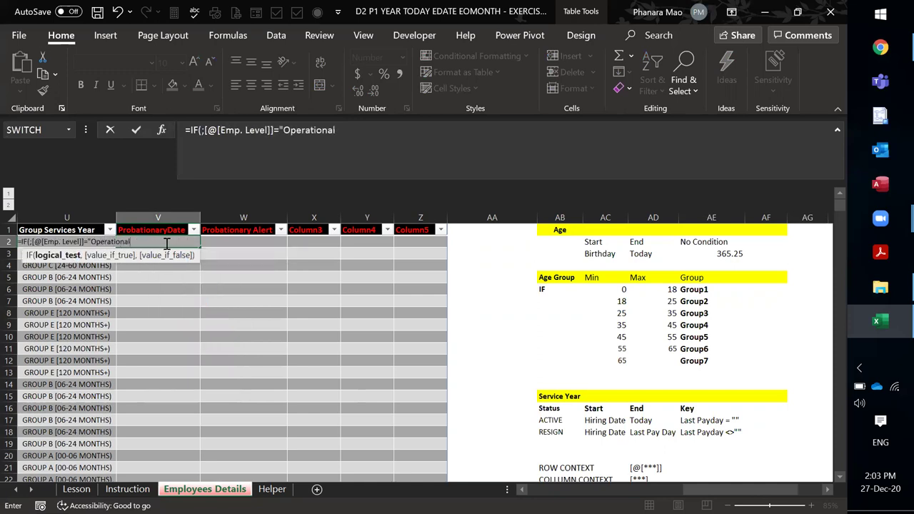
type(",eda")
- Add EDATE([@[Hiring Date]],1) as the result when the level is Operational
key("Tab")
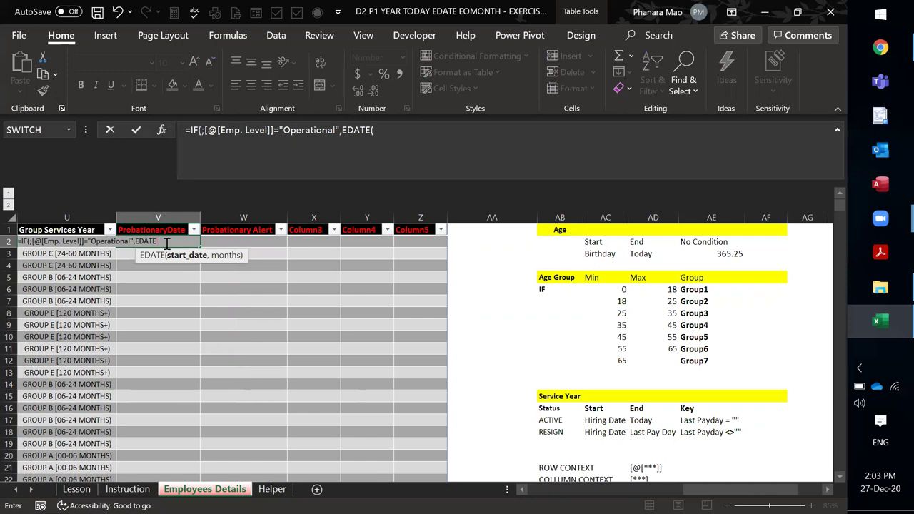
type("[")
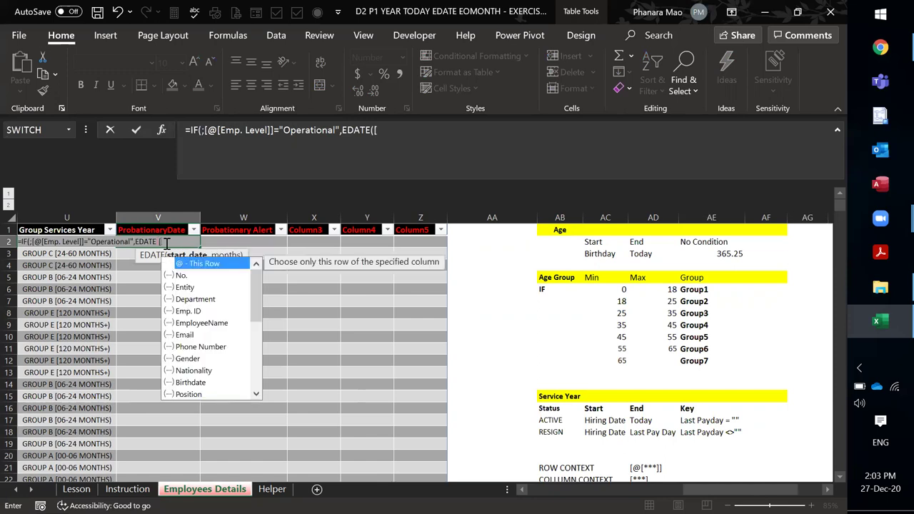
type("@[")
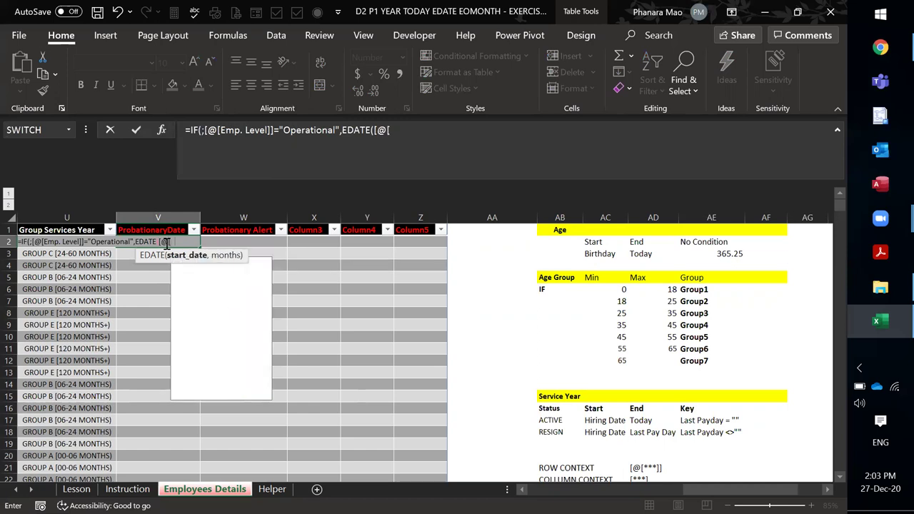
type("h")
key("Tab")
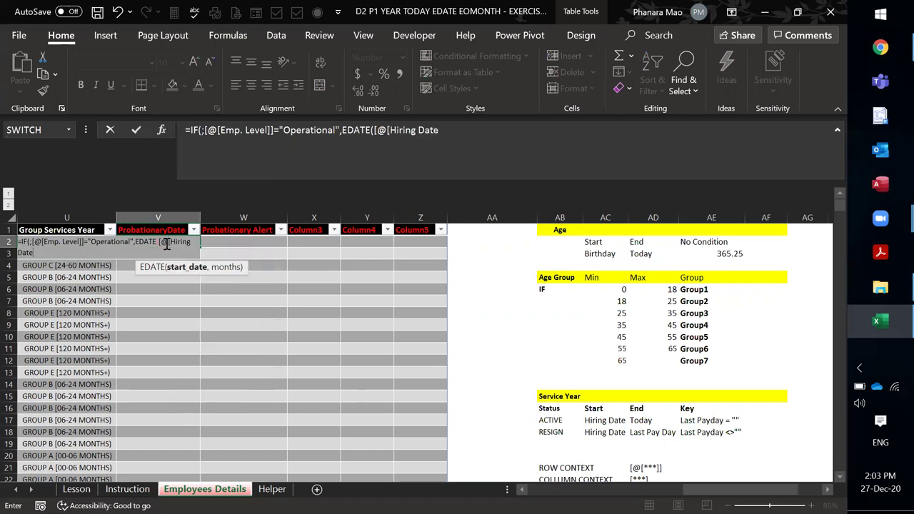
type("]]")
type(",")
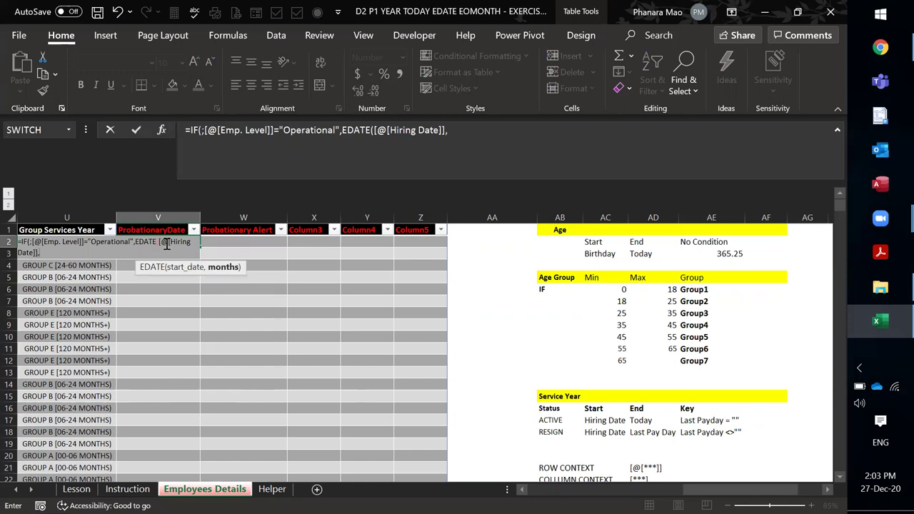
key("BackSpace")
key("BackSpace")
key("BackSpace")
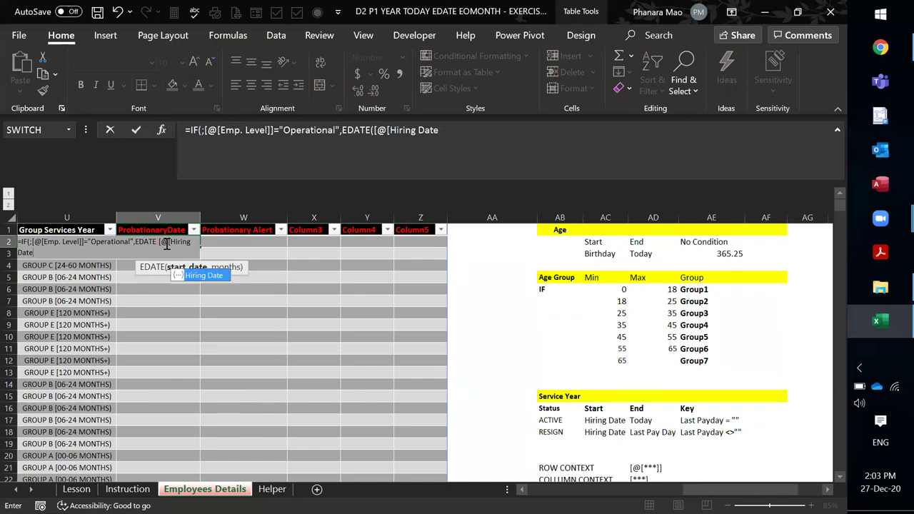
key("BackSpace")
key("BackSpace")
key("BackSpace")
key("BackSpace")
key("BackSpace")
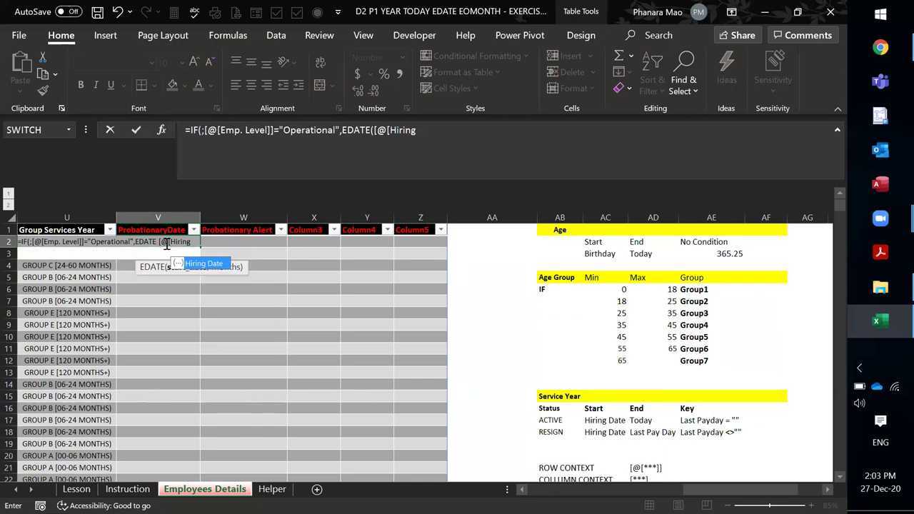
type("Date]]")
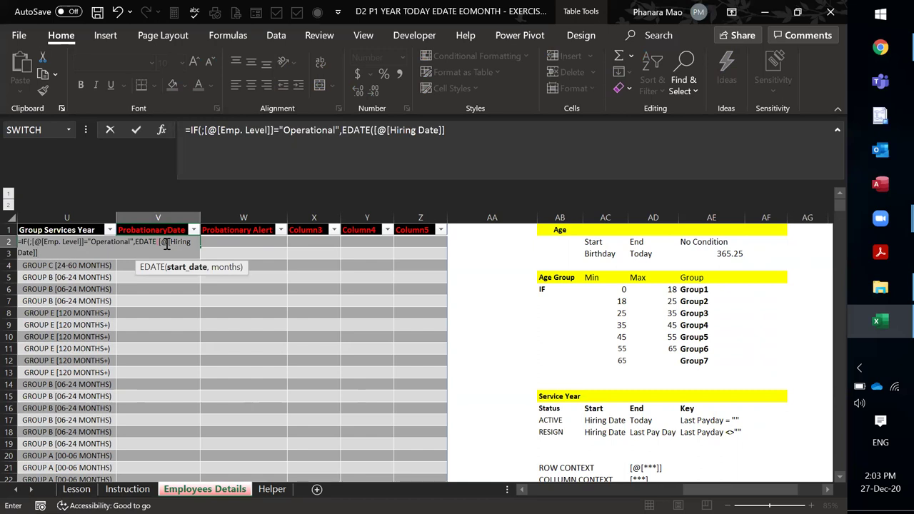
type(",1)")
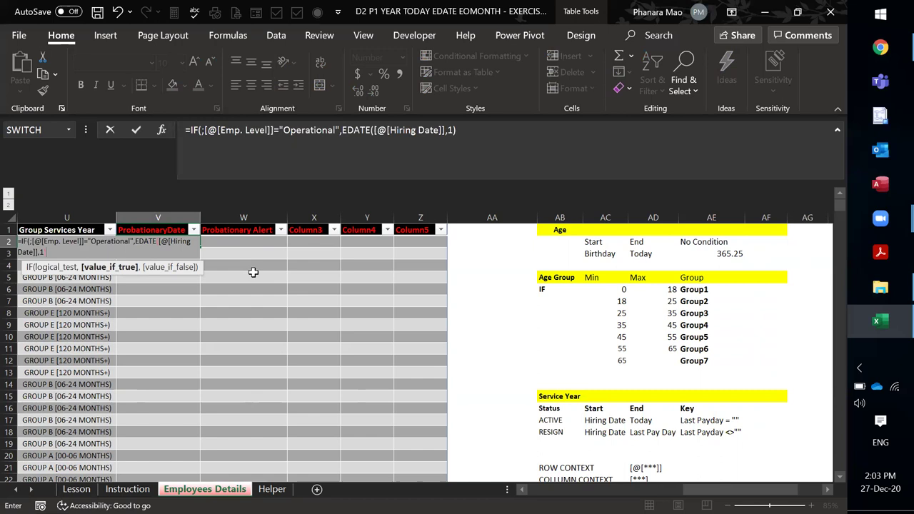
left_click(204, 131)
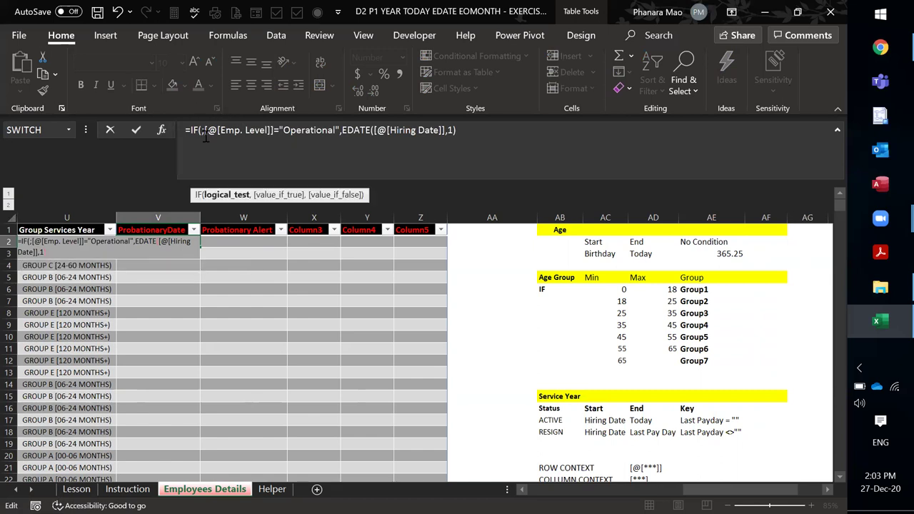
left_click(508, 135)
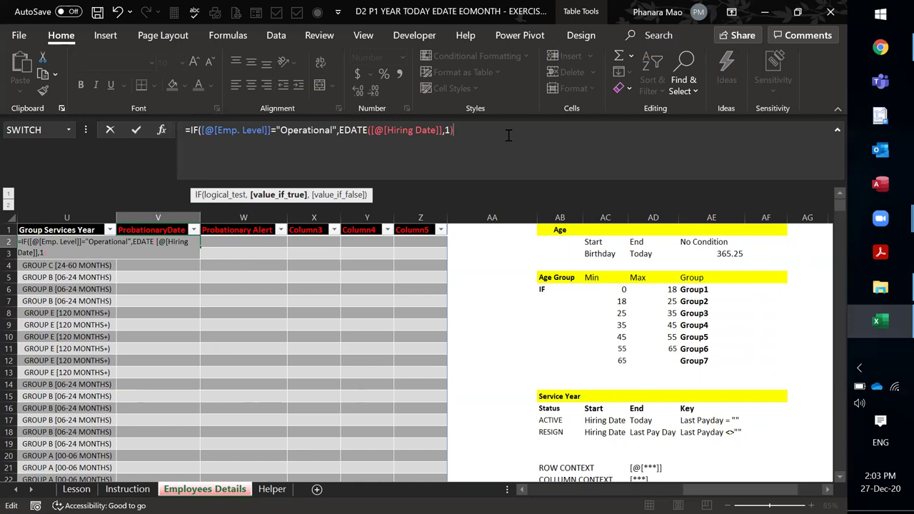
key("BackSpace")
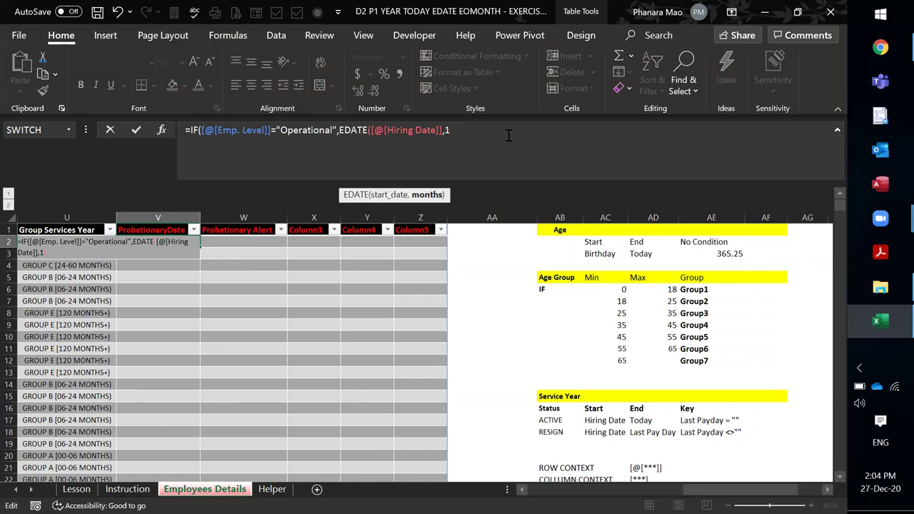
type(",")
key("BackSpace")
type("),IF(")
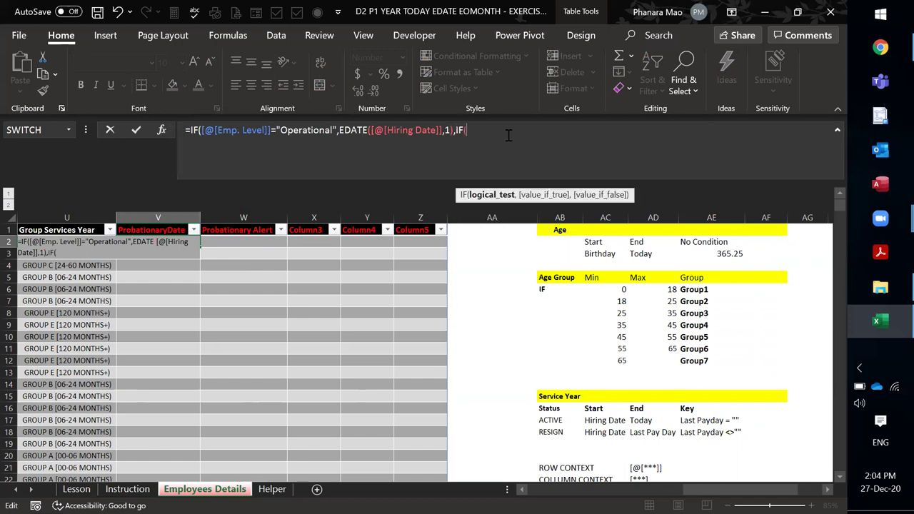
type("[@[")
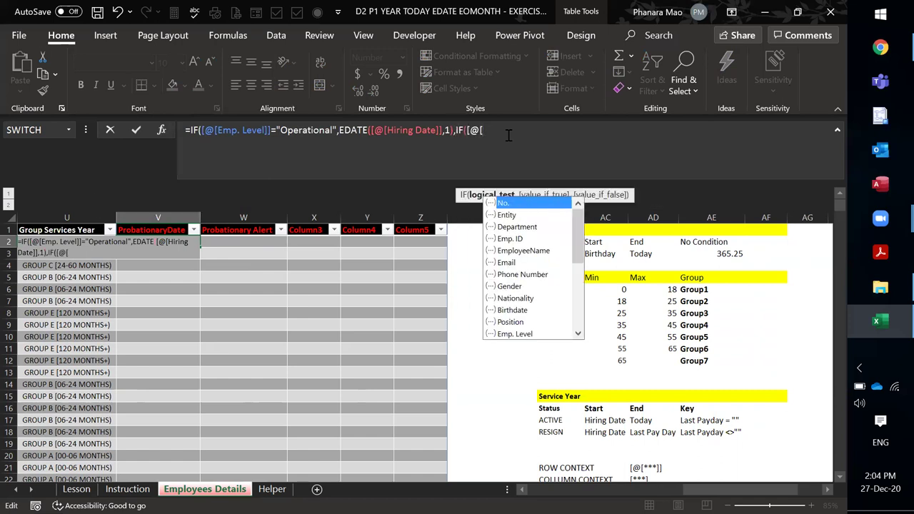
type("e")
key("Down")
key("Down")
key("Down")
key("Down")
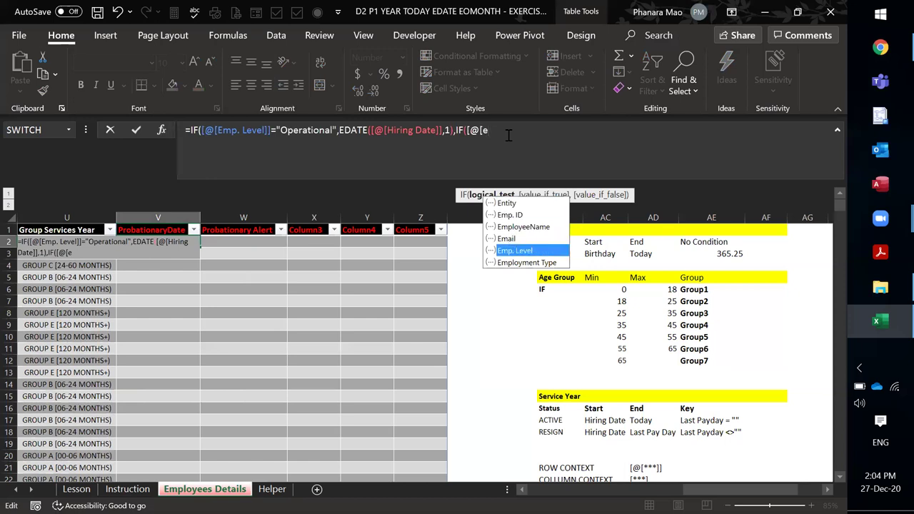
key("Tab")
type("]]=\"Professional\",edae")
key("Return")
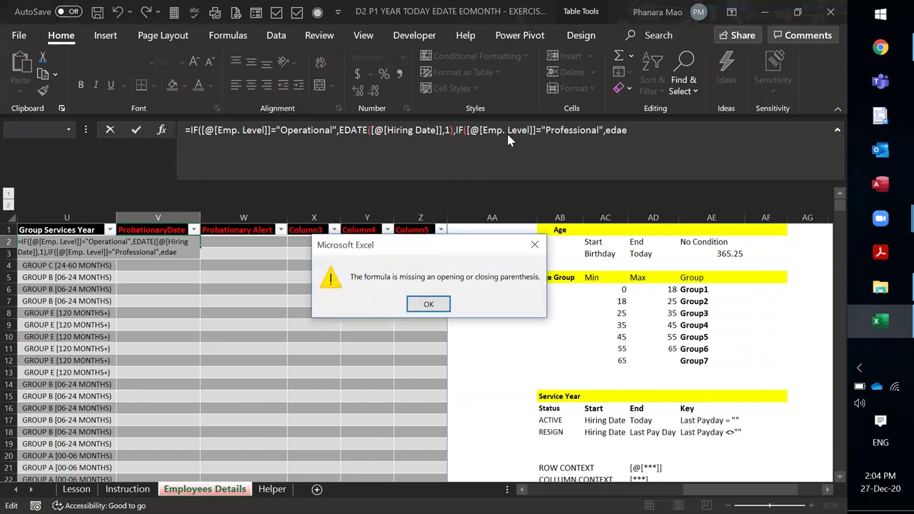
left_click(429, 305)
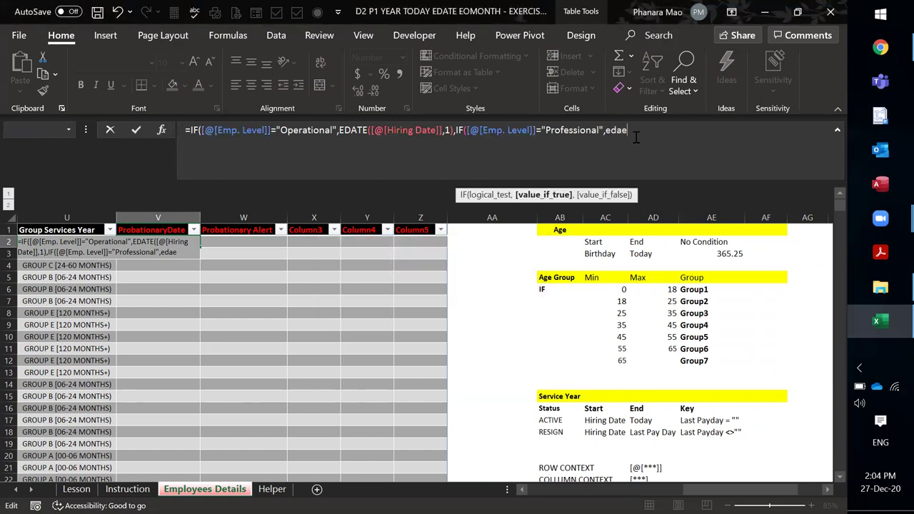
key("BackSpace")
type("a")
key("Return")
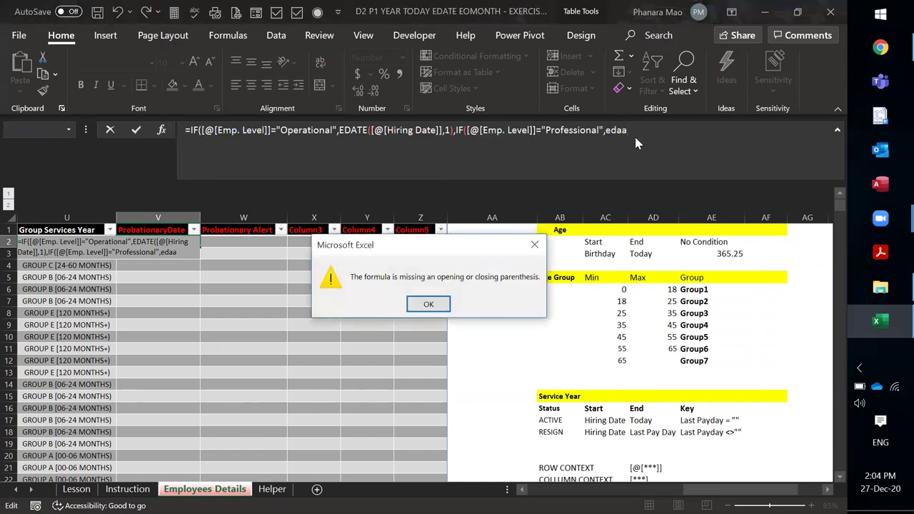
left_click(436, 304)
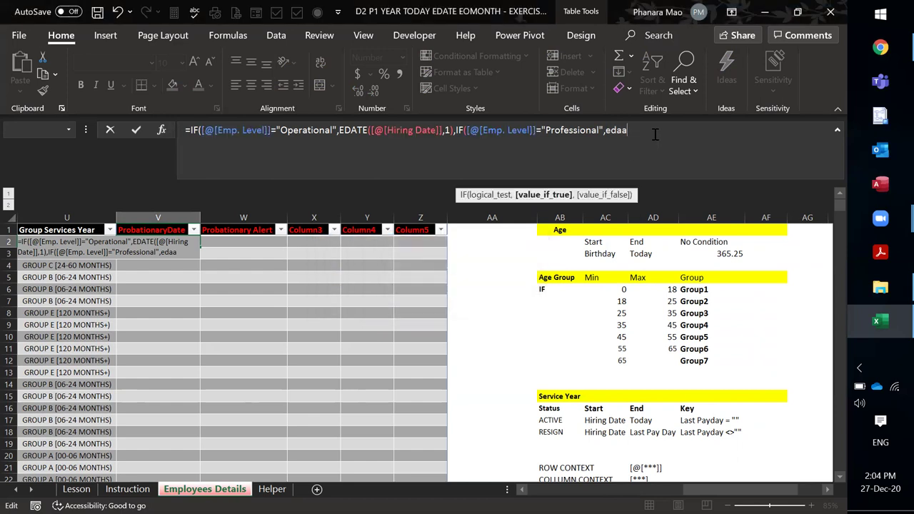
key("BackSpace")
type("te")
key("Tab")
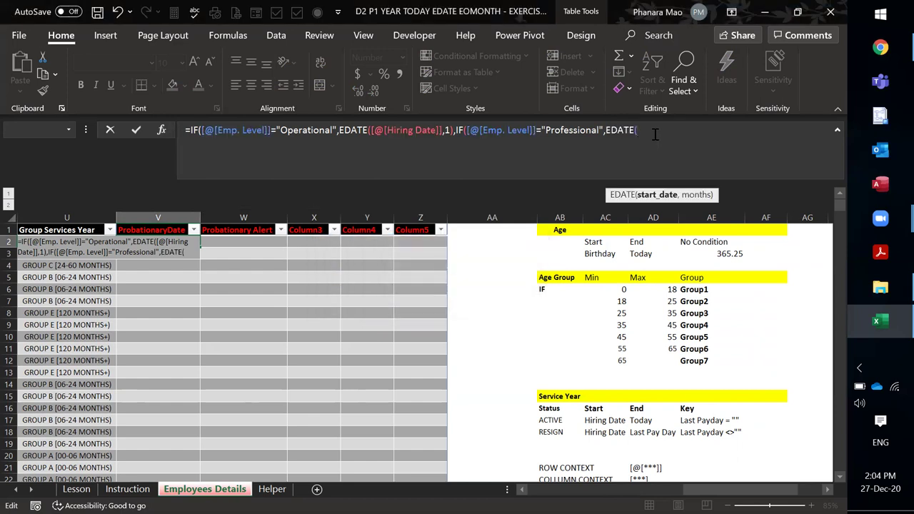
type("[@[")
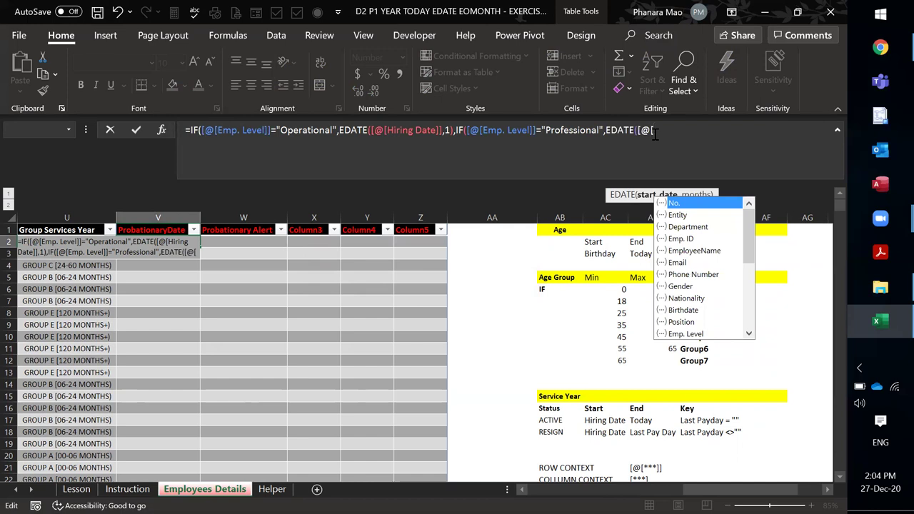
type("Hiring Date")
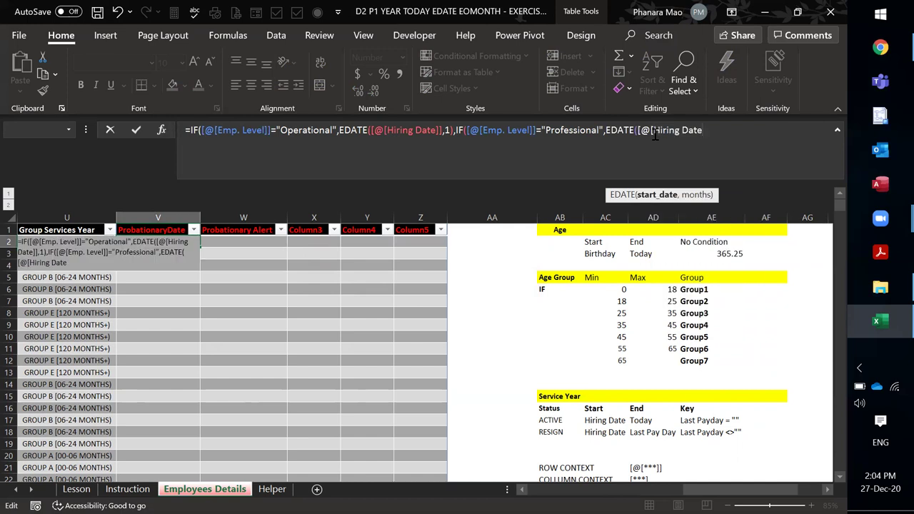
type("]],2")
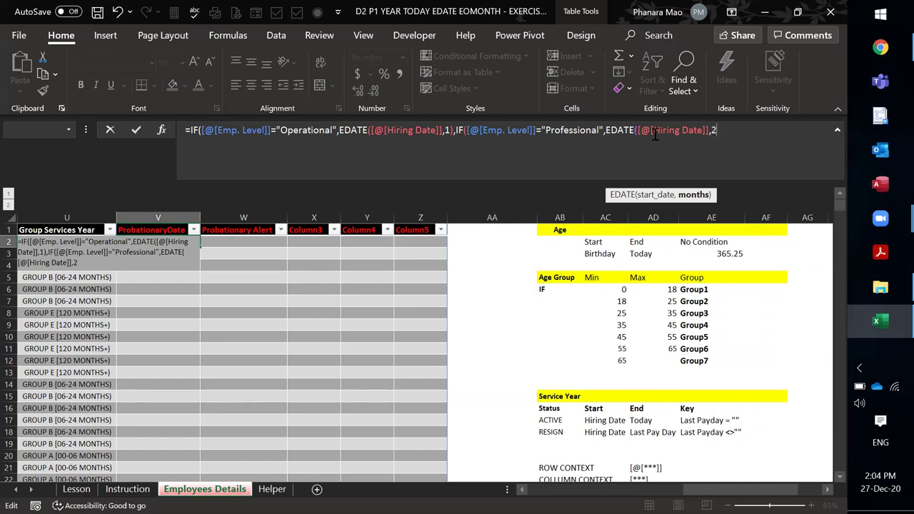
type(")")
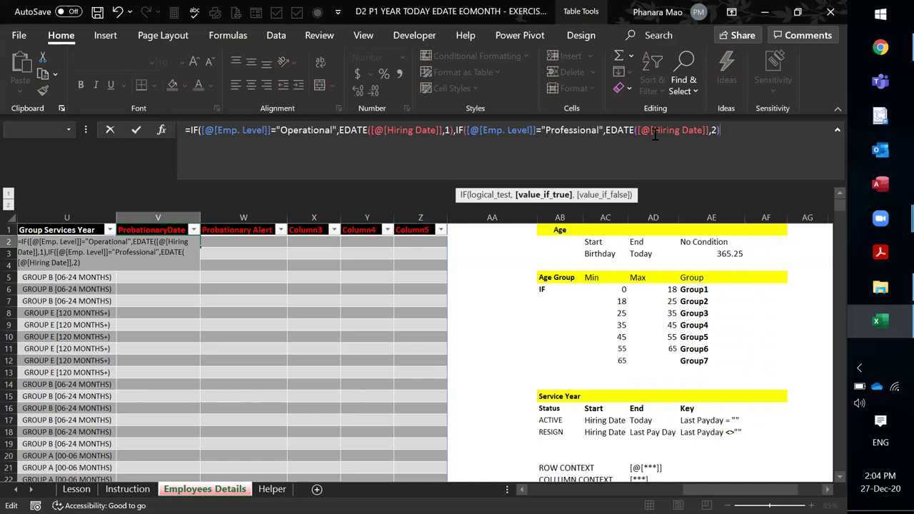
type(",")
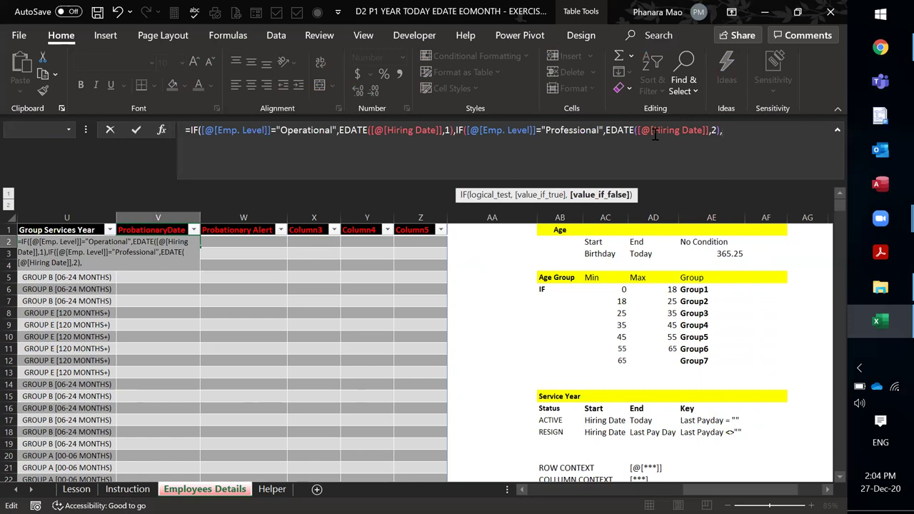
type("edat")
key("Tab")
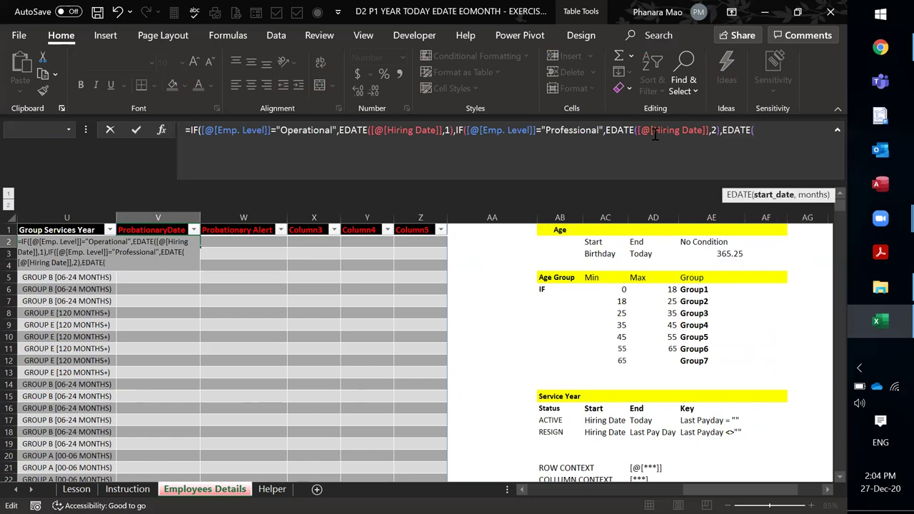
type("[#")
key("BackSpace")
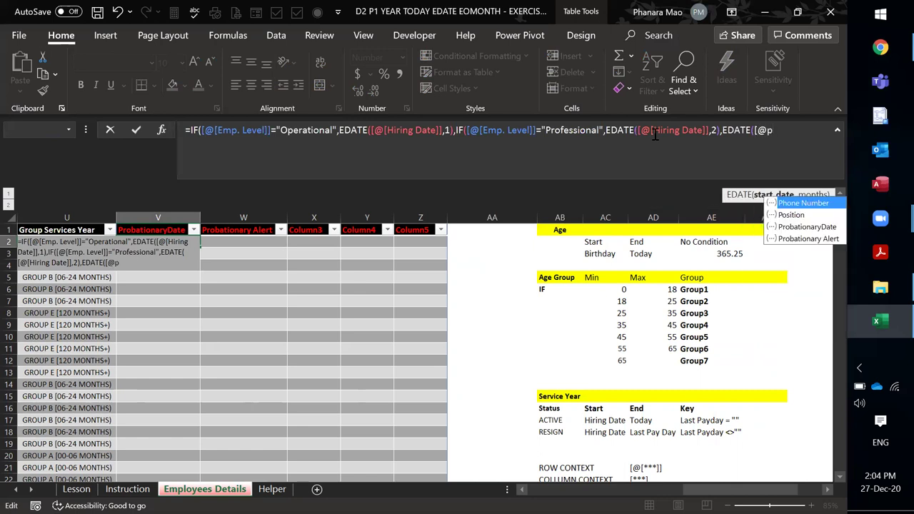
type("@[")
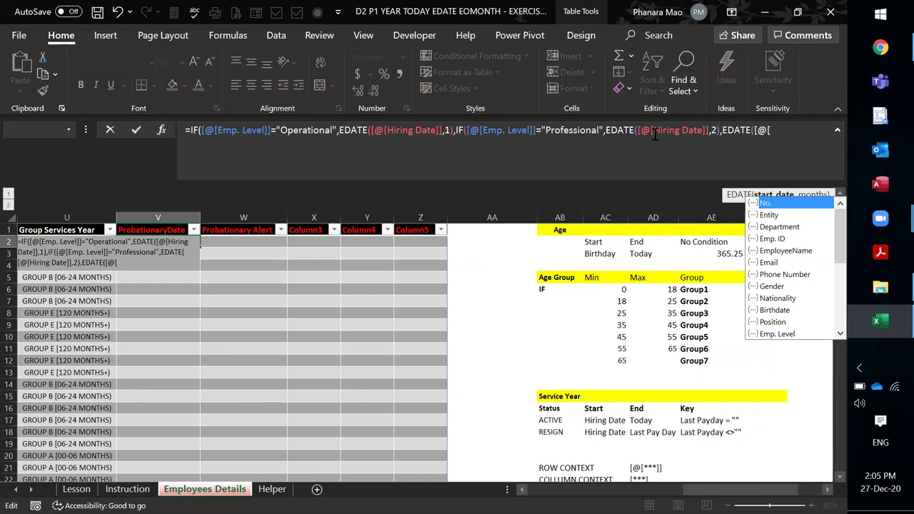
type("Hiring Date")
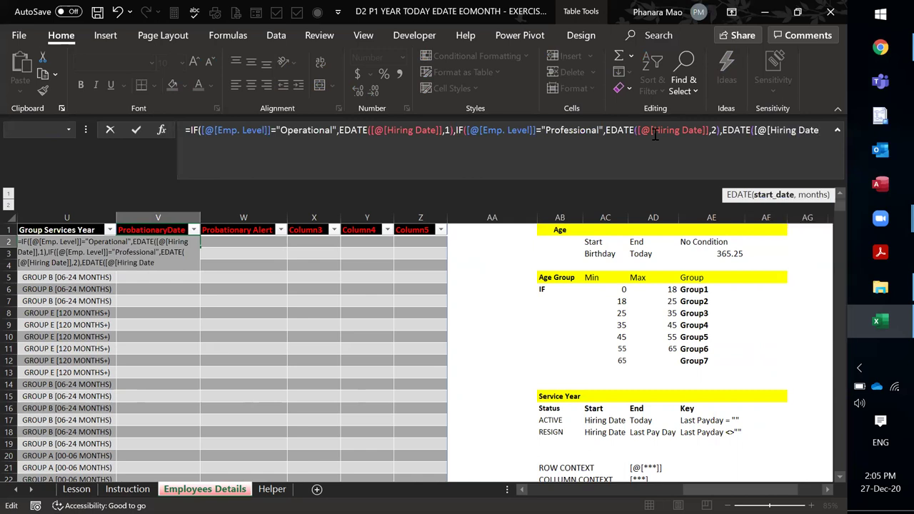
type("]],3")
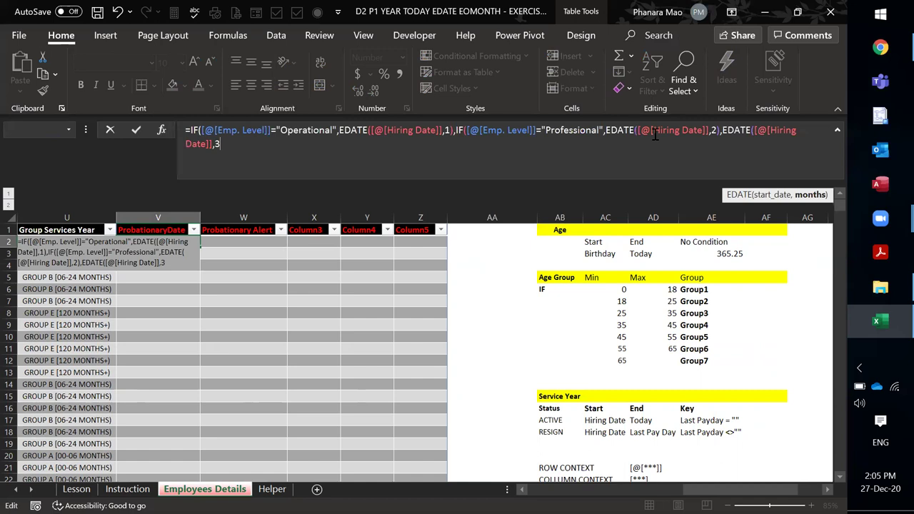
type(")))")
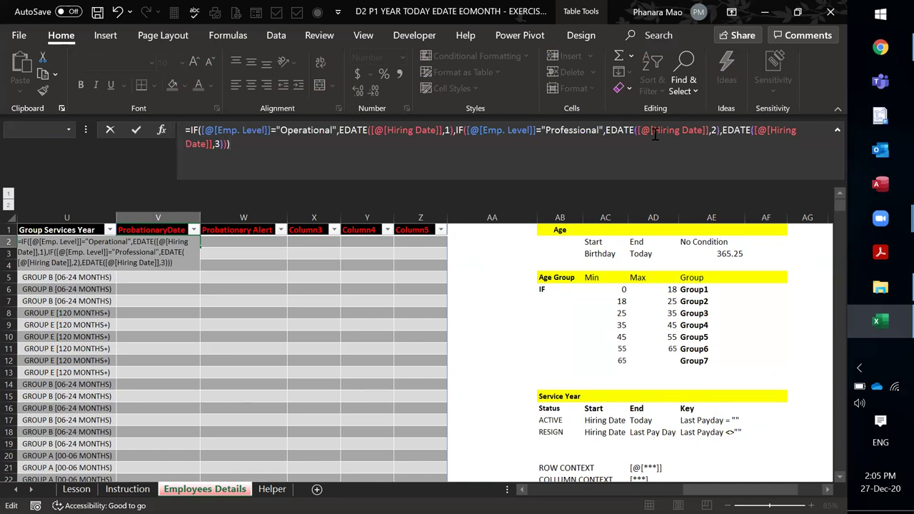
key("Return")
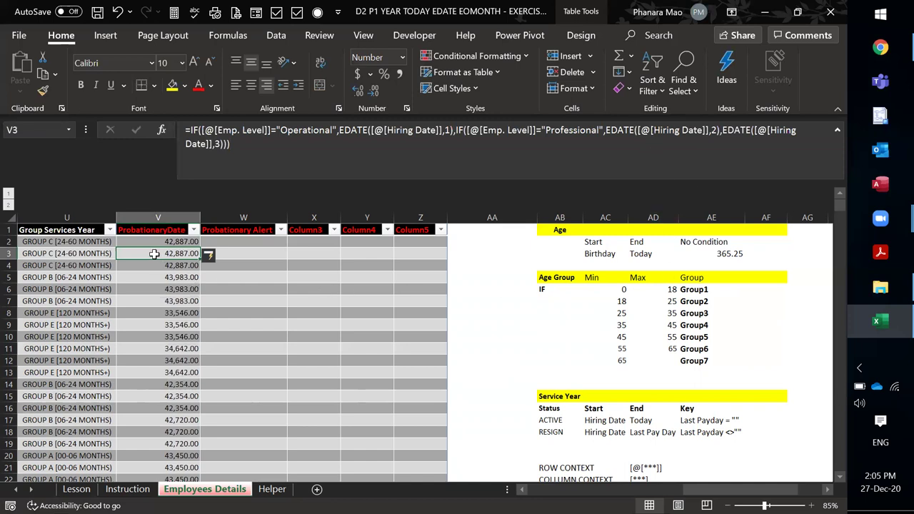
left_click(145, 242)
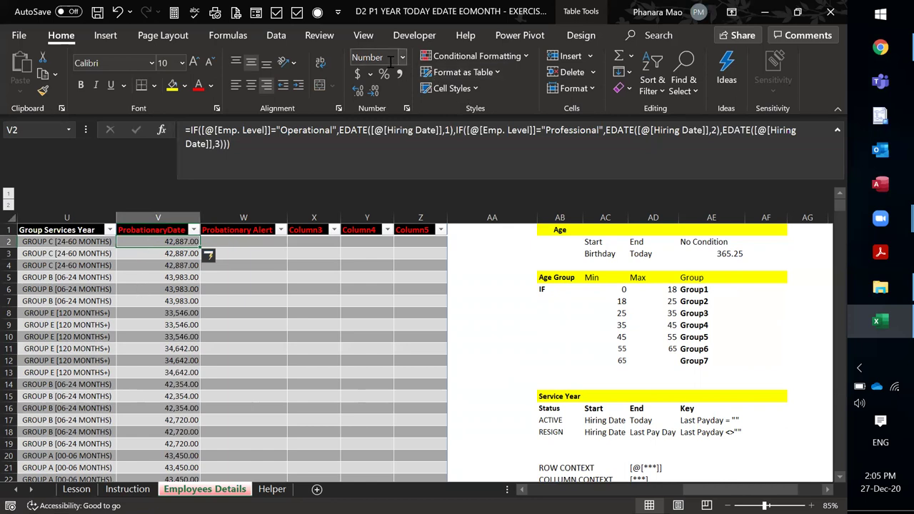
left_click(164, 268)
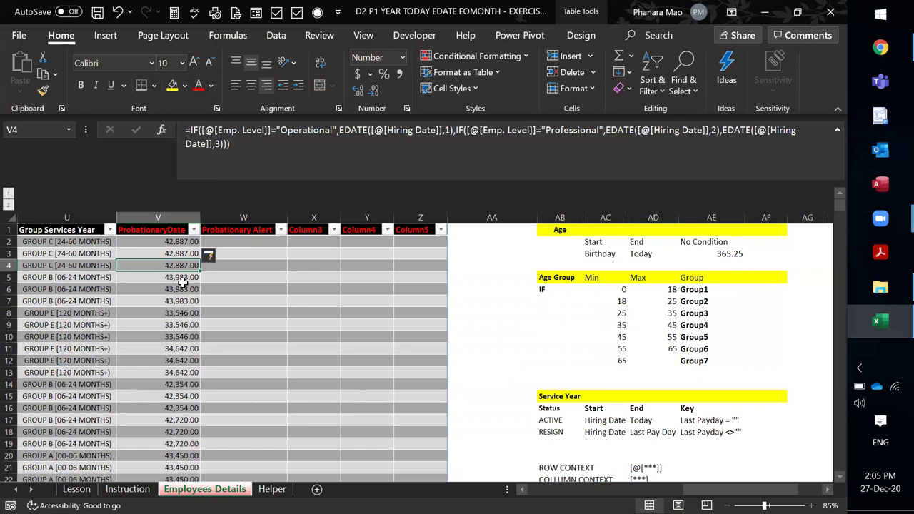
left_click(141, 315)
left_click(149, 277)
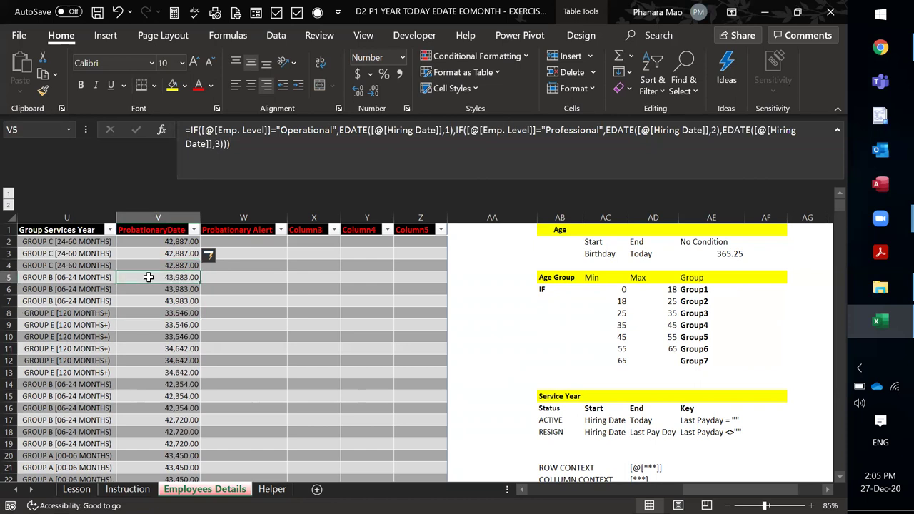
key("ctrl+shift+Down")
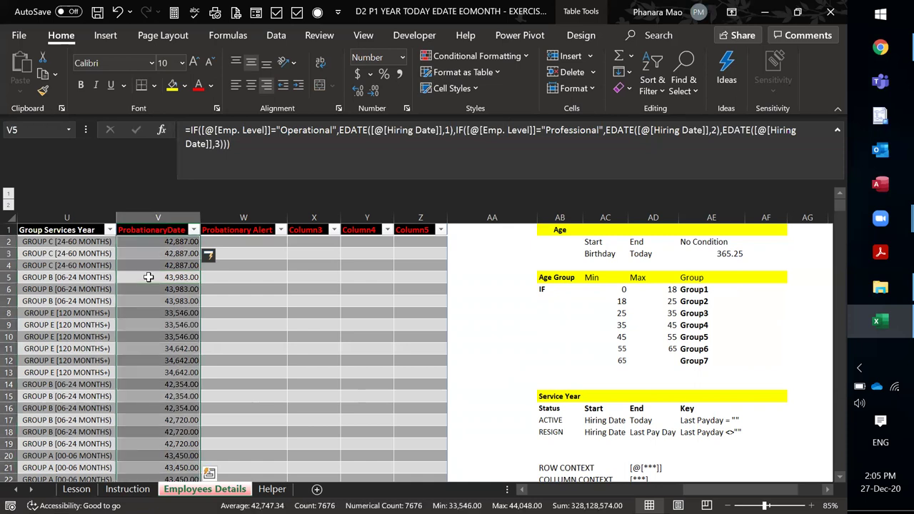
key("shift+Right")
key("shift+Left")
left_click(403, 57)
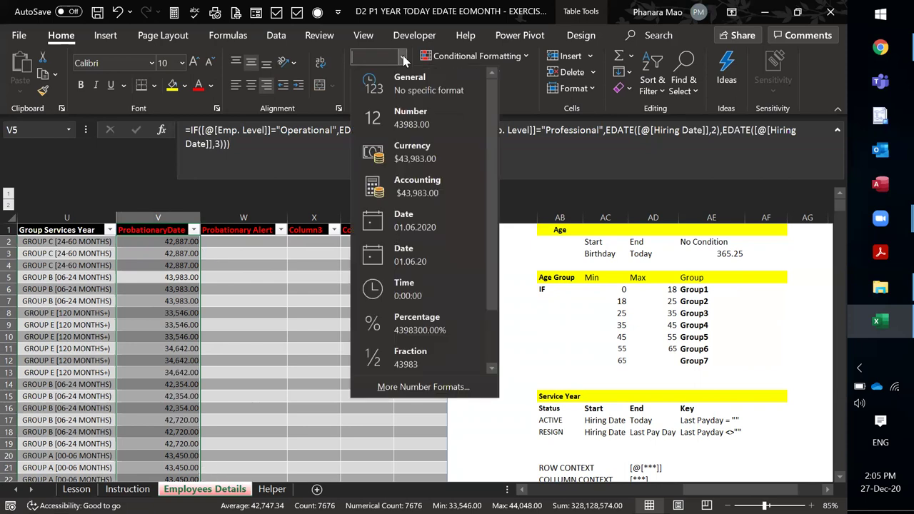
left_click(412, 227)
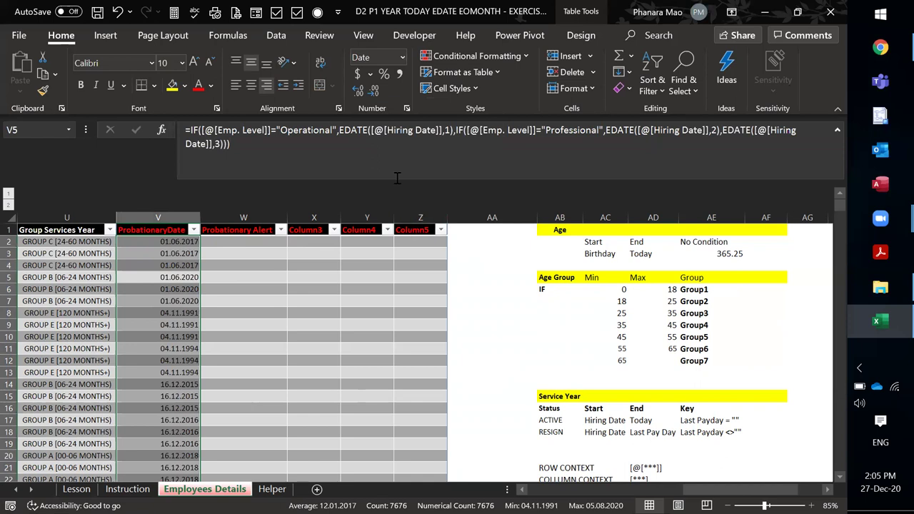
left_click(407, 111)
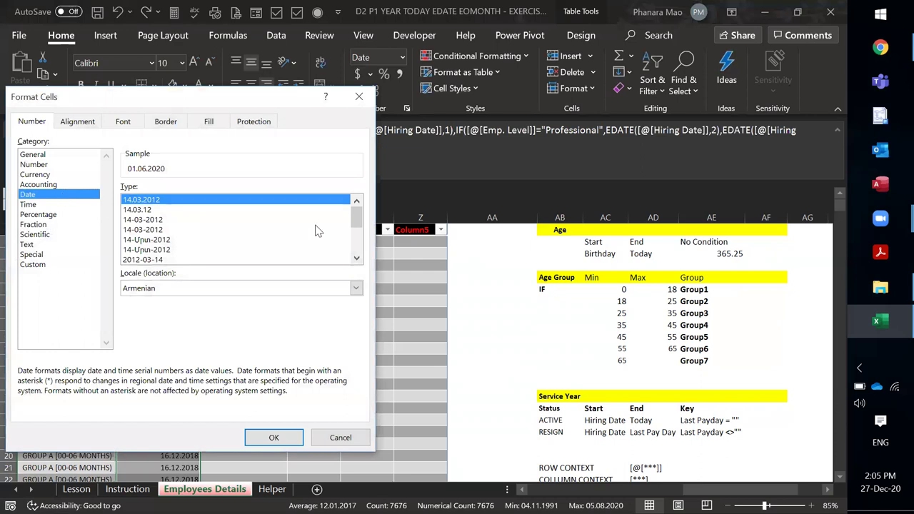
mouse_move(355, 220)
left_mouse_down()
mouse_move(356, 235)
mouse_move(355, 209)
left_mouse_up()
left_click(48, 265)
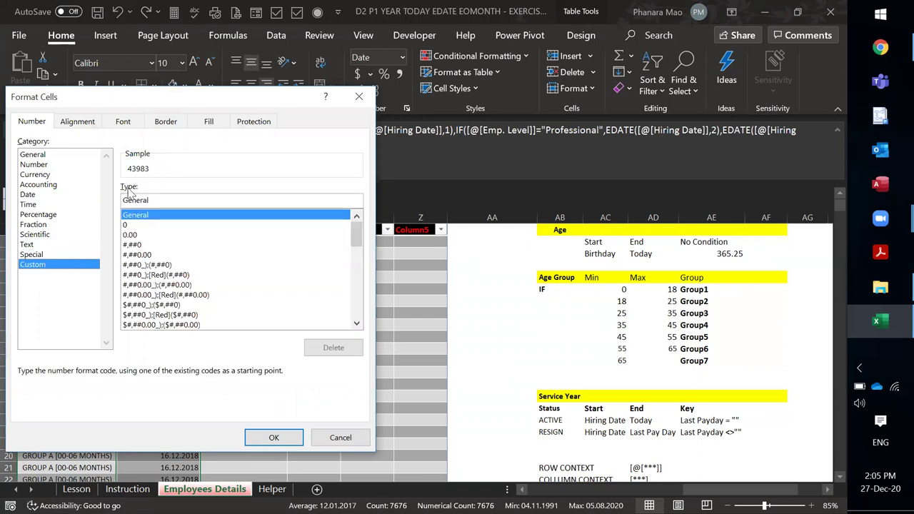
left_click(132, 225)
left_click(133, 235)
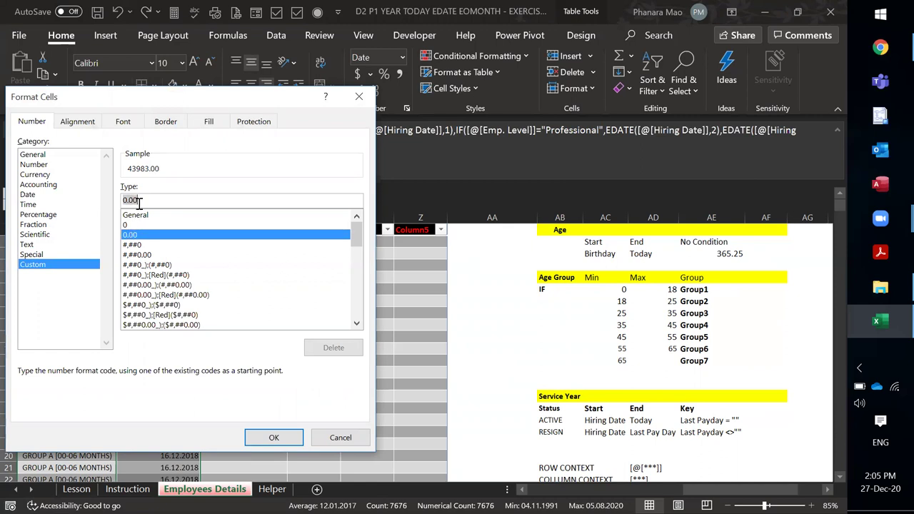
key("BackSpace")
type("ddd")
key("BackSpace")
type("-mmm")
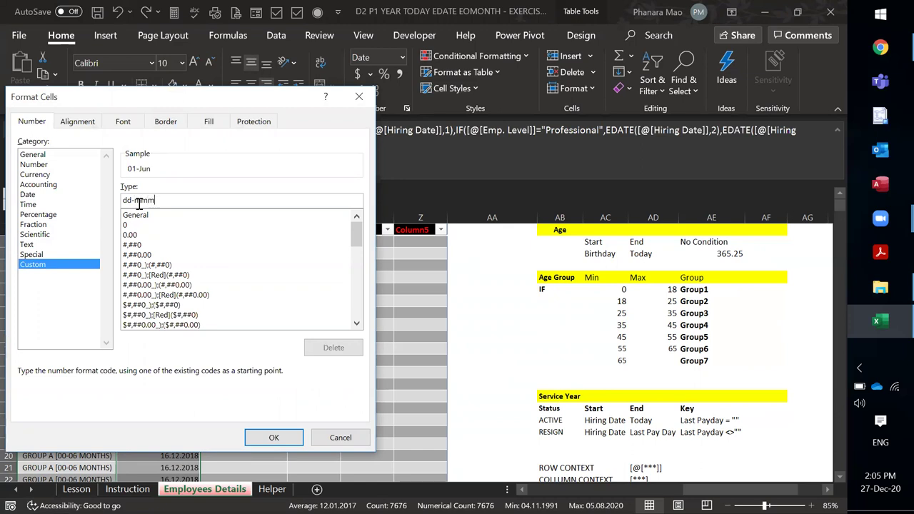
type("-yyyy")
key("Return")
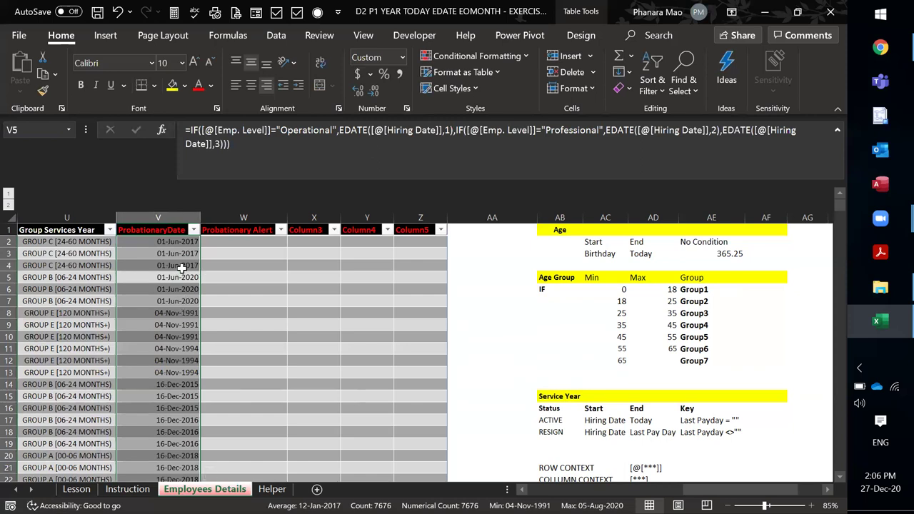
left_click(215, 254)
left_click(179, 254)
left_click(172, 244)
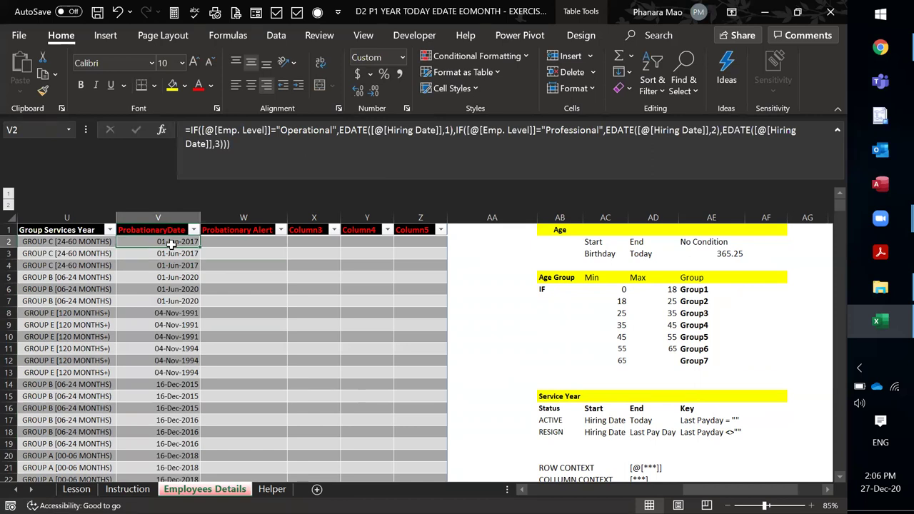
left_click(226, 243)
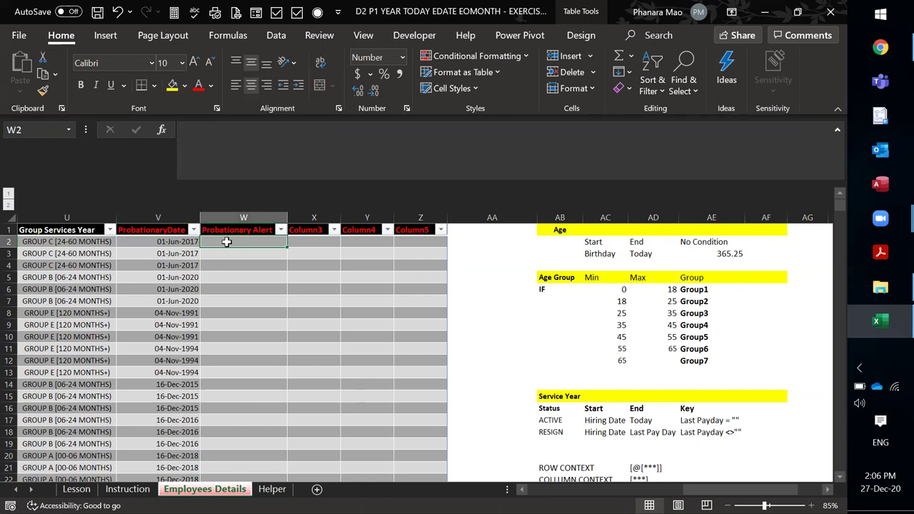
type("=IF(")
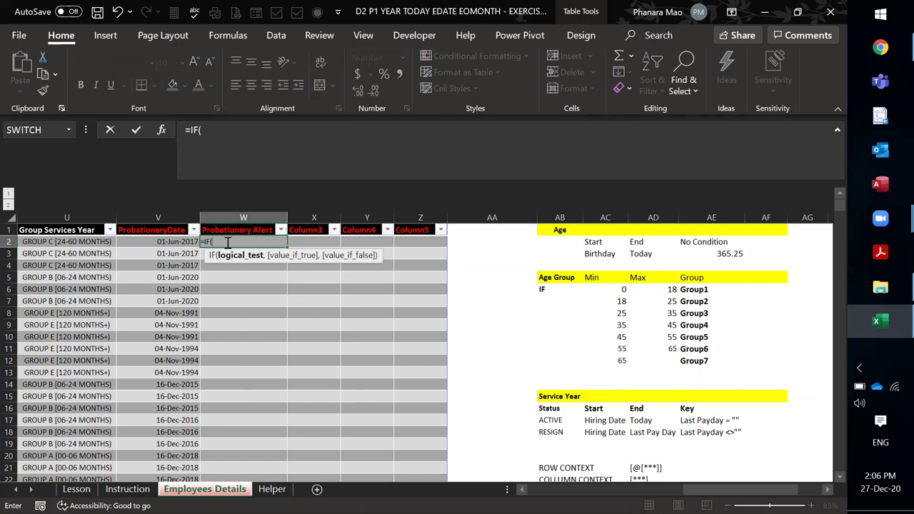
type("[@[")
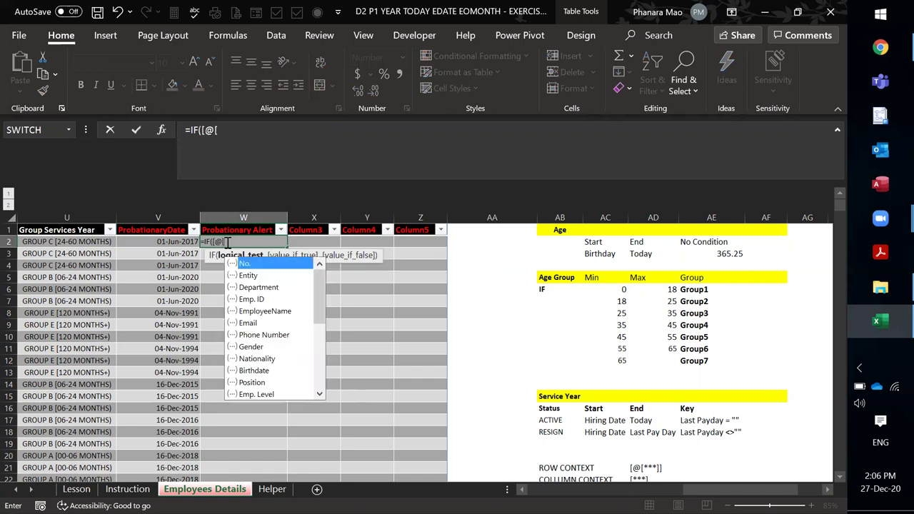
type("em")
key("Down")
key("Down")
key("Down")
key("Tab")
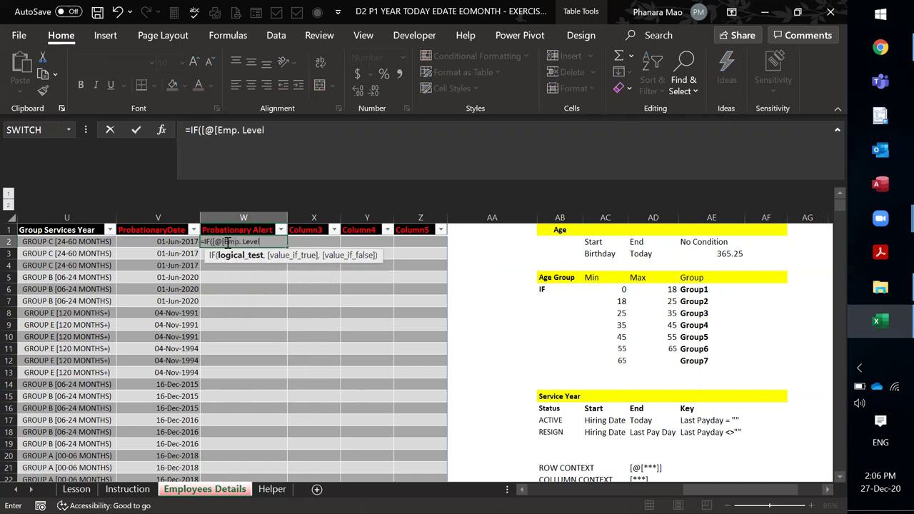
type("]]=")
type("\"Operational")
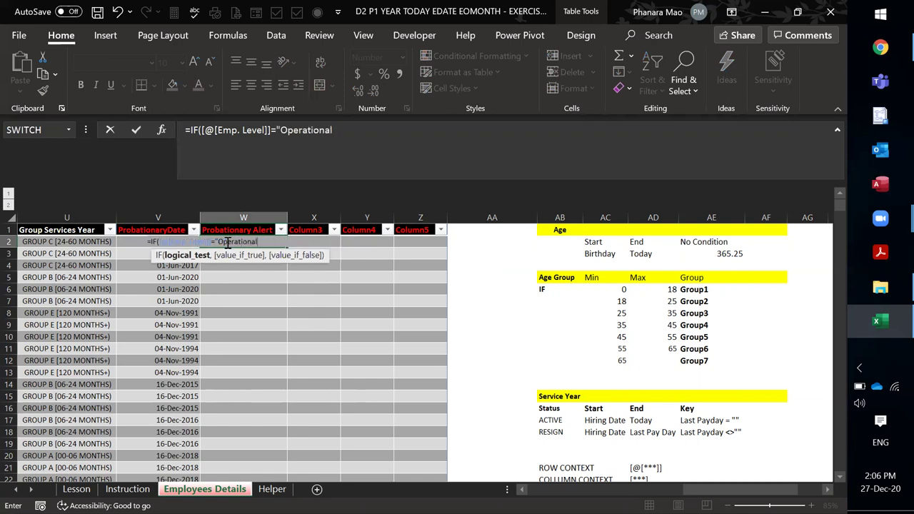
type("\",")
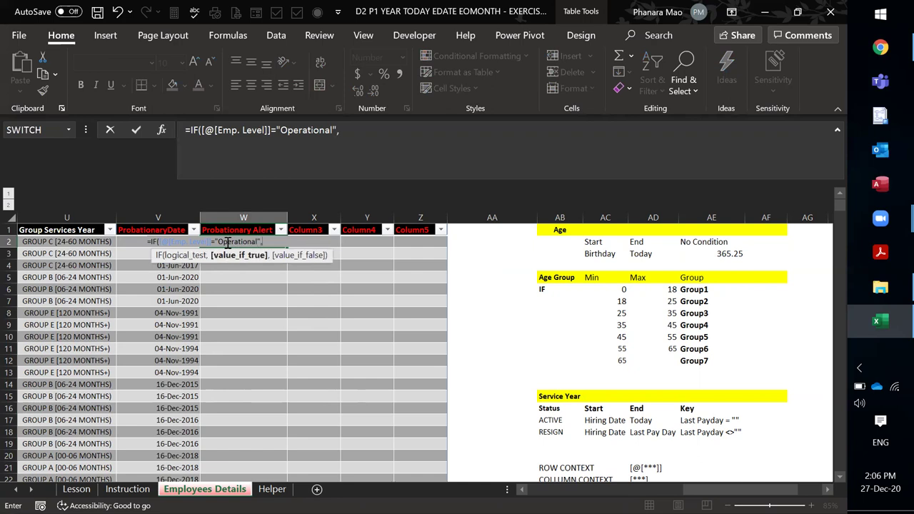
type("eda")
key("Tab")
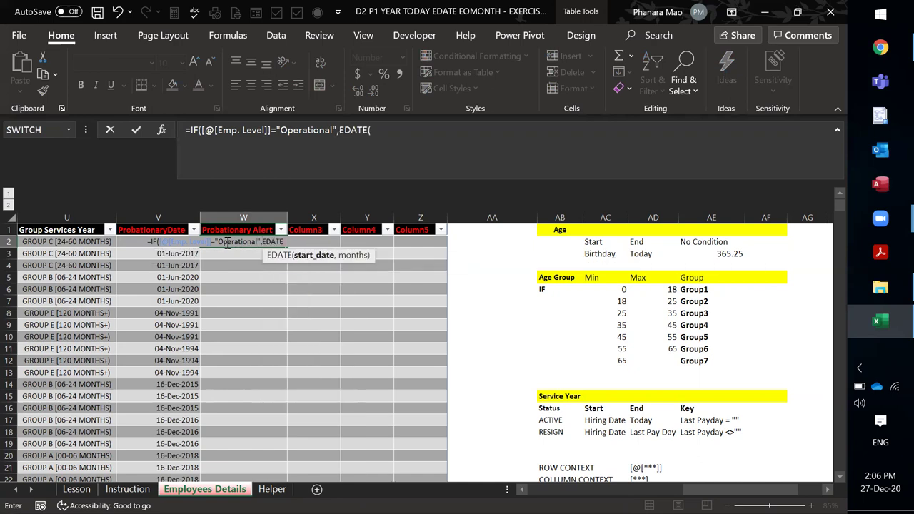
type("[@[")
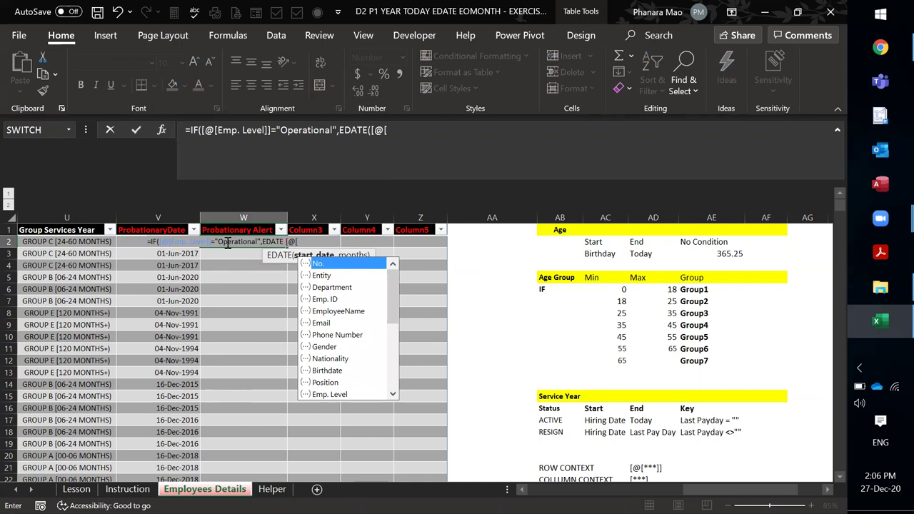
type("hir")
key("Tab")
type("]]")
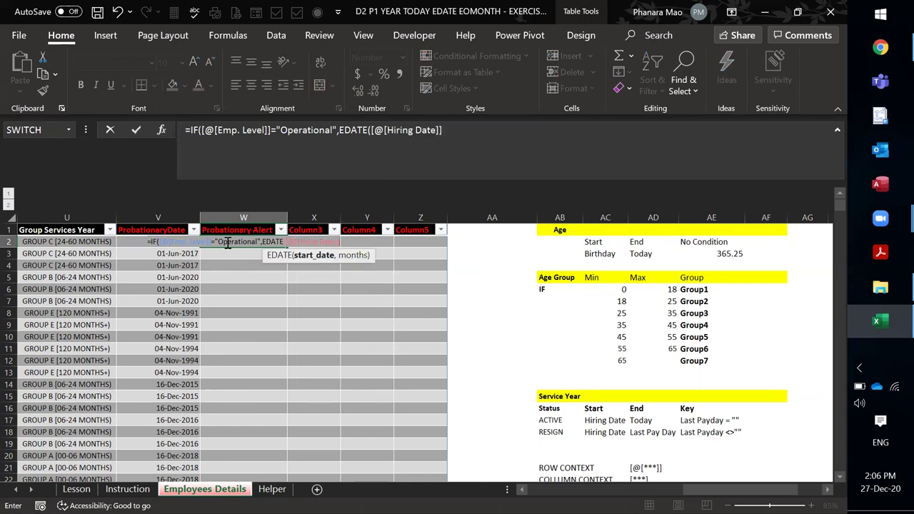
type(",3")
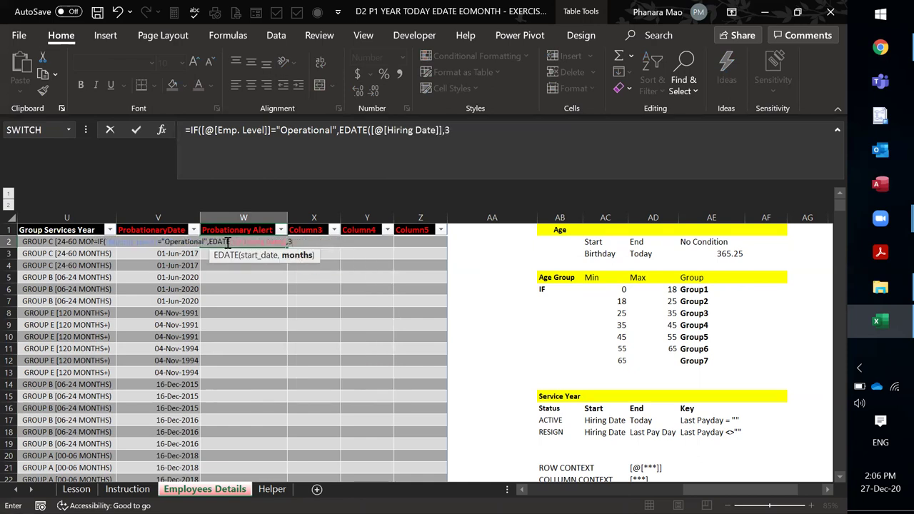
type(")")
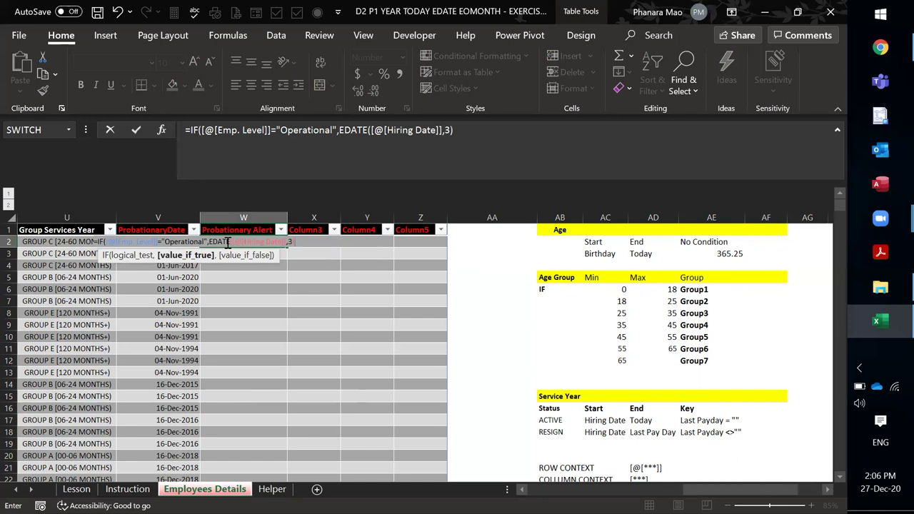
type(",")
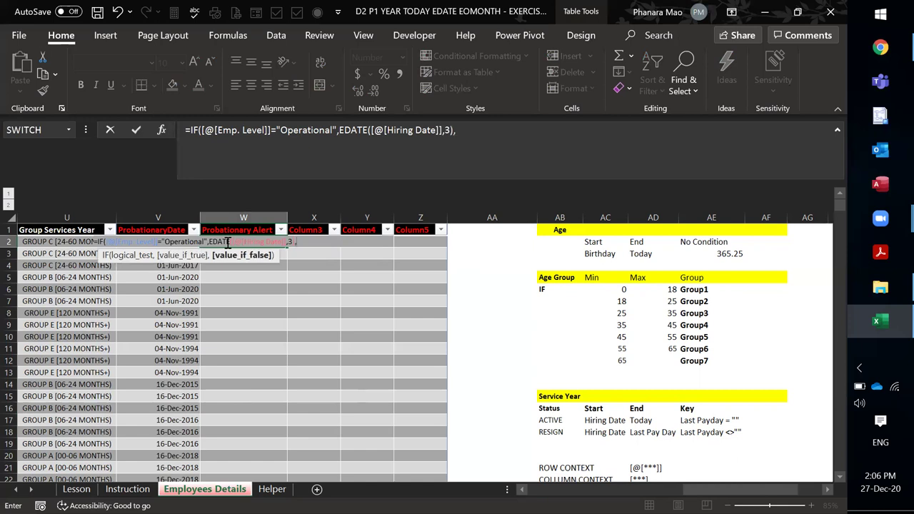
type("IF(")
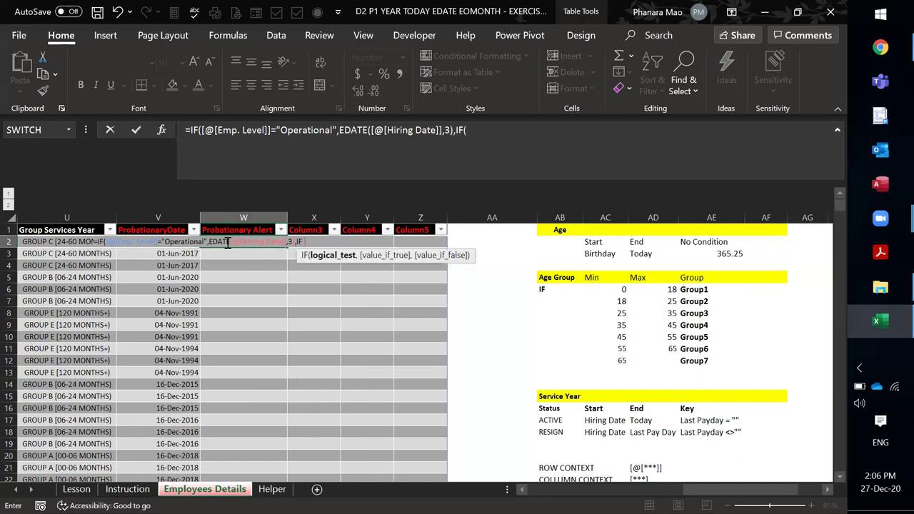
type("[@[em")
key("Down")
key("Down")
key("Tab")
type("]]=\"")
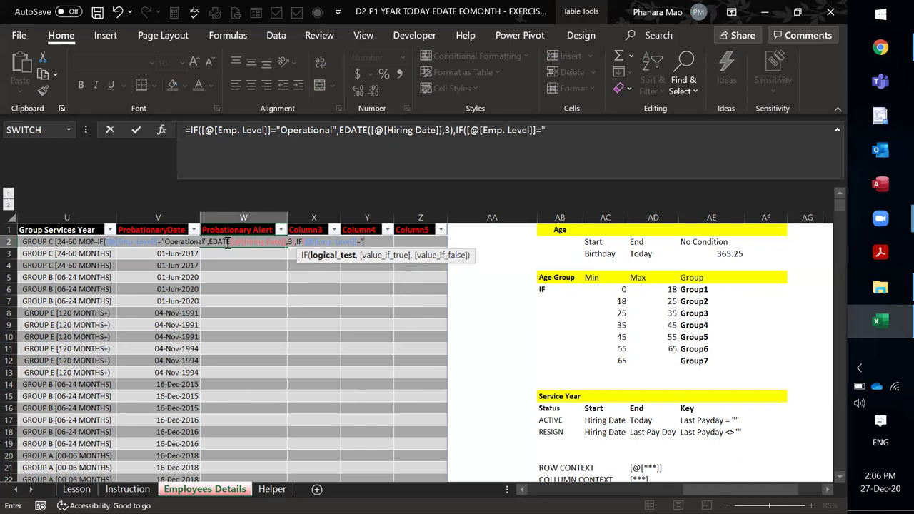
type("Profes")
key("BackSpace")
key("BackSpace")
type("ess")
type("ional")
type("\"")
type(",e")
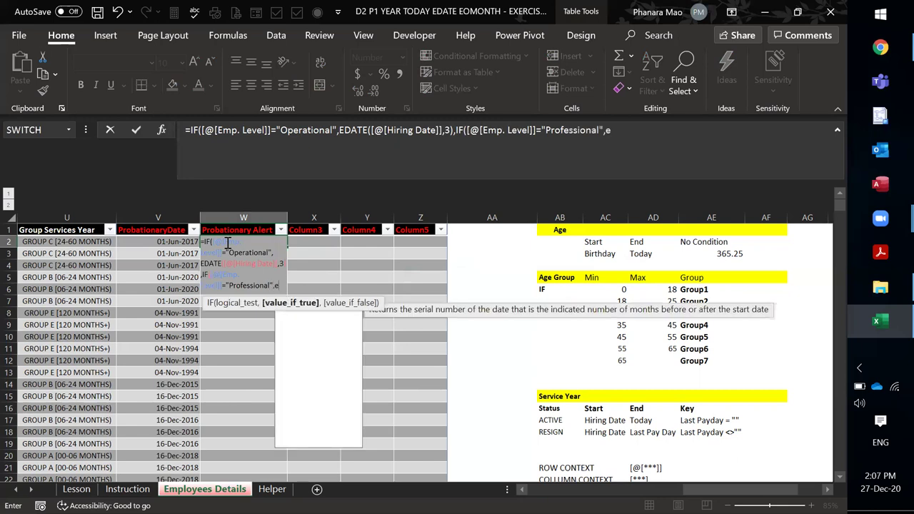
type("date")
key("Tab")
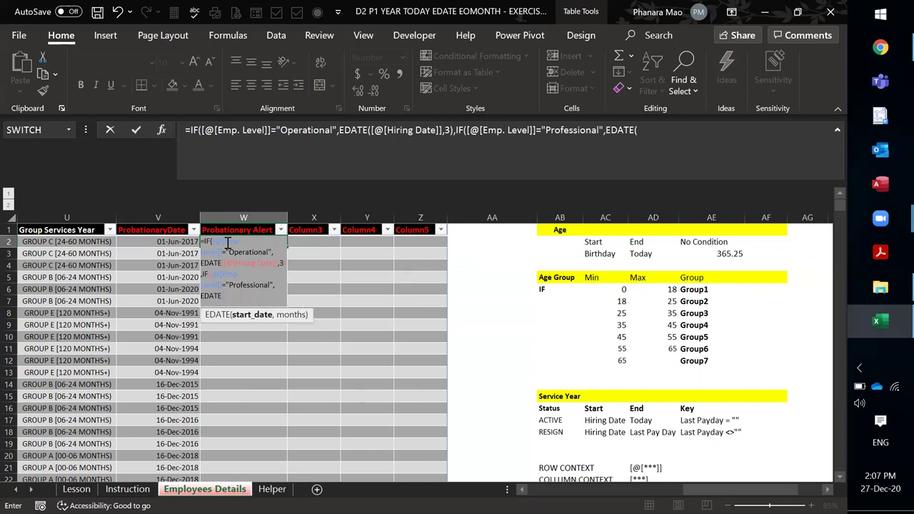
type("[@[")
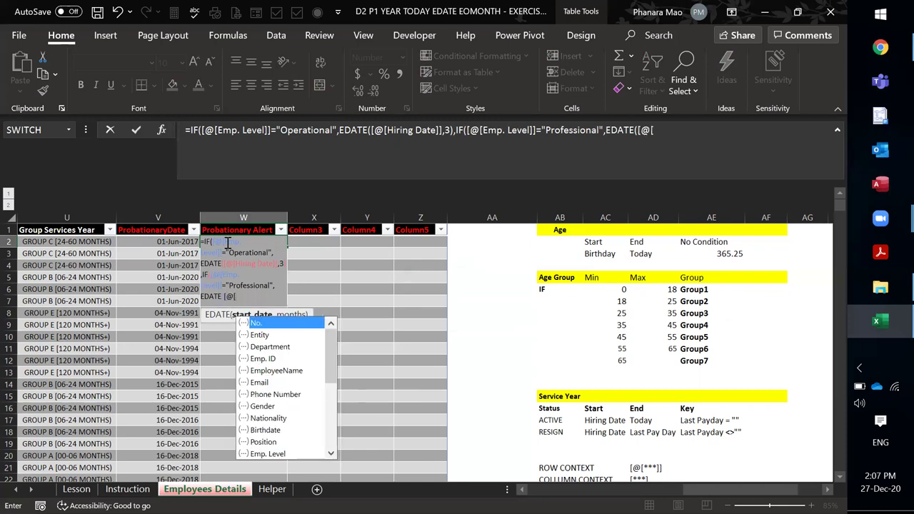
key("BackSpace")
key("BackSpace")
key("BackSpace")
key("BackSpace")
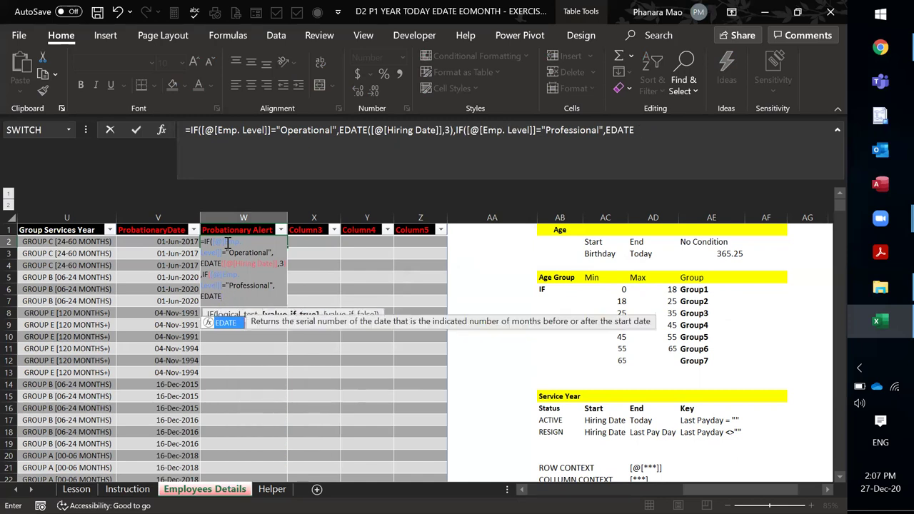
key("Tab")
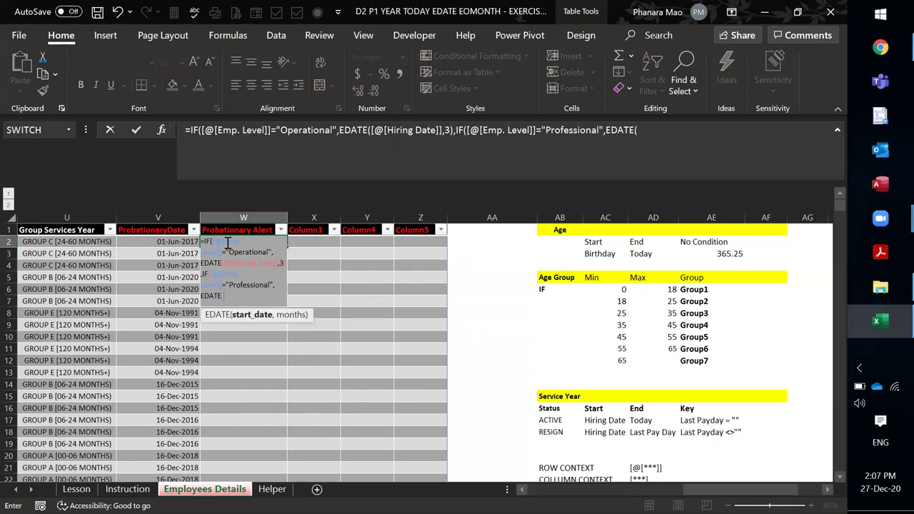
type("[@[Hiring")
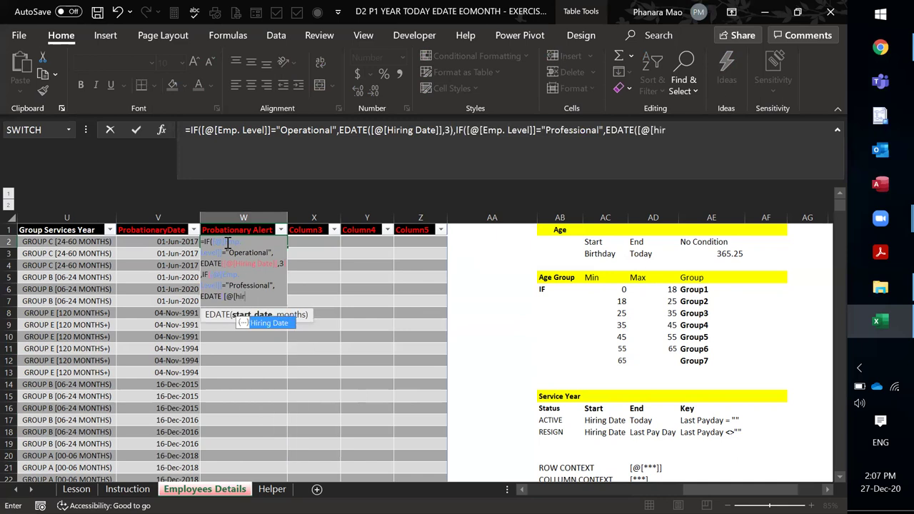
type(" Date]],")
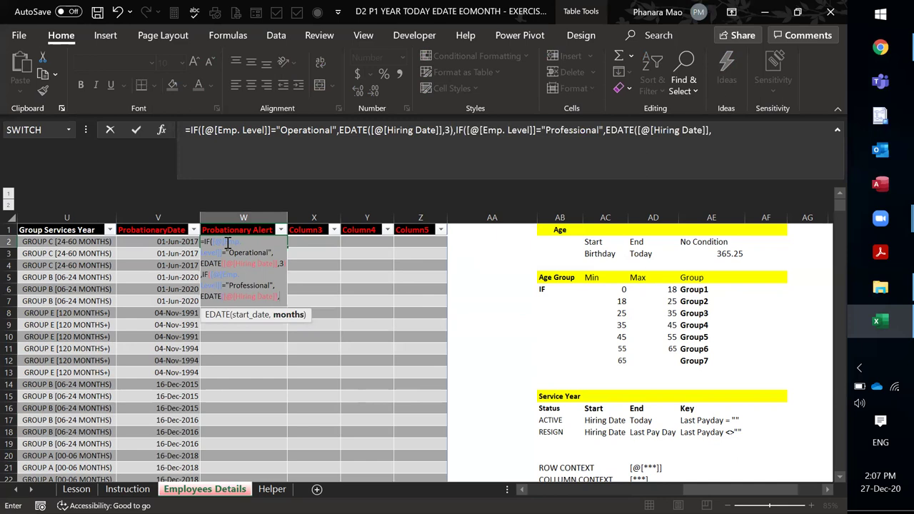
type("2")
left_click(283, 274)
key("BackSpace")
type("1")
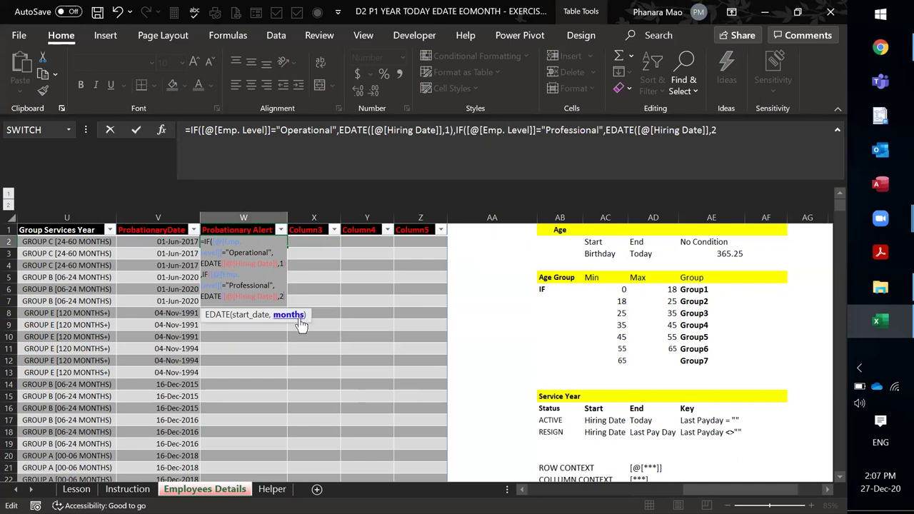
type(")")
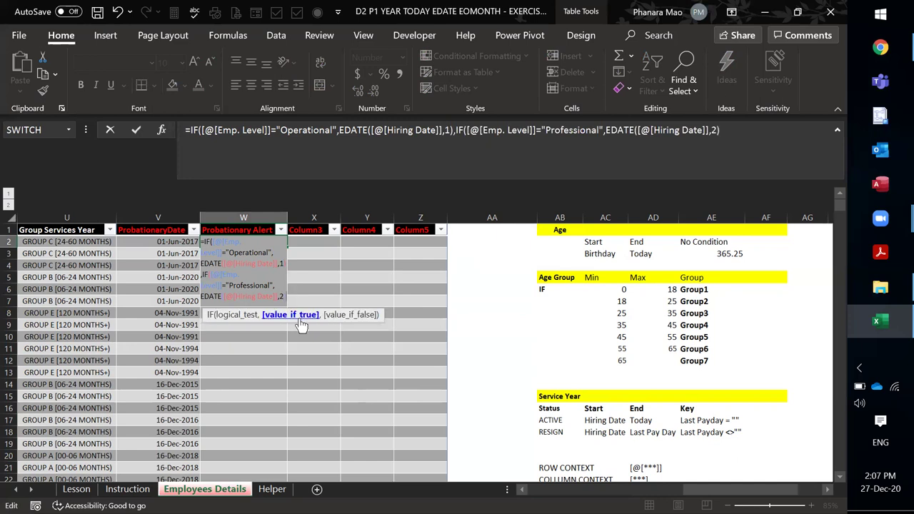
type(",")
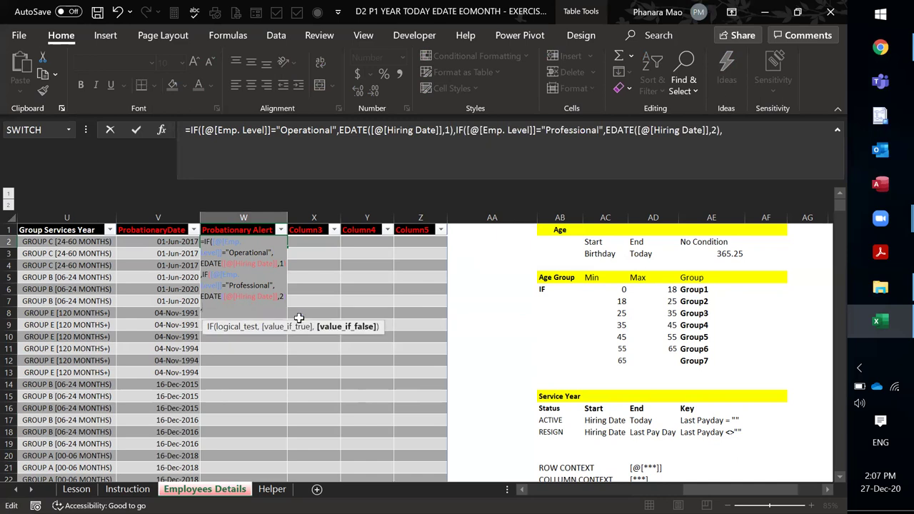
type("eda")
key("Tab")
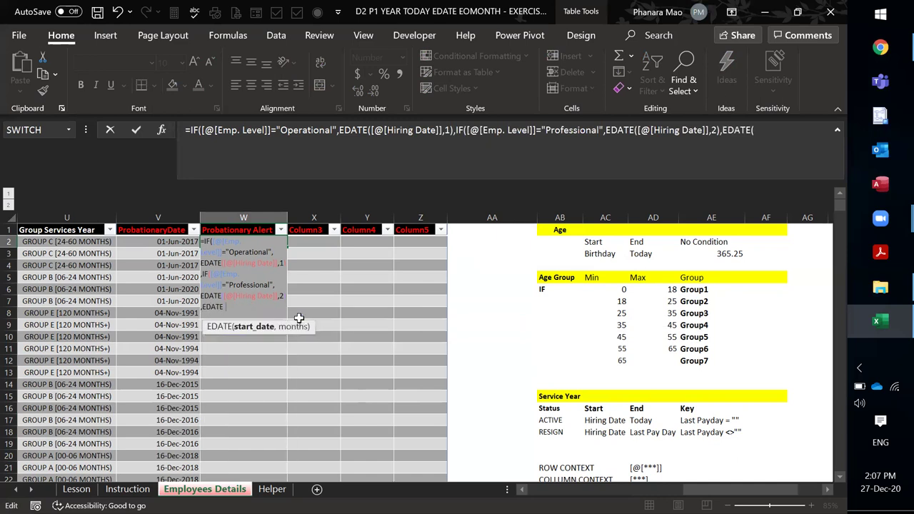
type("[")
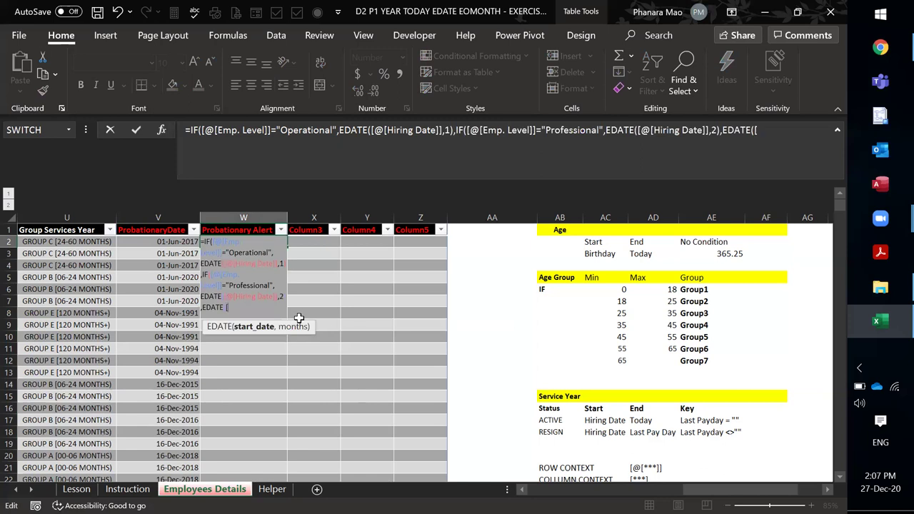
type("@[")
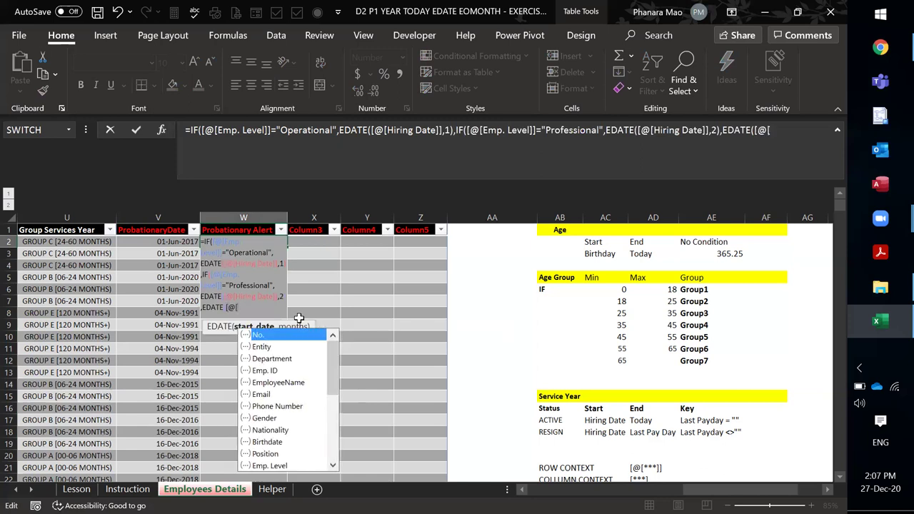
type("hi")
key("Tab")
type("]],3")
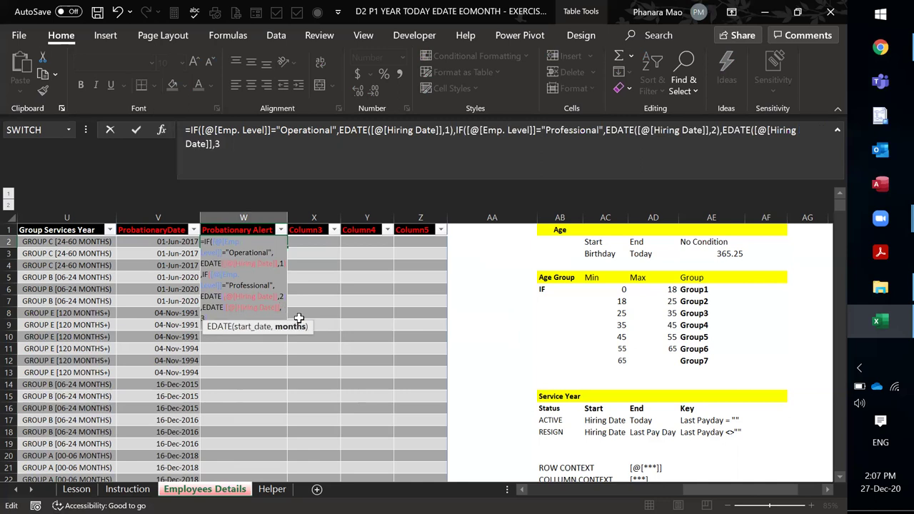
type(")))")
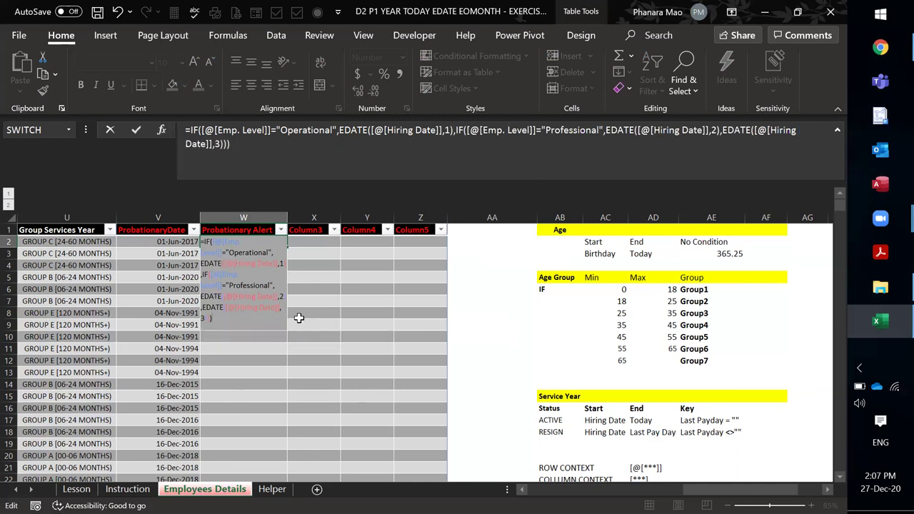
key("Return")
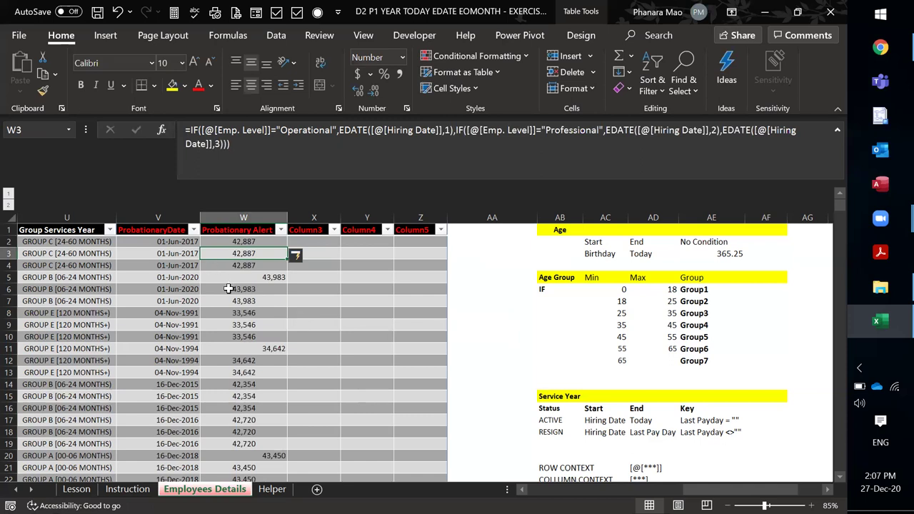
left_click(249, 301)
left_click(187, 242)
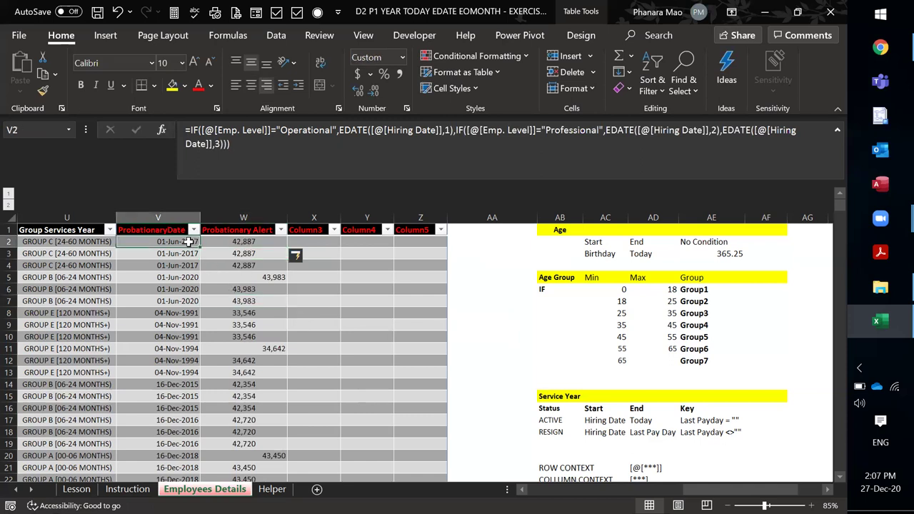
left_click(273, 268)
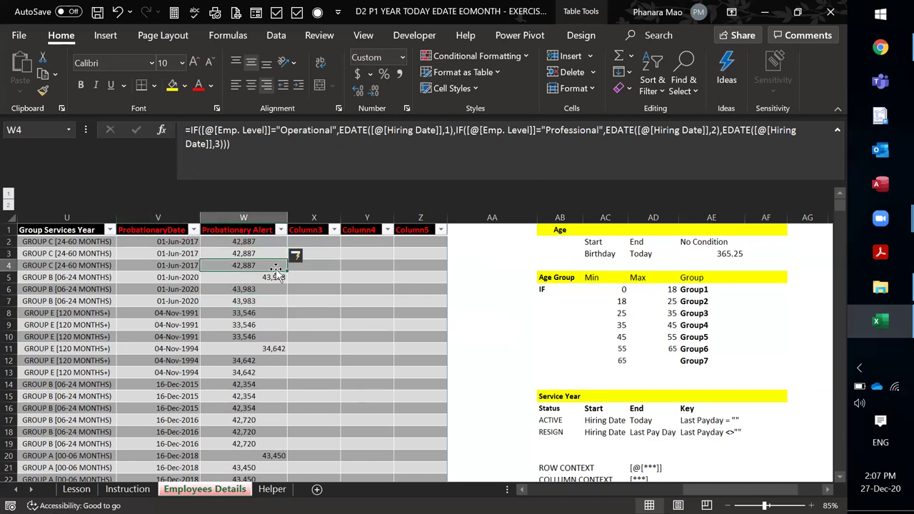
left_click(232, 234)
left_click(235, 242)
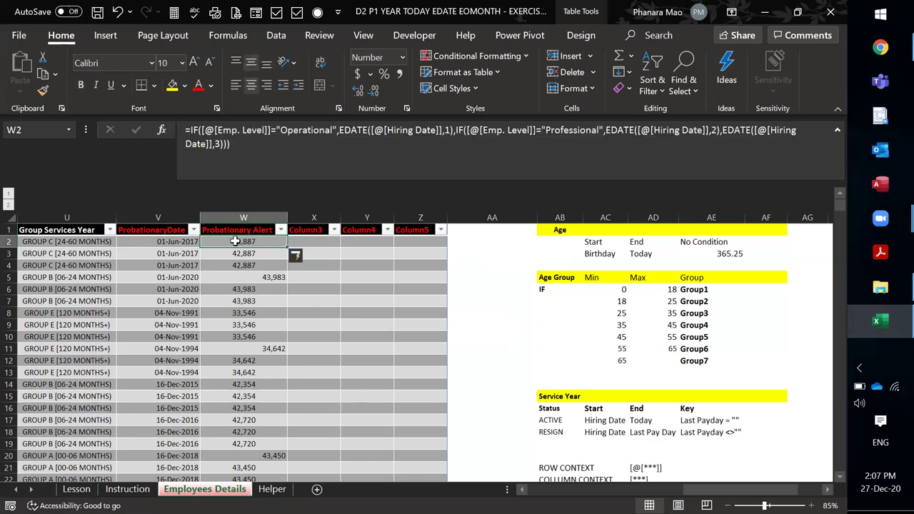
key("ctrl+shift+Down")
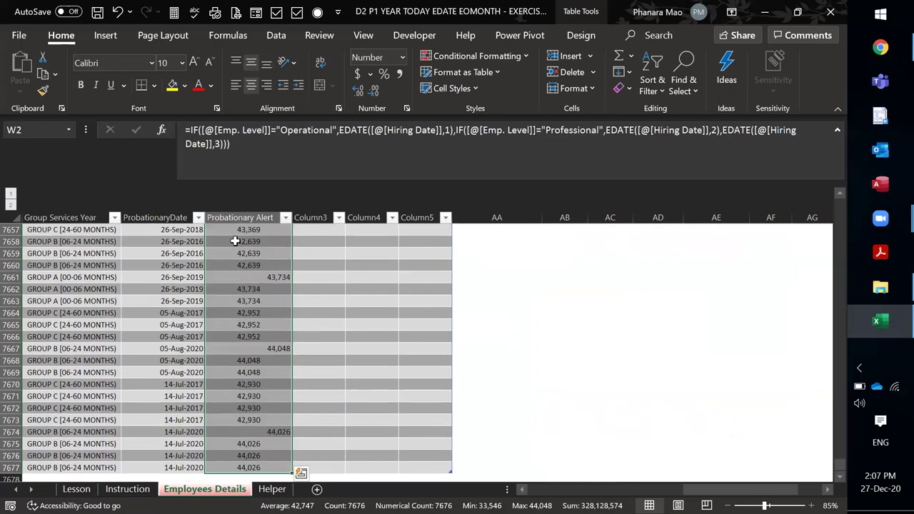
right_click(235, 241)
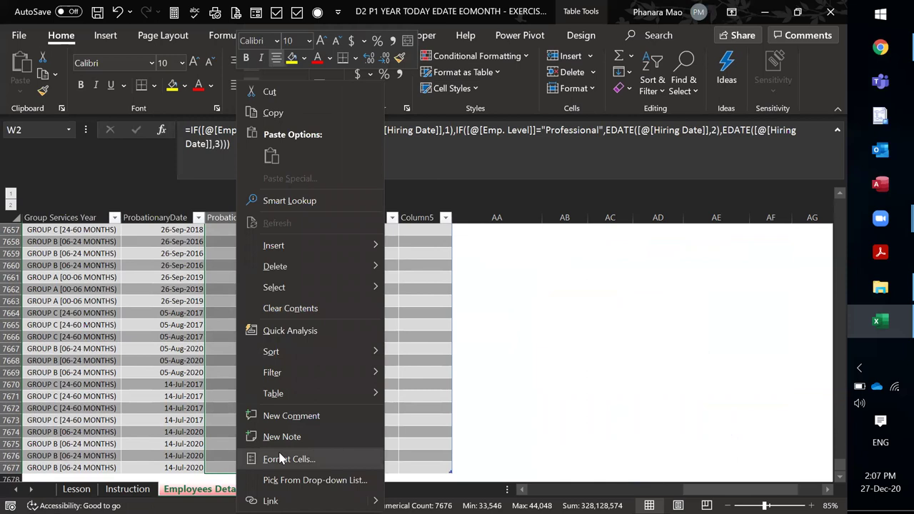
left_click(281, 459)
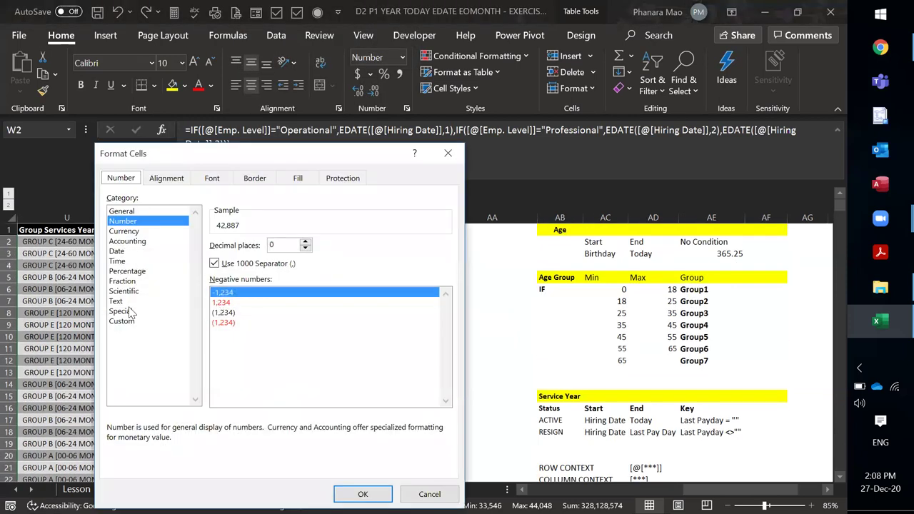
left_click(123, 253)
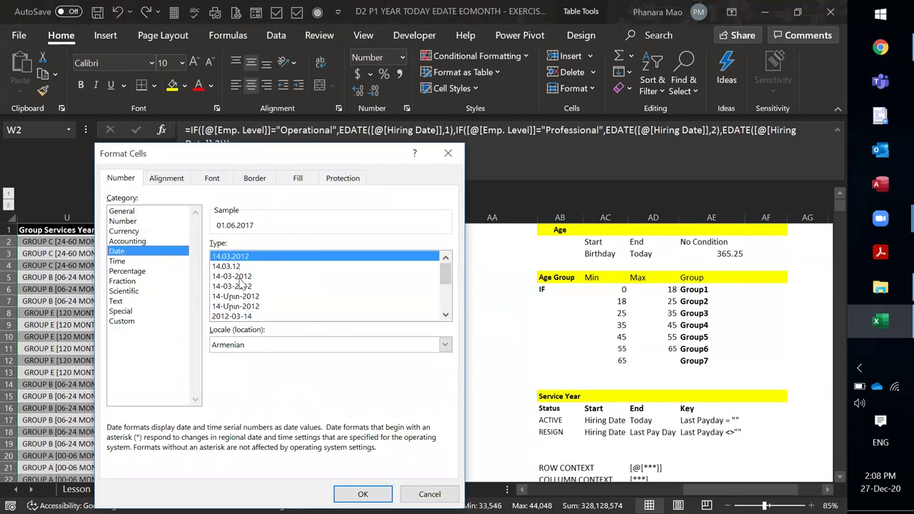
left_click(240, 279)
scroll(240, 282, "down", 2)
scroll(242, 284, "down", 1)
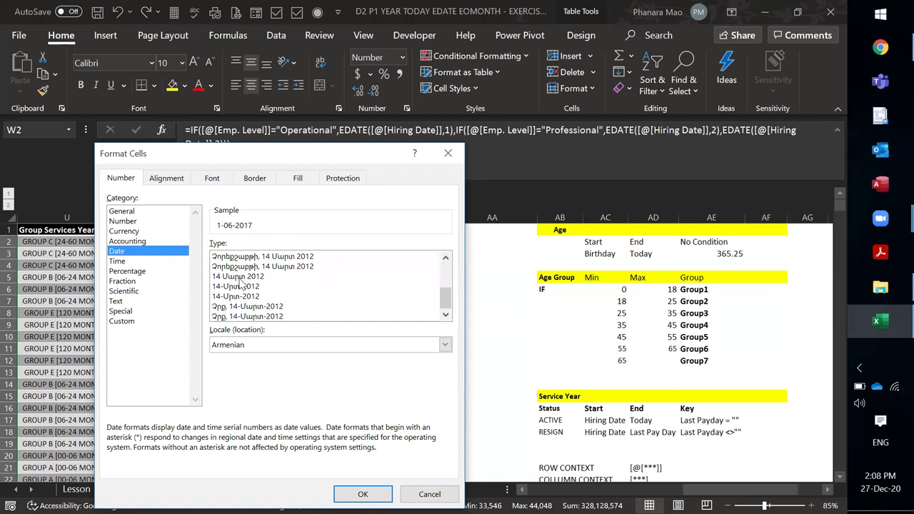
scroll(241, 284, "up", 2)
scroll(241, 283, "up", 1)
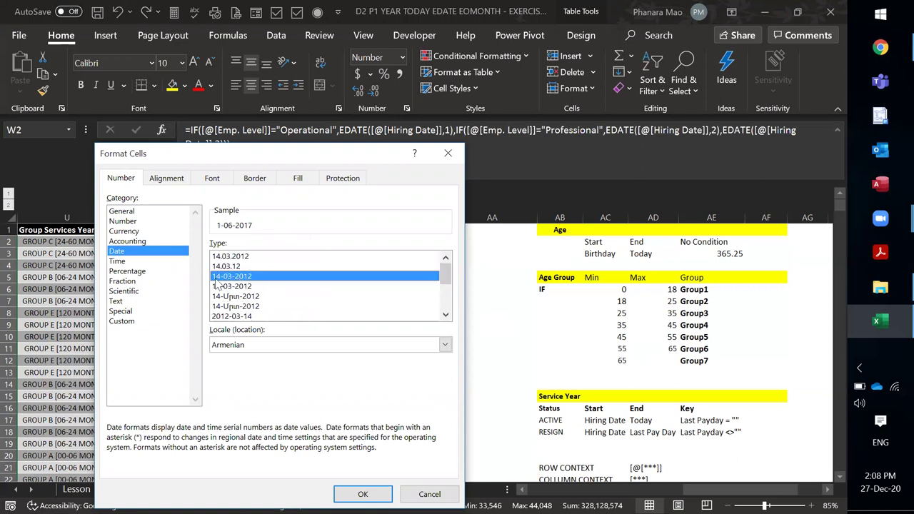
left_click(122, 321)
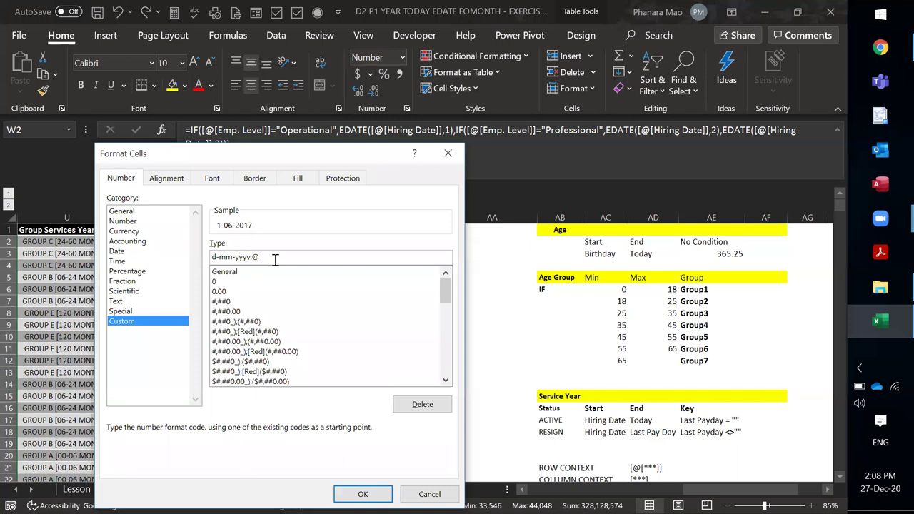
scroll(284, 286, "down", 10)
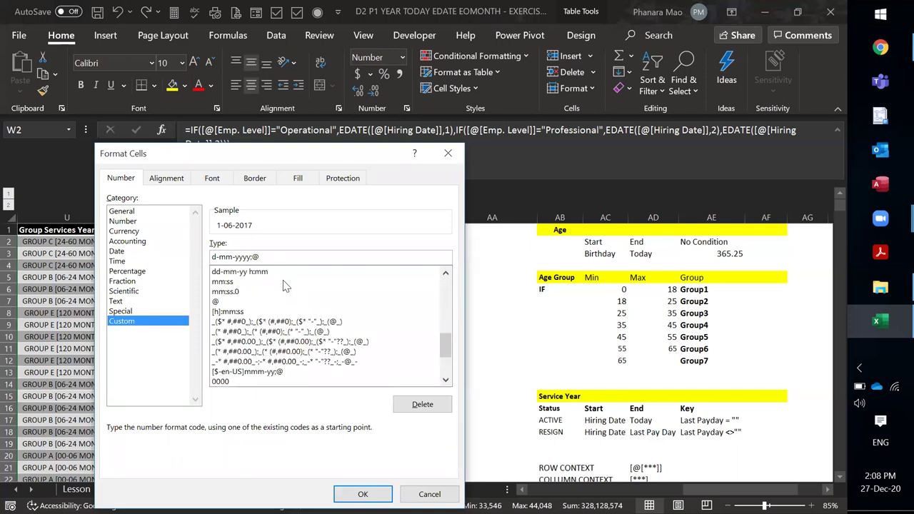
scroll(284, 286, "down", 3)
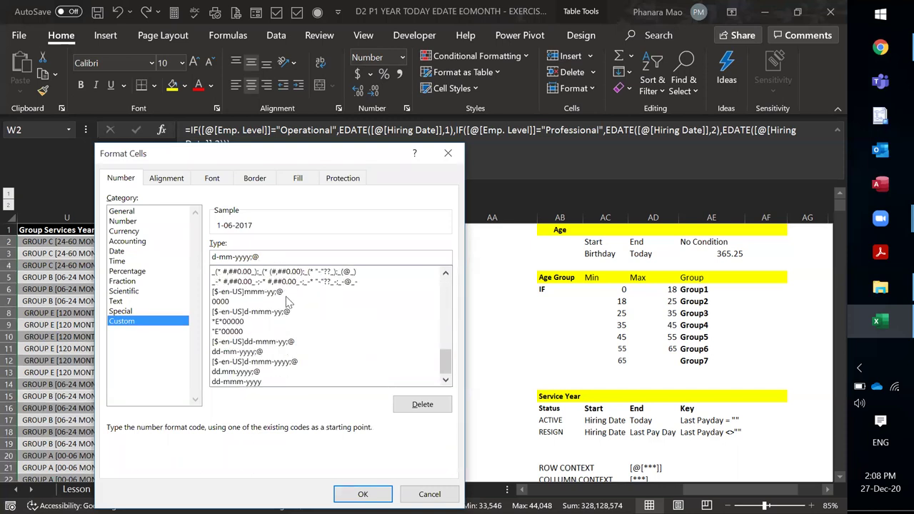
left_click(246, 384)
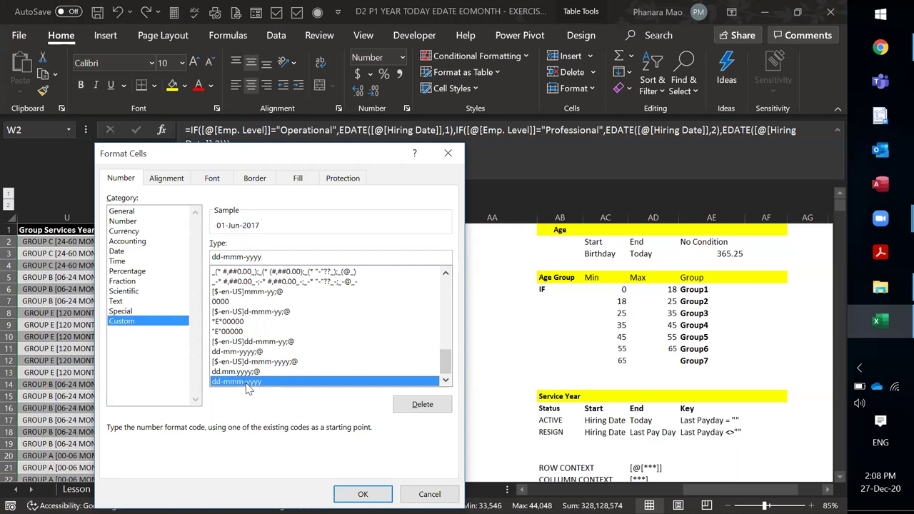
left_click(363, 495)
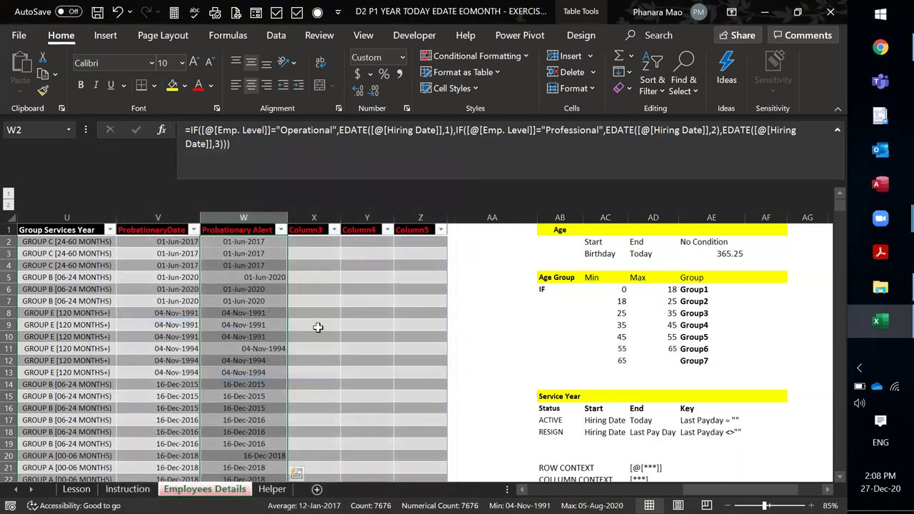
left_click(271, 90)
left_click(239, 266)
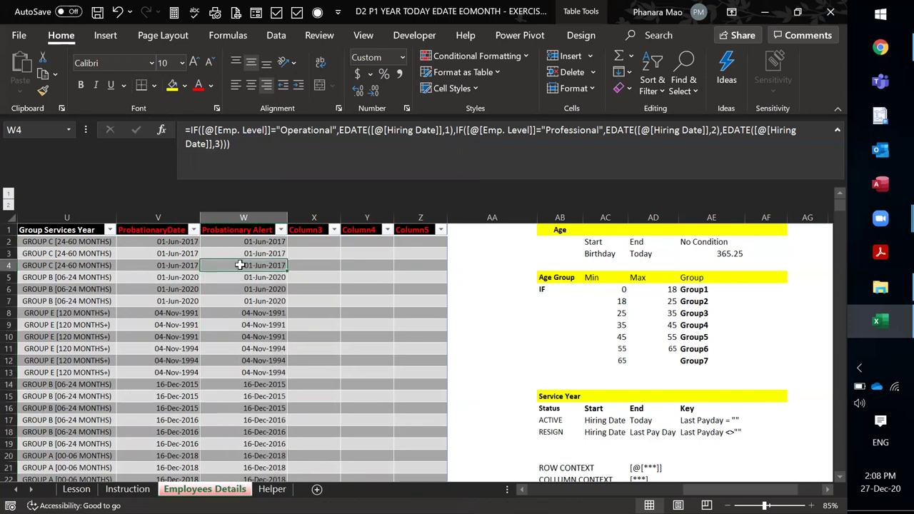
key("ctrl+s")
left_click(238, 311)
left_click(243, 267)
left_click(159, 254)
left_click(225, 254)
left_click(229, 242)
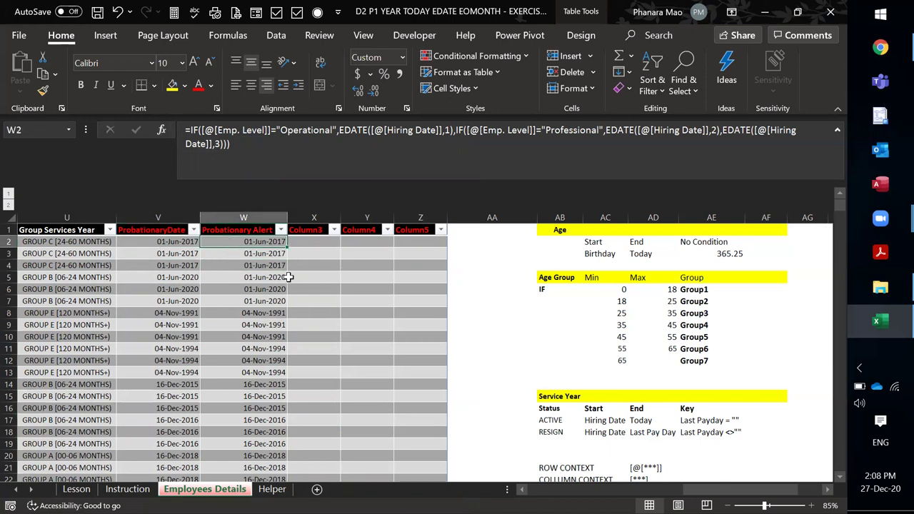
left_click(172, 246)
left_click(230, 243)
left_click(162, 242)
left_click(233, 242)
key("ctrl+shift+Down")
key("Delete")
key("ctrl+BackSpace")
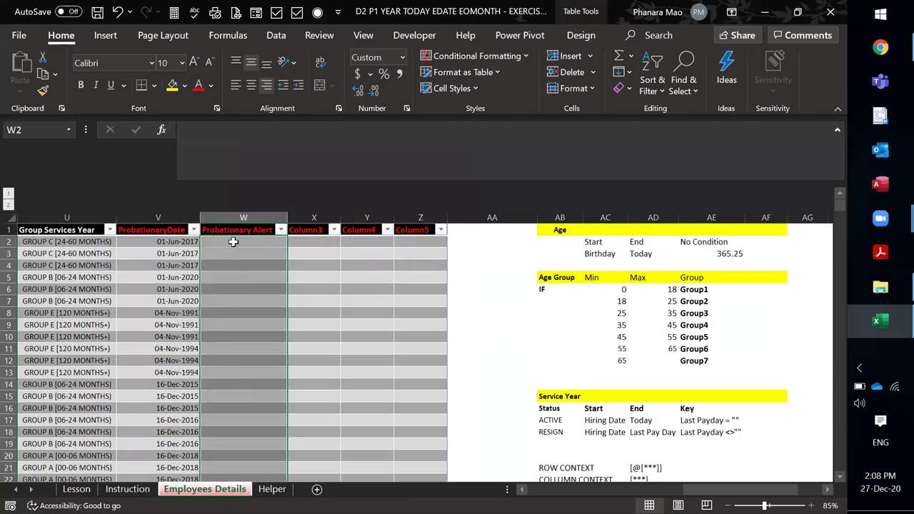
left_click(254, 278)
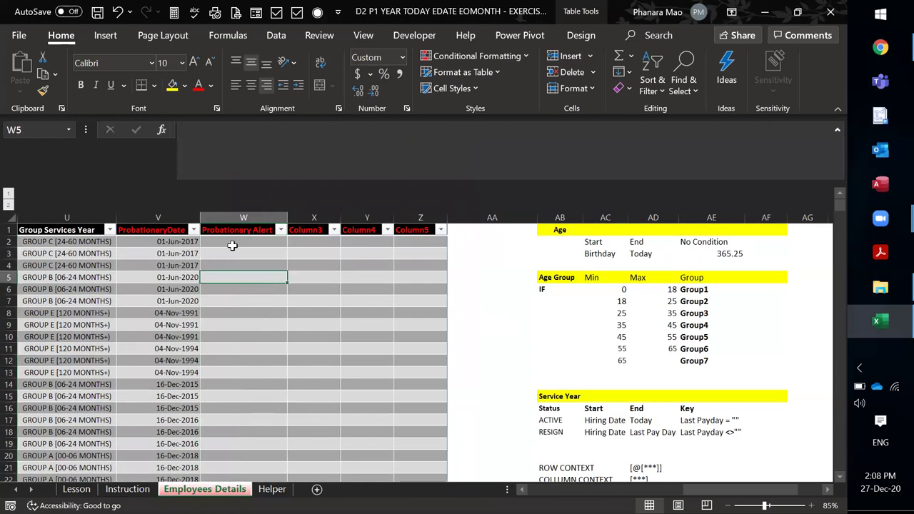
key("ctrl+Up")
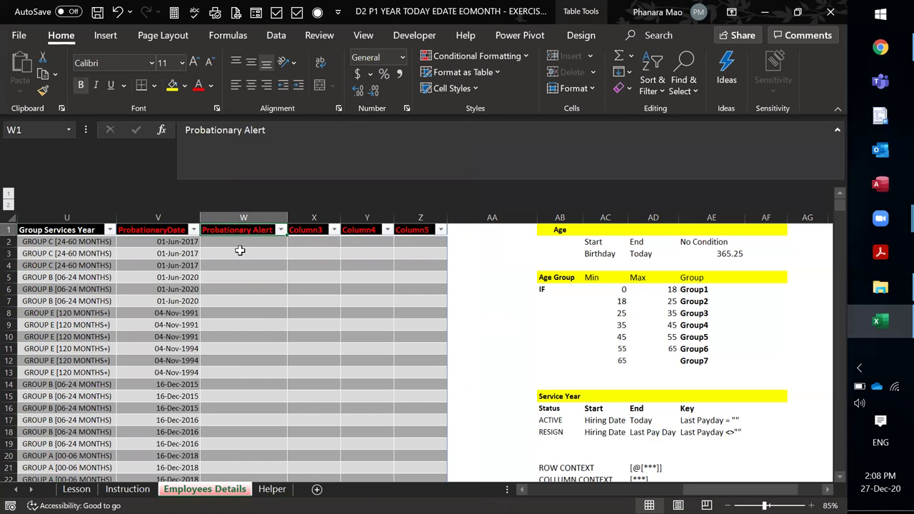
left_click(240, 253)
key("Down")
key("Down")
key("Down")
left_click(243, 253)
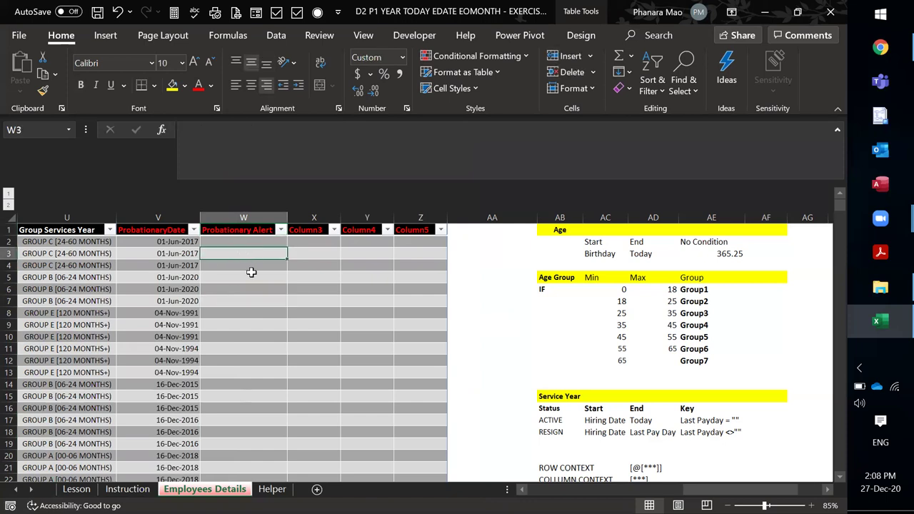
left_click(154, 243)
left_click(248, 301)
left_click(165, 243)
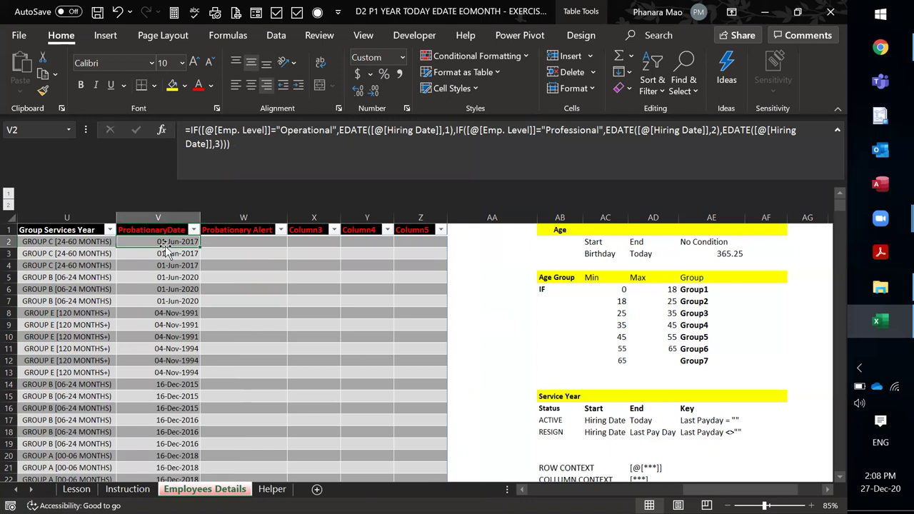
left_click(296, 150)
type("-1")
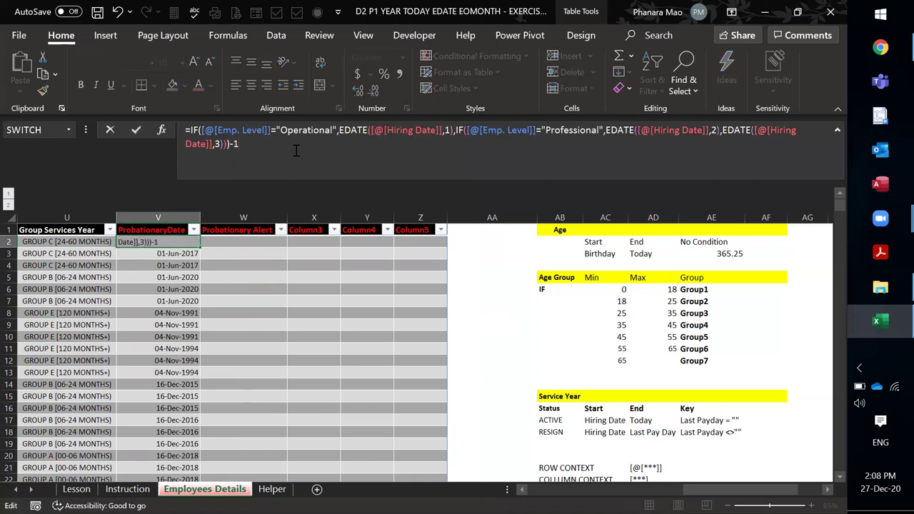
key("Return")
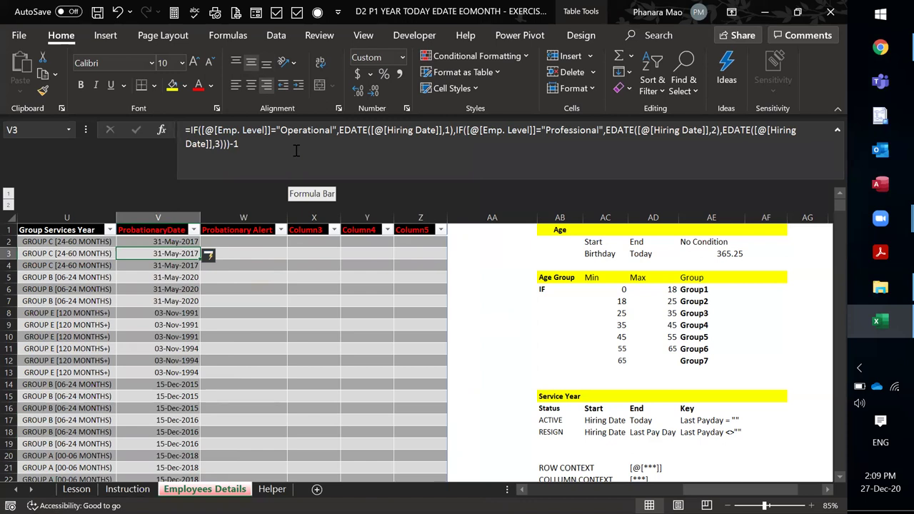
key("Up")
key("Right")
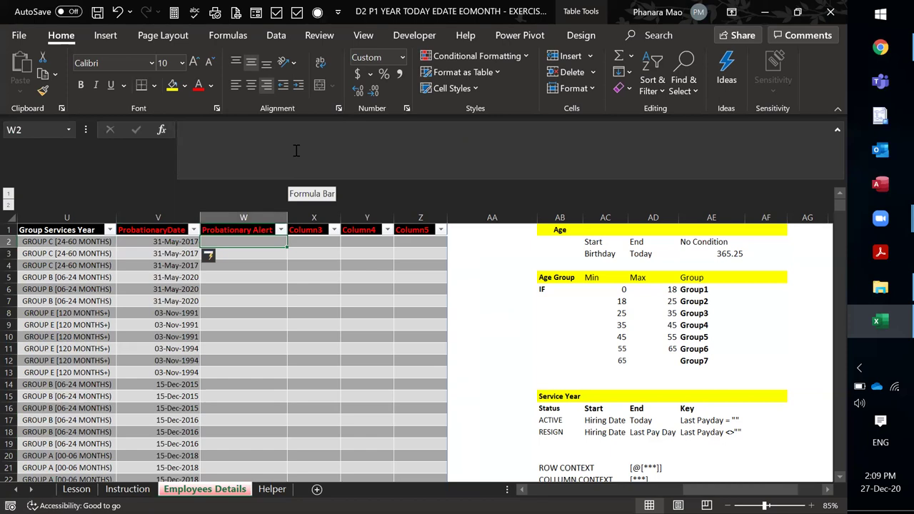
key("Up")
key("Left")
key("Down")
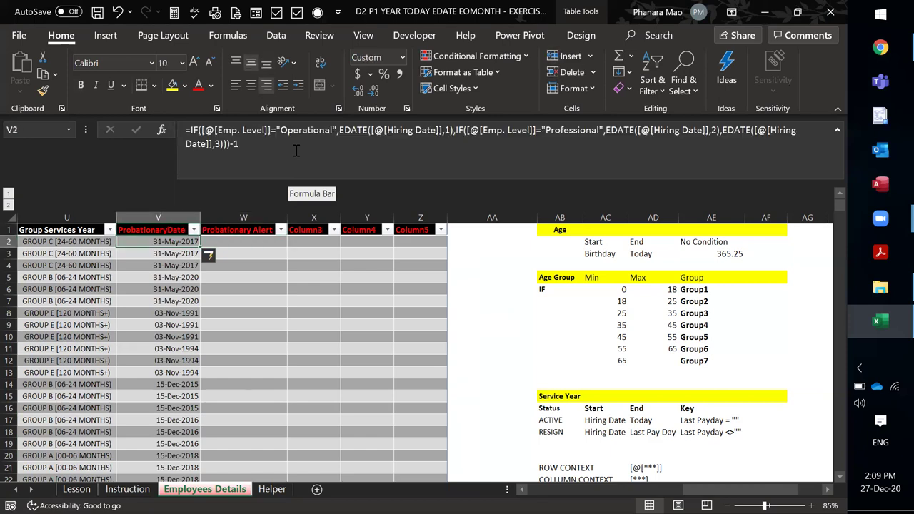
left_click(297, 150)
key("BackSpace")
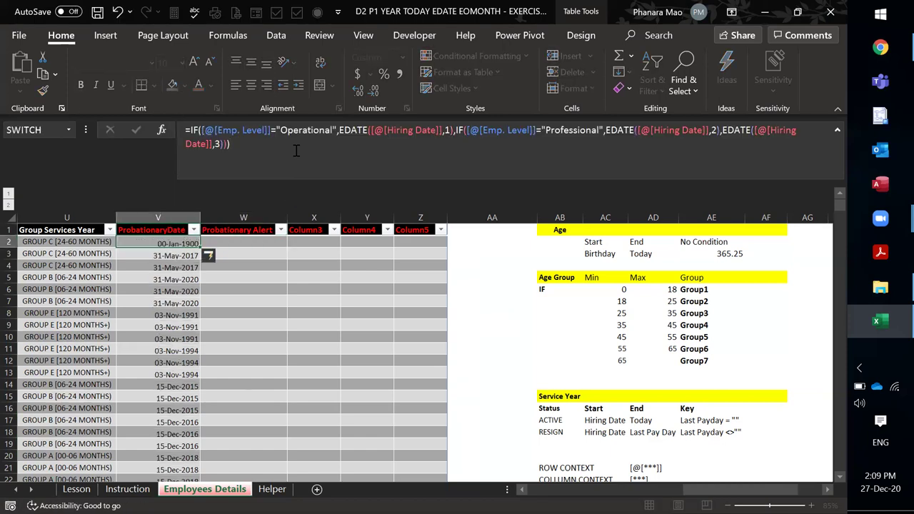
key("Return")
key("Up")
key("Right")
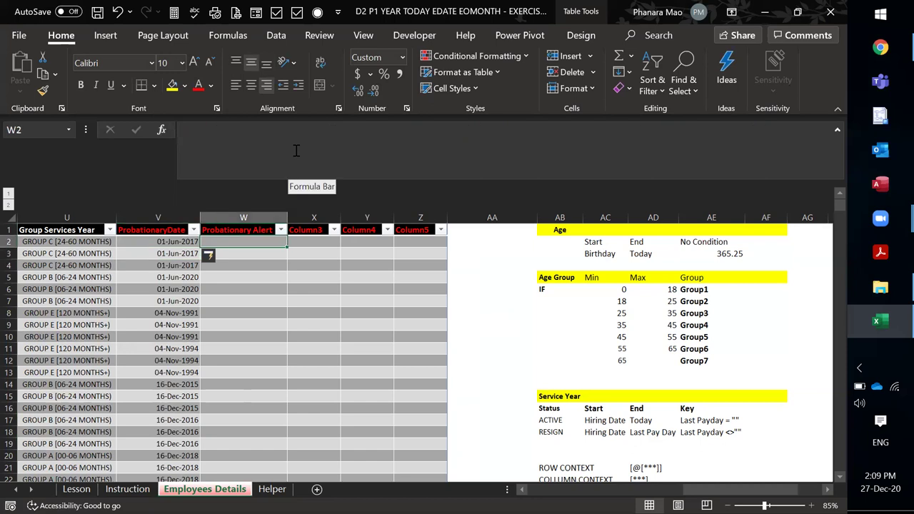
type("=")
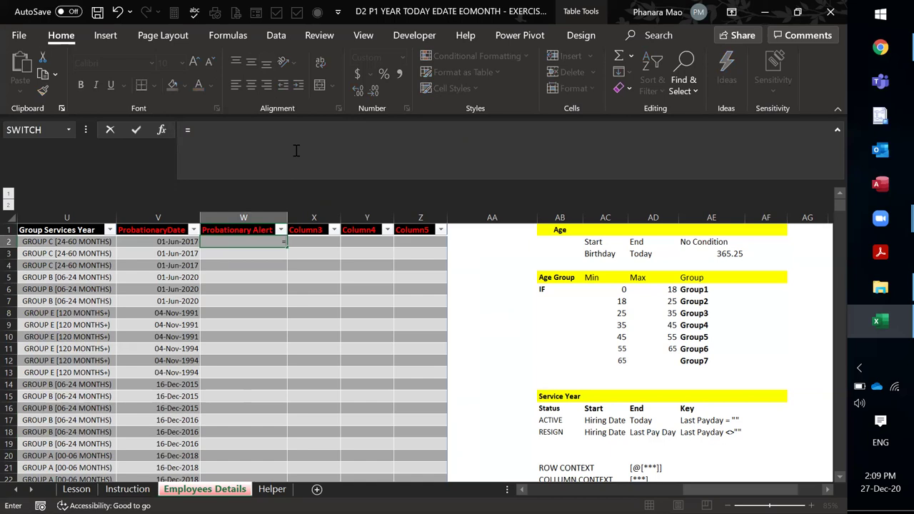
key("Left")
type("-15")
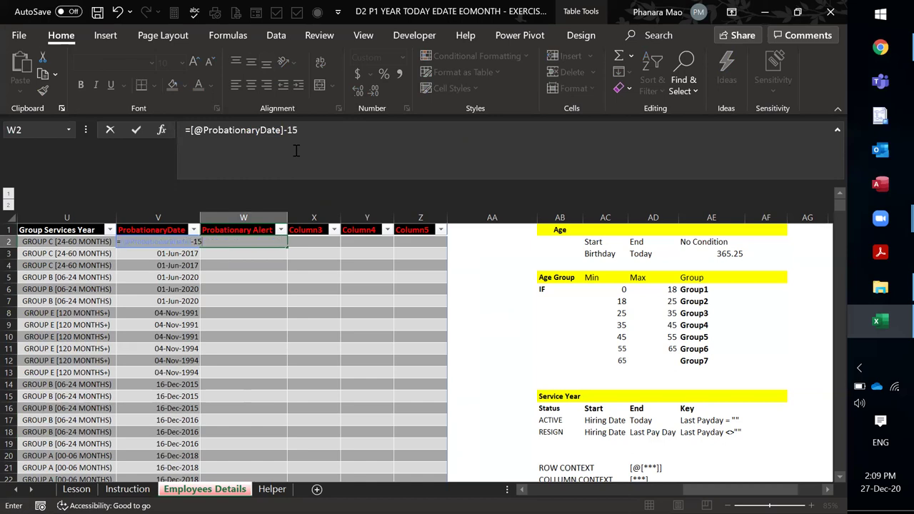
key("BackSpace")
type("4")
key("Return")
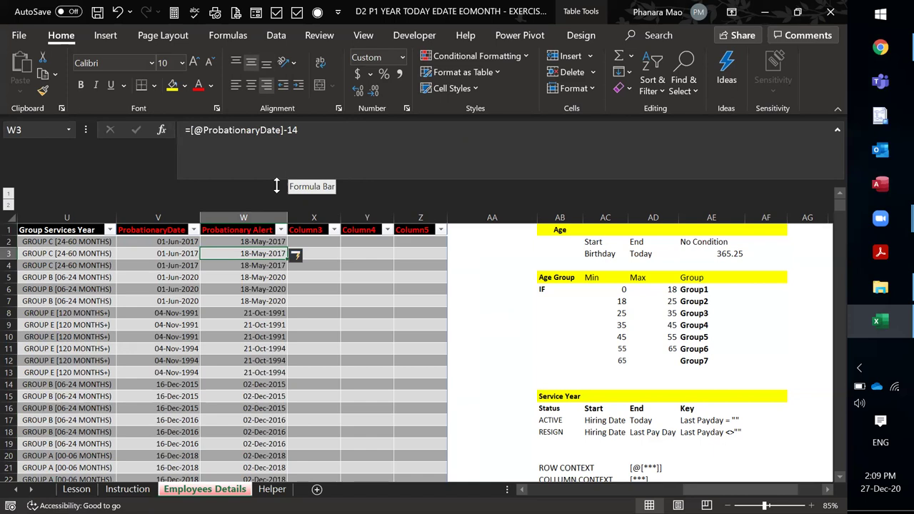
- Change the Probationary Alert formula's offset from 14 to 15 days
left_click(242, 242)
left_click(320, 129)
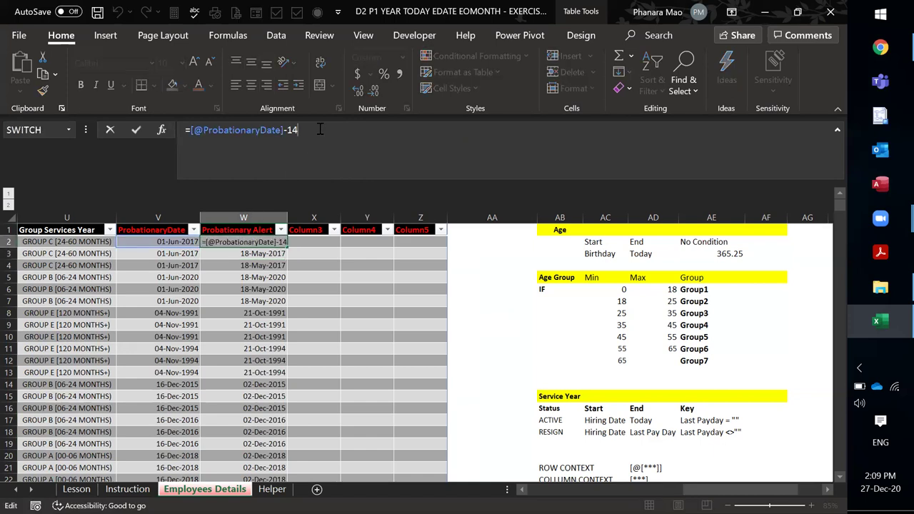
key("BackSpace")
type("5")
key("Return")
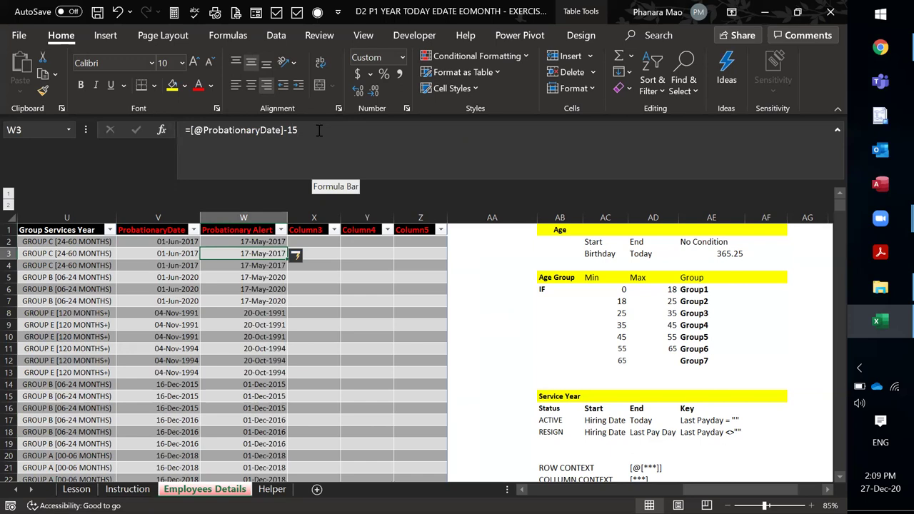
left_click(260, 241)
left_click(319, 137)
key("BackSpace")
key("BackSpace")
type("21")
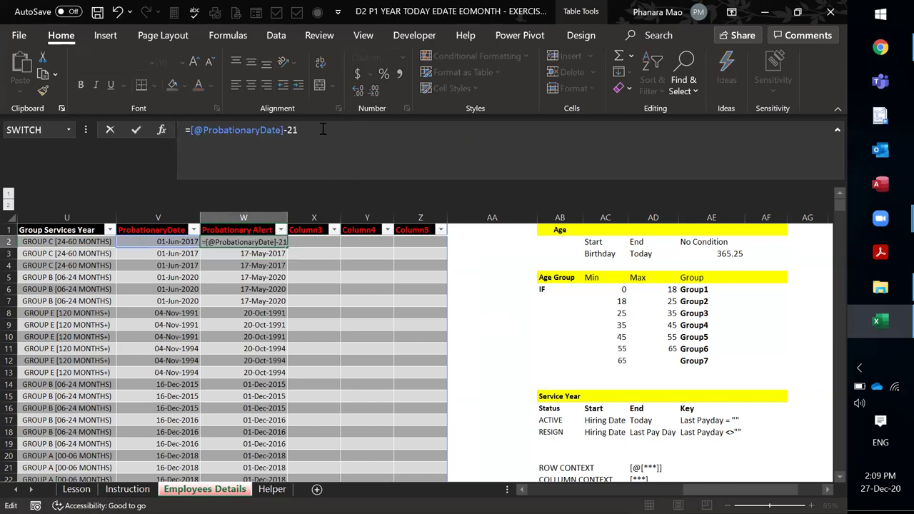
key("Return")
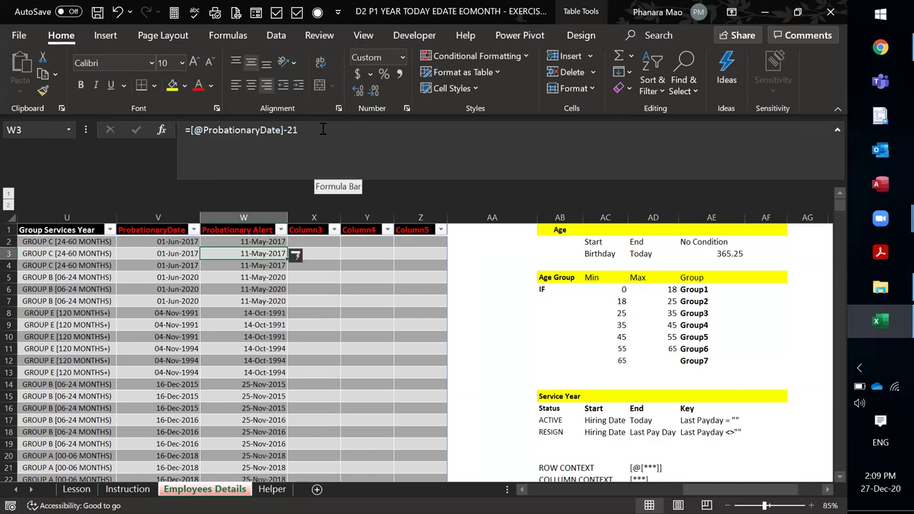
left_click(258, 241)
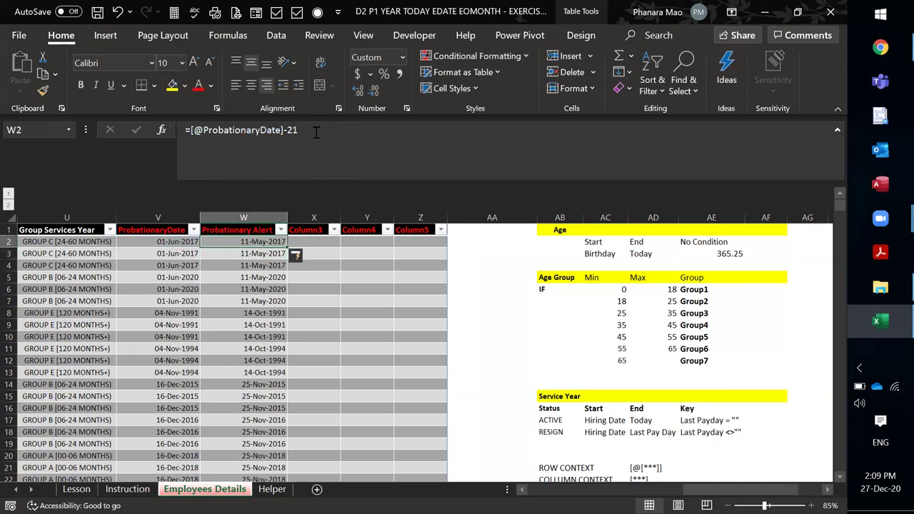
left_click(315, 132)
key("BackSpace")
key("BackSpace")
type("15")
key("Return")
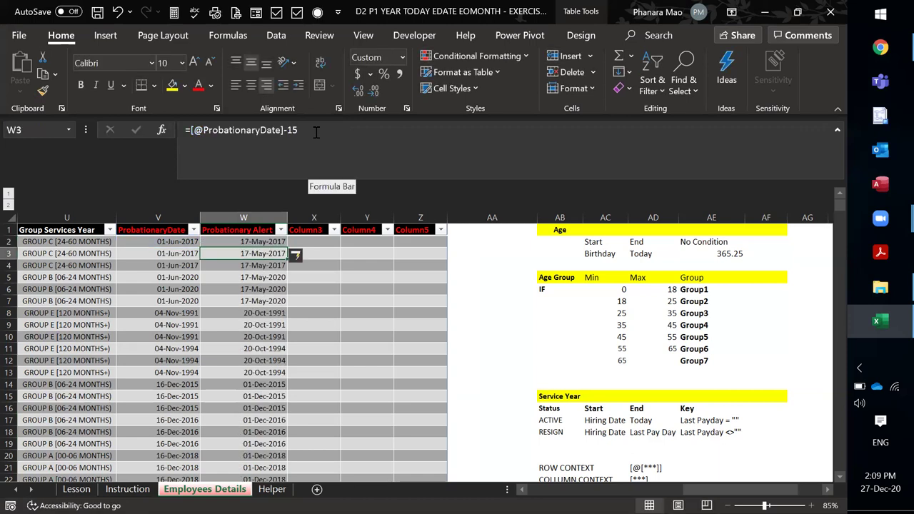
- Check the final -15 formula in the first alert cell and save the workbook
left_click(343, 243)
left_click(257, 242)
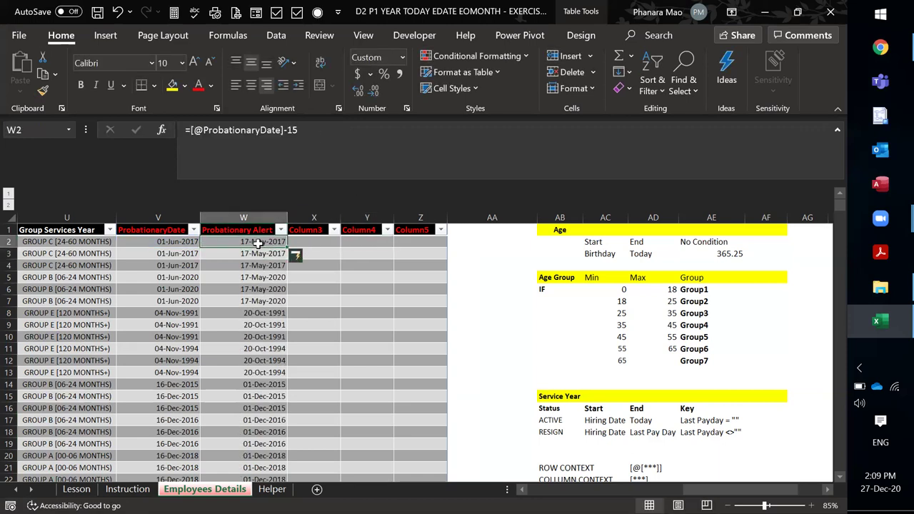
key("ctrl+s")
key("ctrl+s")
key("ctrl+s")
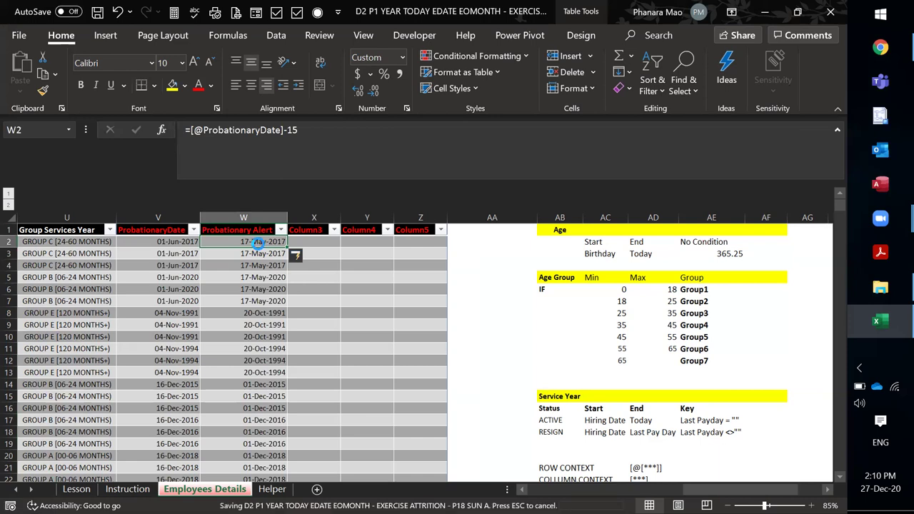
key("Left")
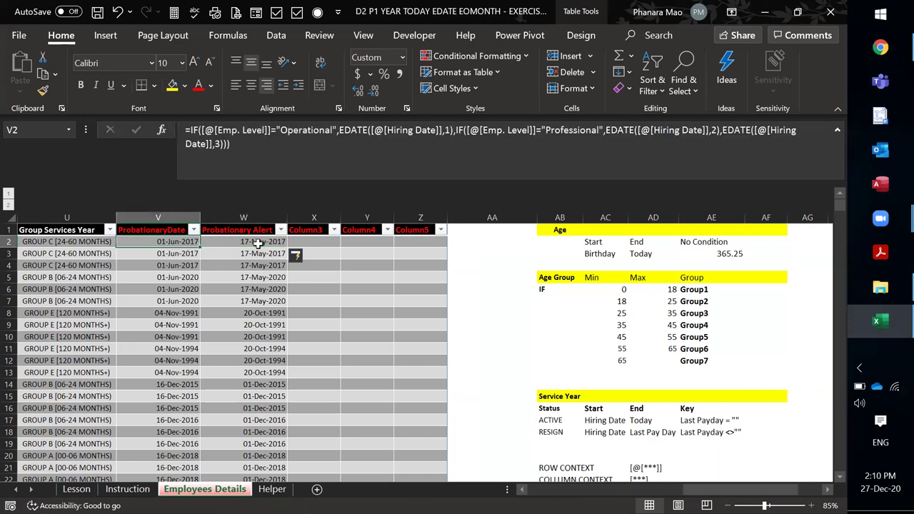
key("Left")
key("Right")
key("Right")
key("Right")
key("Right")
key("Left")
key("Left")
key("Right")
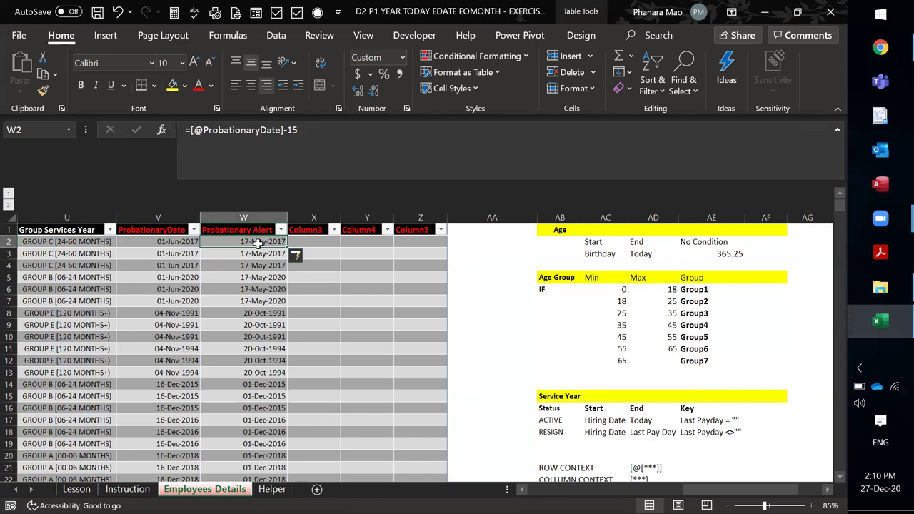
key("ctrl+s")
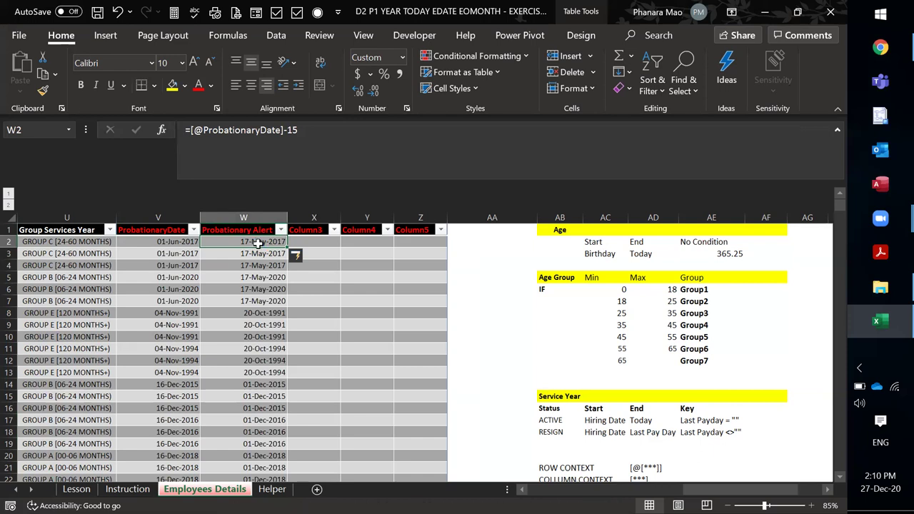